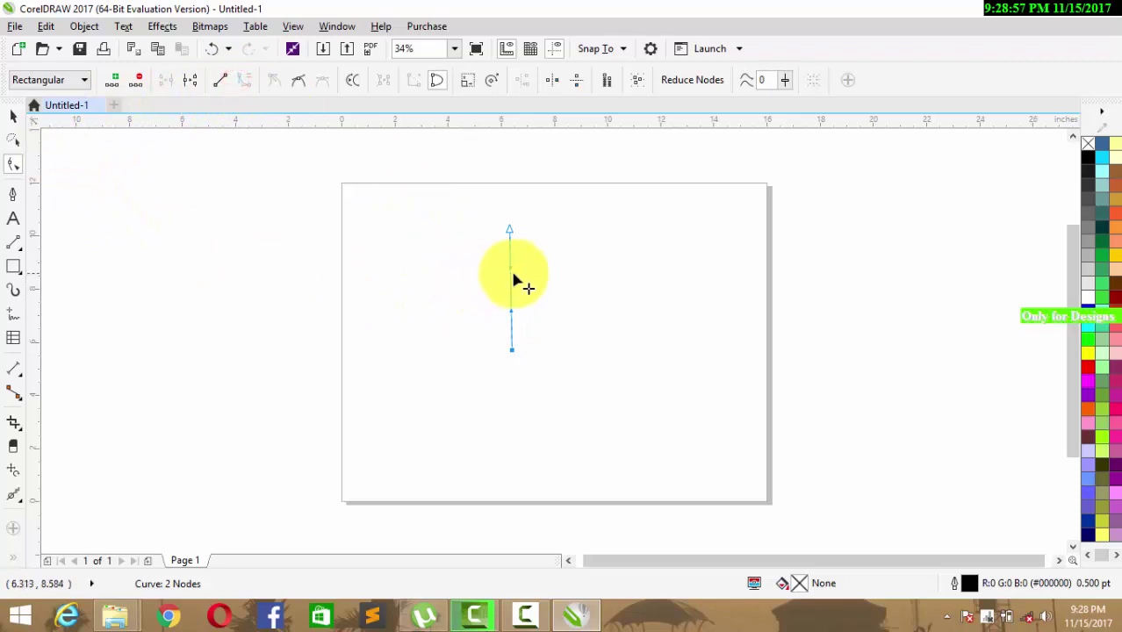
- Bend one side of the two-node closed path into an S-curve using its upper and lower control handles
{"action": "left_click_drag", "start_coordinate": [511, 268], "coordinate": [586, 270]}
{"action": "left_click_drag", "start_coordinate": [511, 309], "coordinate": [449, 301]}
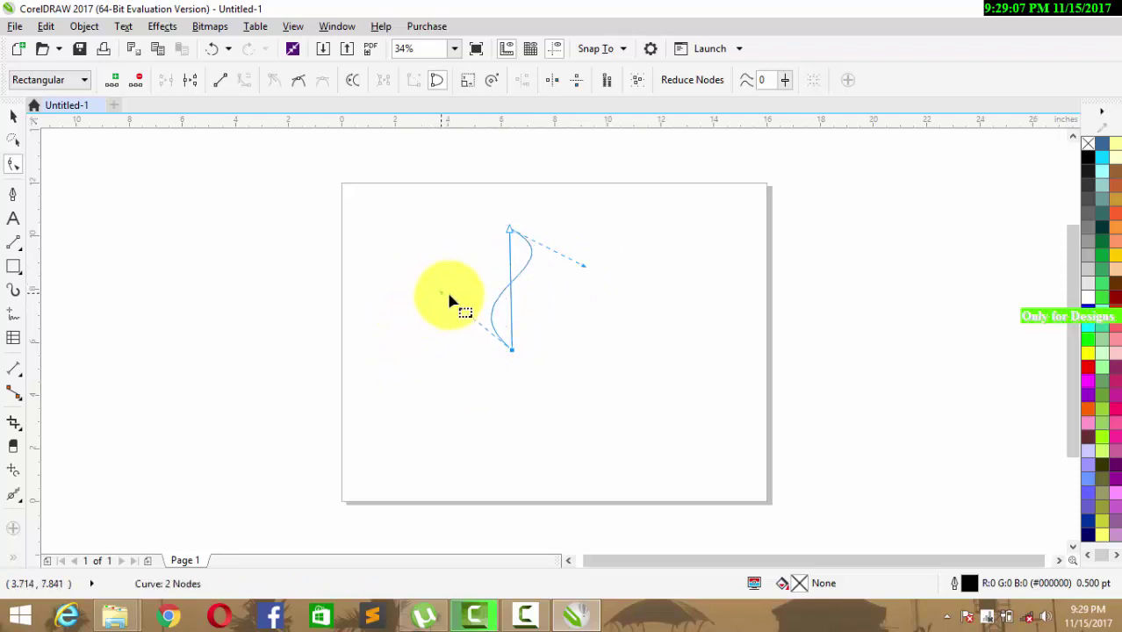
{"action": "left_click_drag", "start_coordinate": [588, 265], "coordinate": [593, 255]}
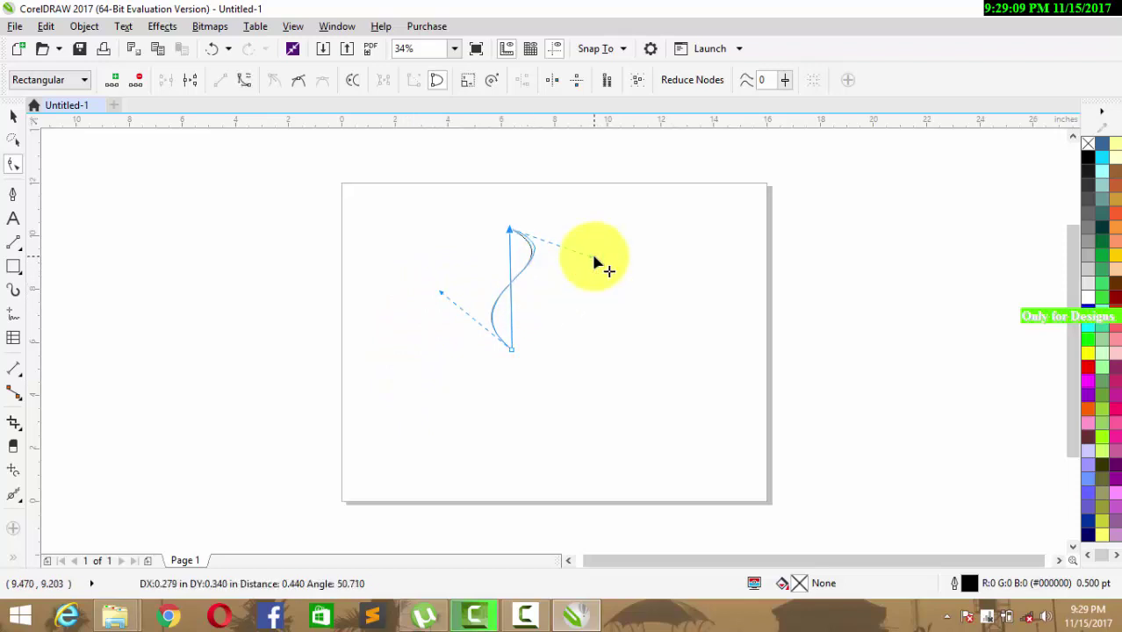
- Convert the path's remaining straight side to a curve and bend it into a matching S to form a leaf outline
{"action": "left_click", "coordinate": [14, 167]}
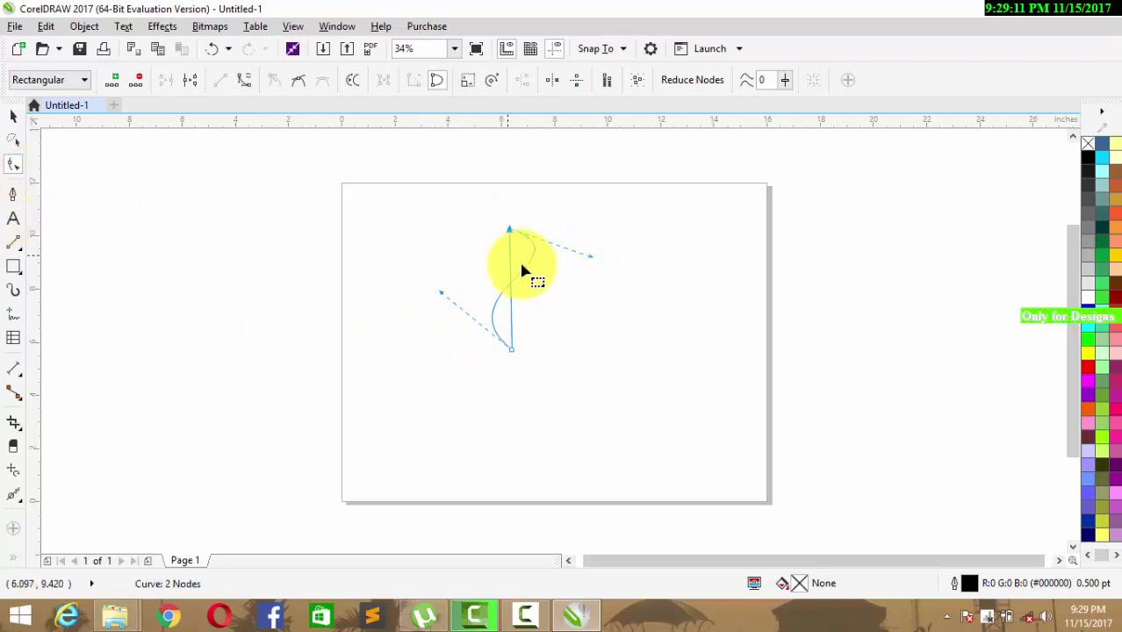
{"action": "left_click_drag", "start_coordinate": [521, 263], "coordinate": [516, 293]}
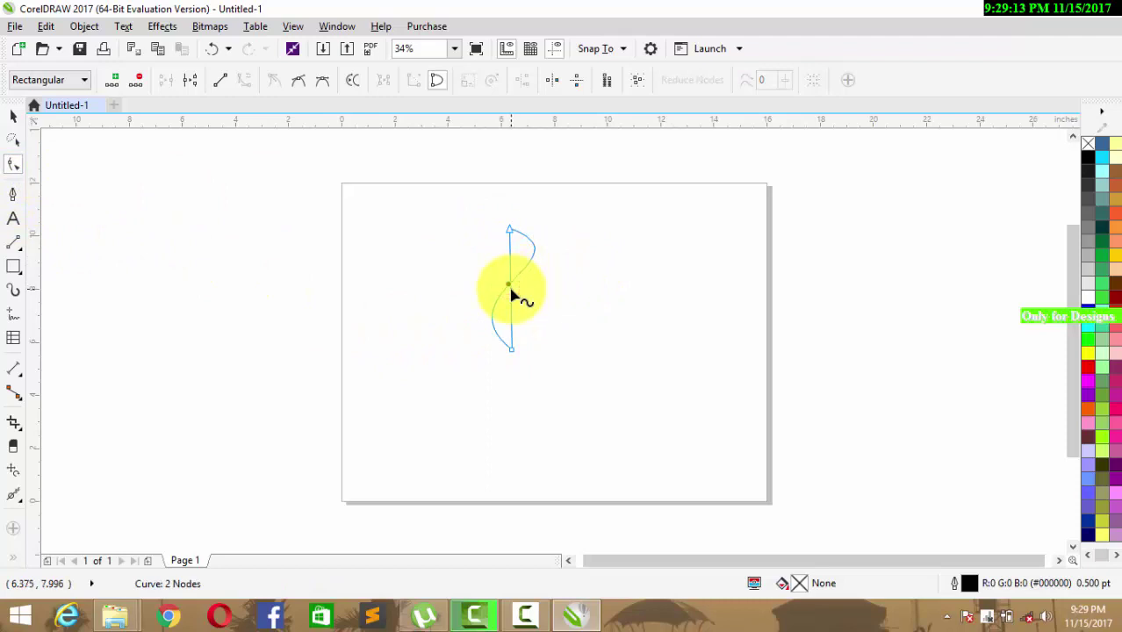
{"action": "left_click", "coordinate": [299, 81]}
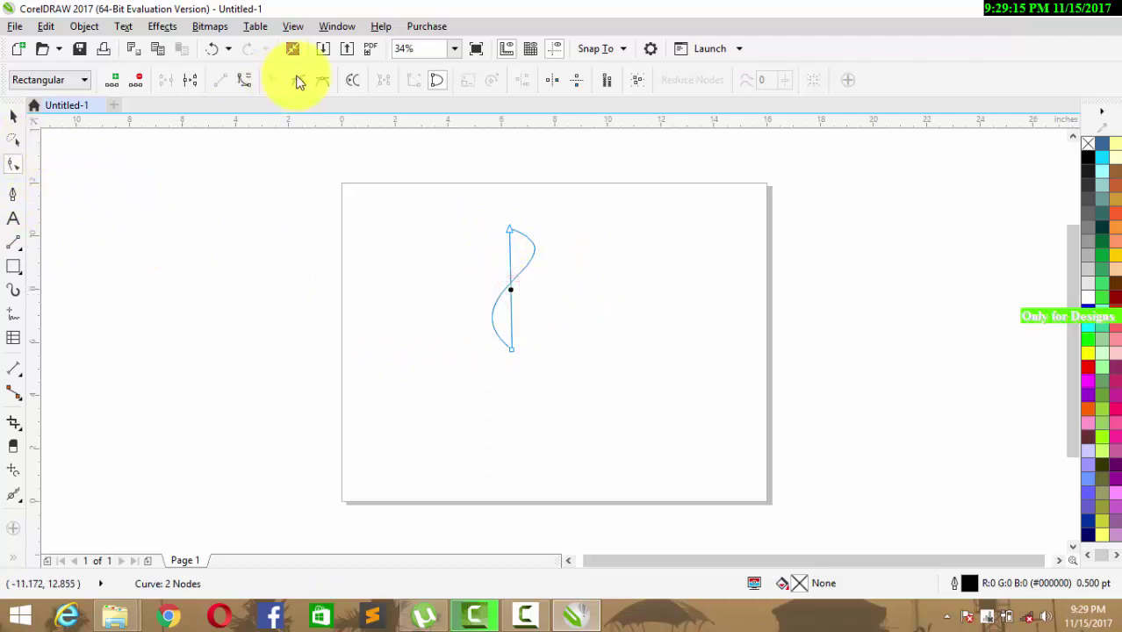
{"action": "left_click", "coordinate": [250, 82]}
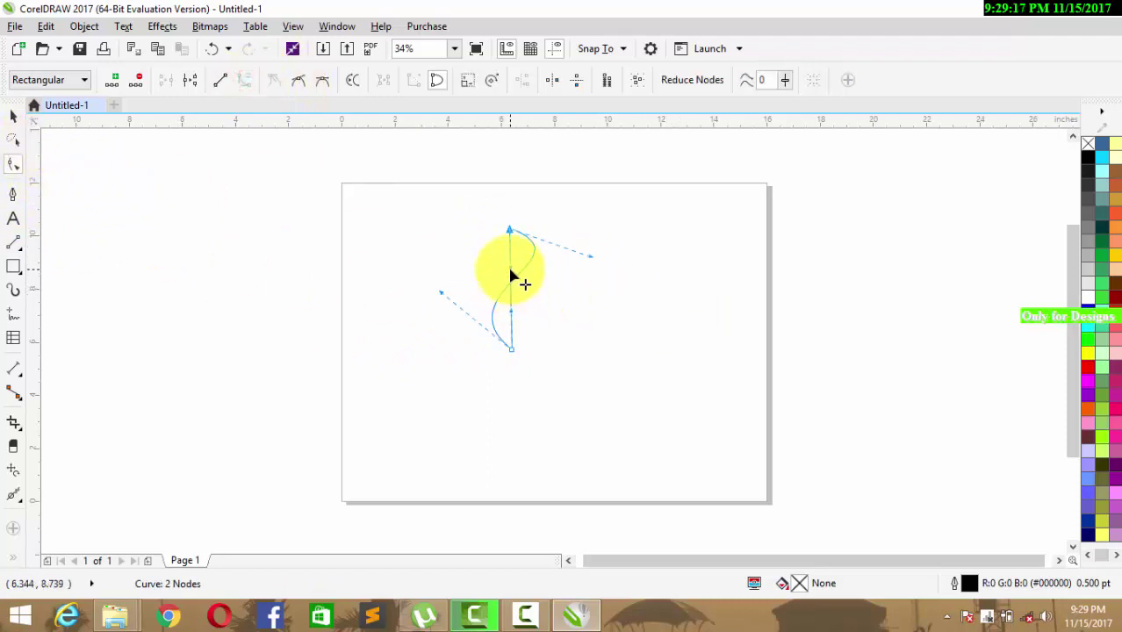
{"action": "left_click_drag", "start_coordinate": [510, 270], "coordinate": [590, 270]}
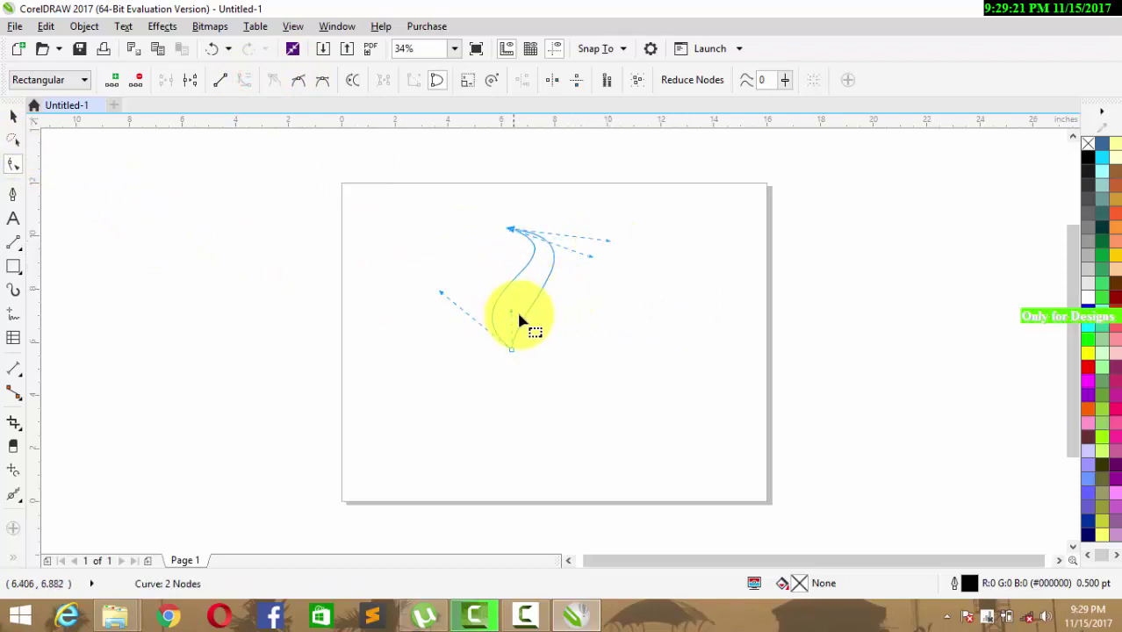
{"action": "mouse_move", "coordinate": [511, 312]}
{"action": "left_mouse_down"}
{"action": "mouse_move", "coordinate": [502, 309]}
{"action": "mouse_move", "coordinate": [539, 321]}
{"action": "mouse_move", "coordinate": [503, 311]}
{"action": "mouse_move", "coordinate": [526, 316]}
{"action": "left_mouse_up"}
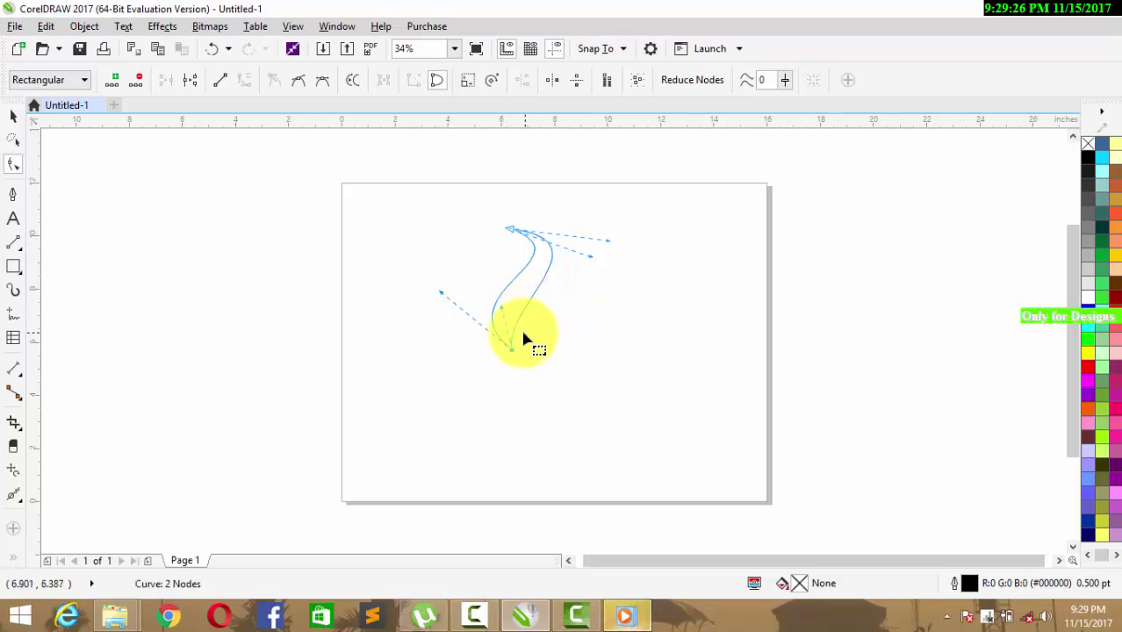
- Switch to the media player, stop its video playback and close it
{"action": "left_click", "coordinate": [636, 612]}
{"action": "left_click", "coordinate": [592, 571]}
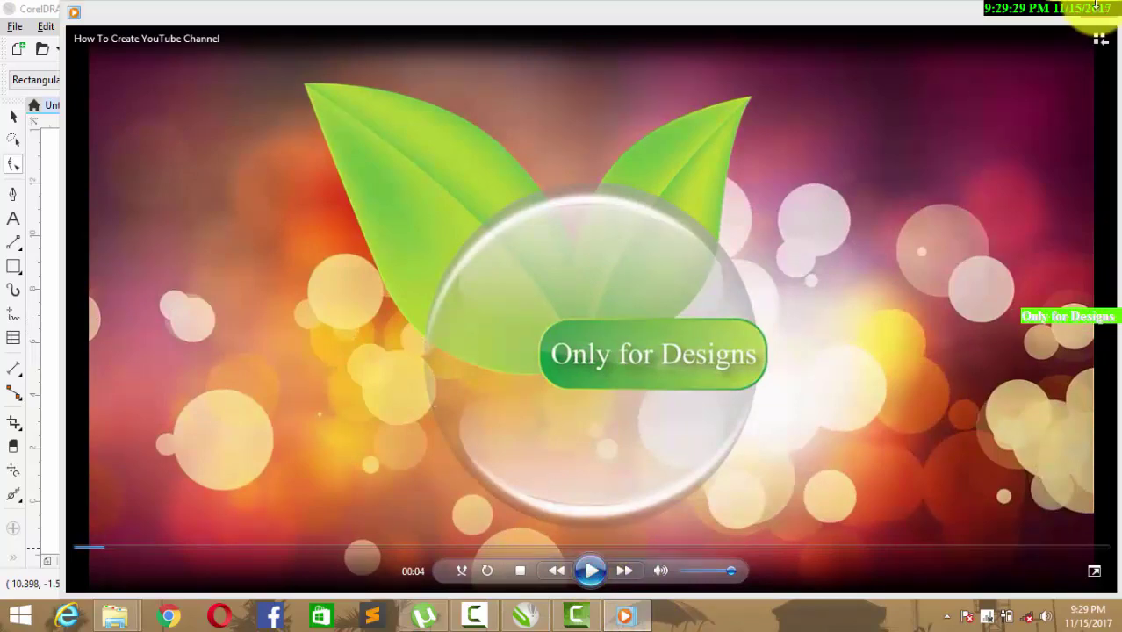
{"action": "key", "text": "alt+F4"}
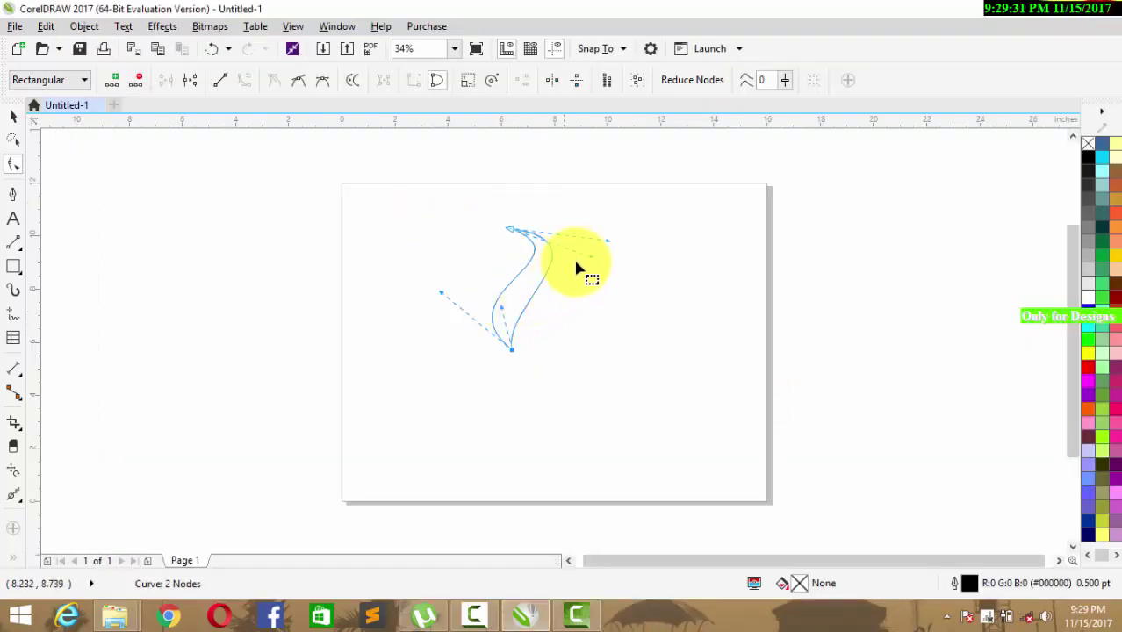
- Adjust the control handles at the leaf's top and bottom nodes to widen its upper part and round its lower-left bulge
{"action": "left_click_drag", "start_coordinate": [578, 258], "coordinate": [531, 325]}
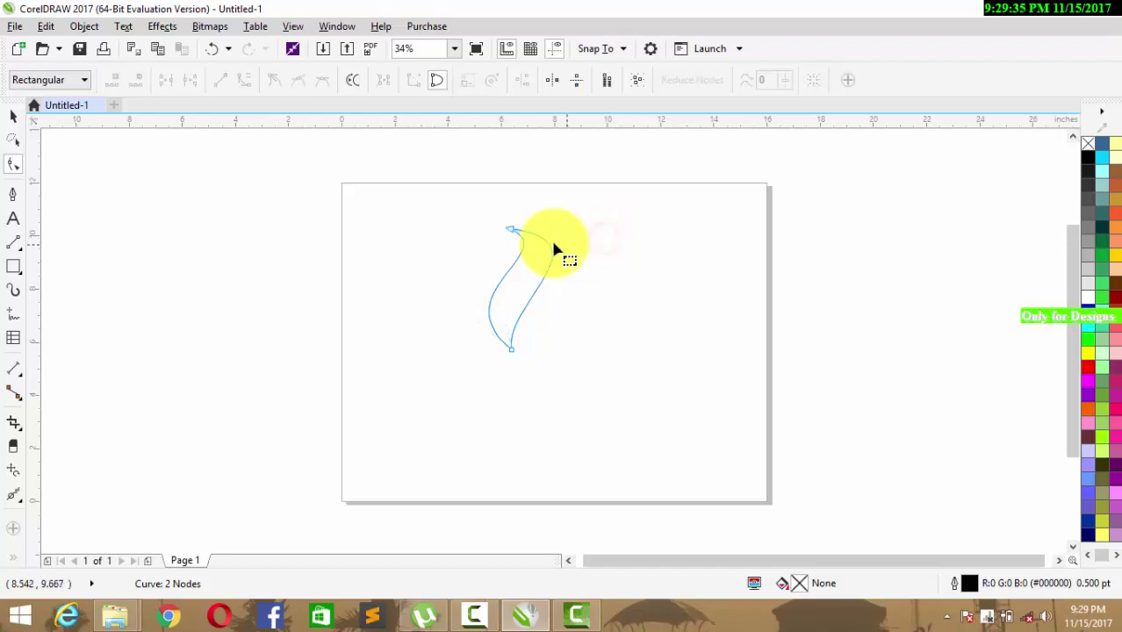
{"action": "left_click", "coordinate": [512, 231]}
{"action": "left_click_drag", "start_coordinate": [605, 242], "coordinate": [615, 242]}
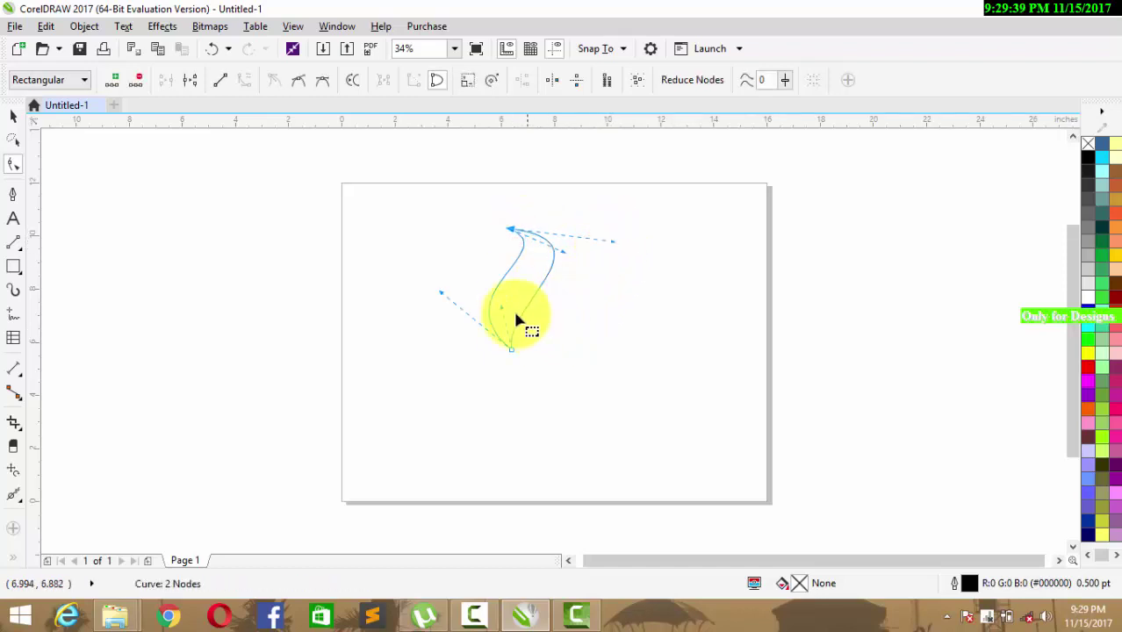
{"action": "left_click_drag", "start_coordinate": [502, 308], "coordinate": [505, 318]}
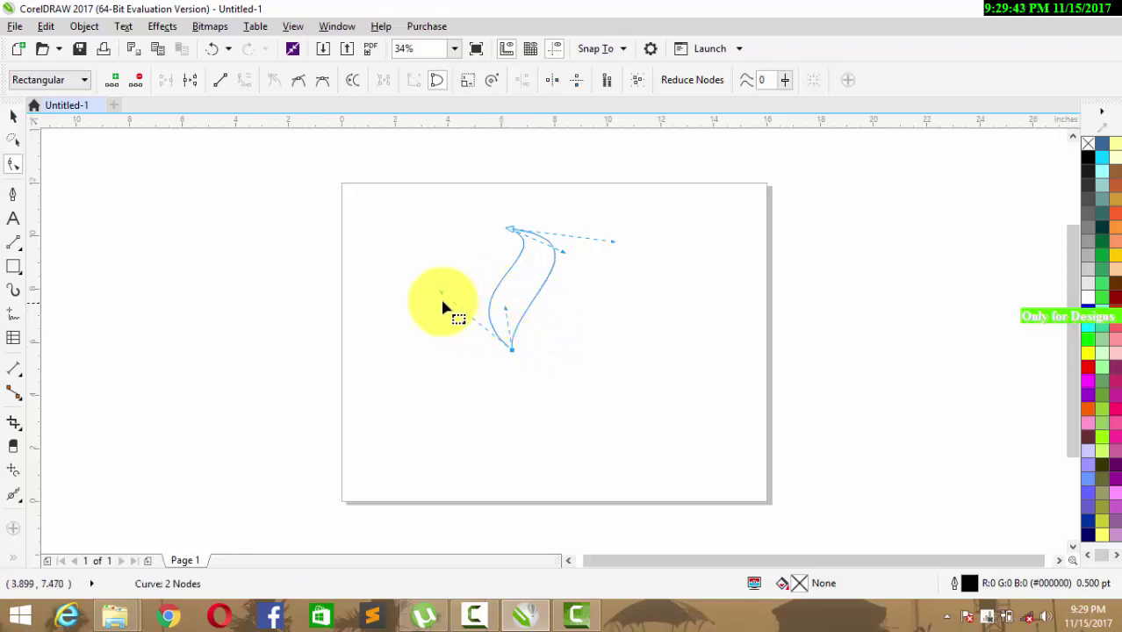
{"action": "mouse_move", "coordinate": [441, 298]}
{"action": "left_mouse_down"}
{"action": "mouse_move", "coordinate": [447, 311]}
{"action": "mouse_move", "coordinate": [434, 316]}
{"action": "left_mouse_up"}
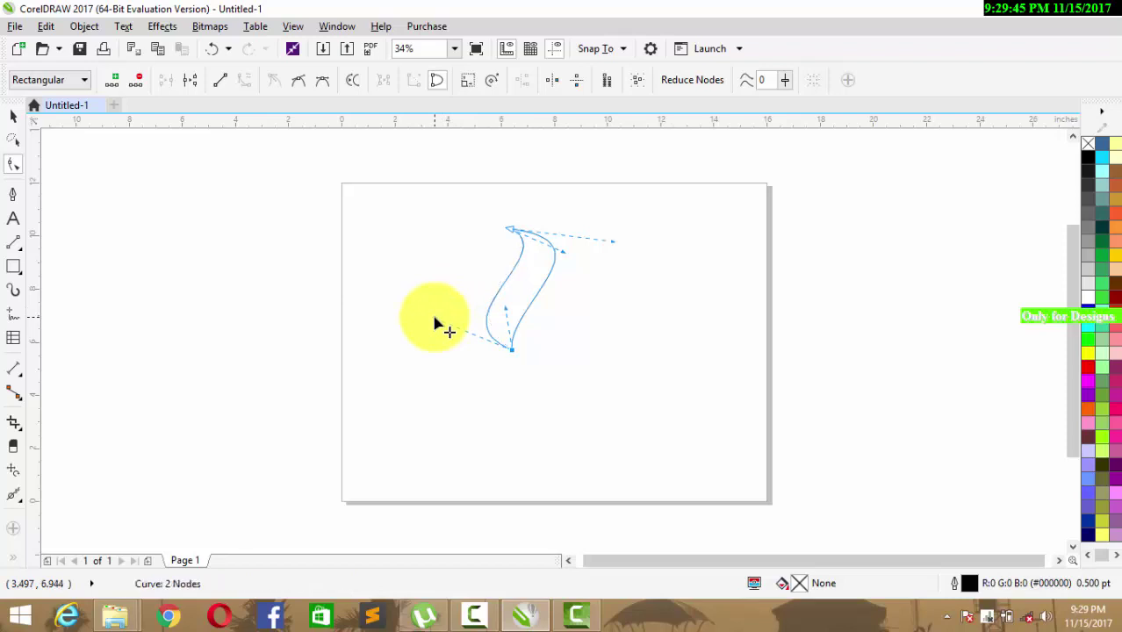
- Fine-tune the handles of both leaf edges so they form a slim, evenly curved outline with pointed ends
{"action": "left_click_drag", "start_coordinate": [506, 310], "coordinate": [494, 322]}
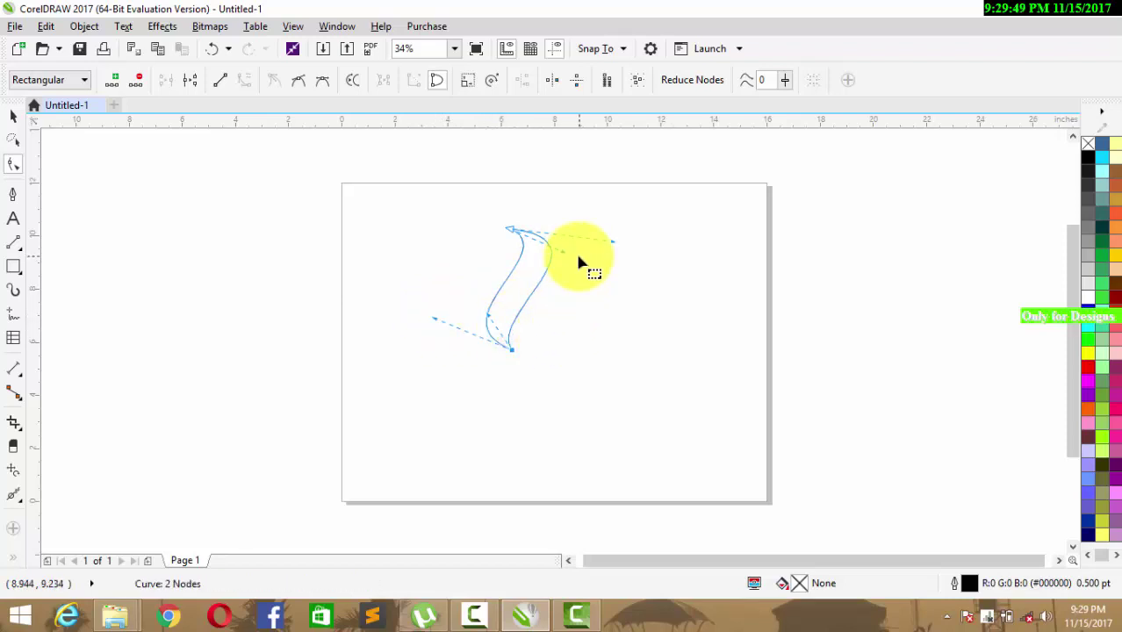
{"action": "left_click_drag", "start_coordinate": [560, 255], "coordinate": [552, 251]}
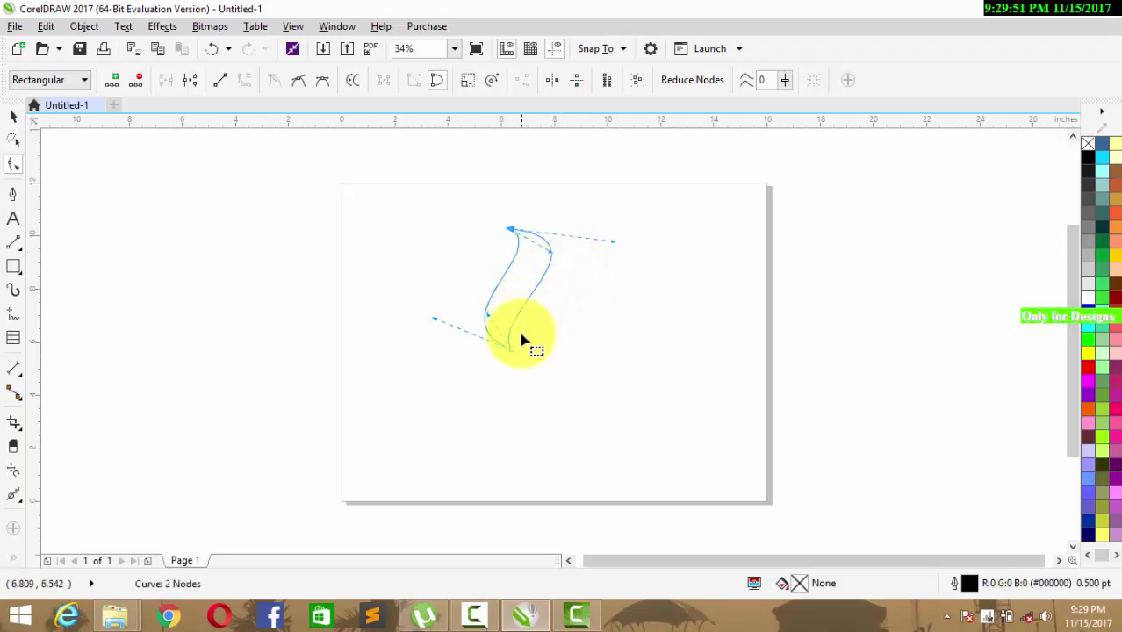
{"action": "left_click_drag", "start_coordinate": [492, 318], "coordinate": [499, 325]}
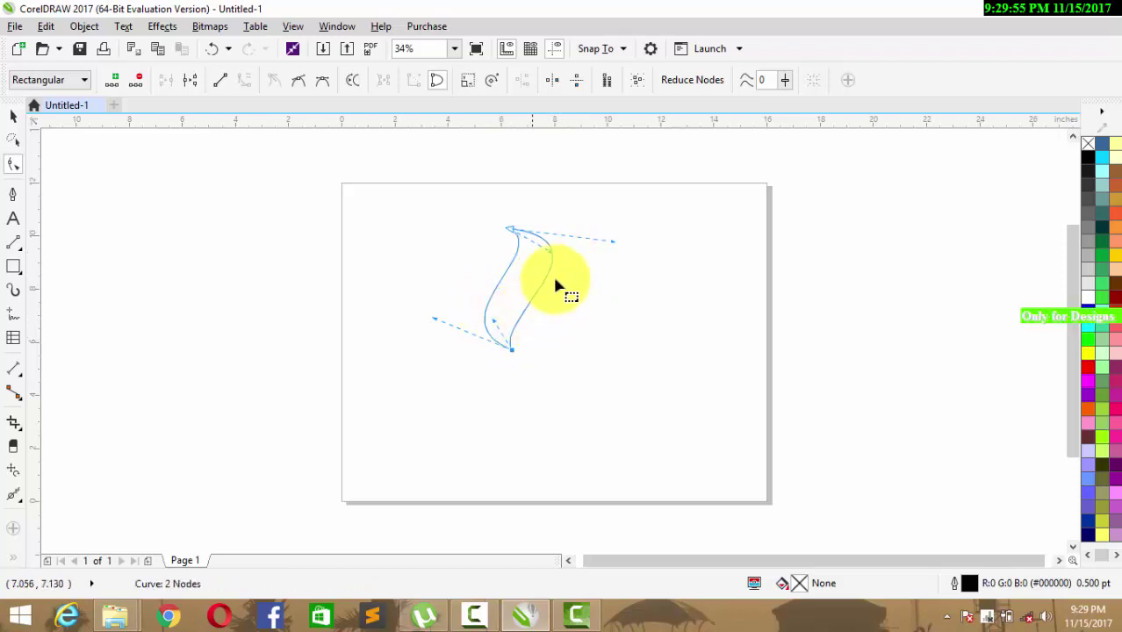
{"action": "left_click_drag", "start_coordinate": [613, 246], "coordinate": [601, 258]}
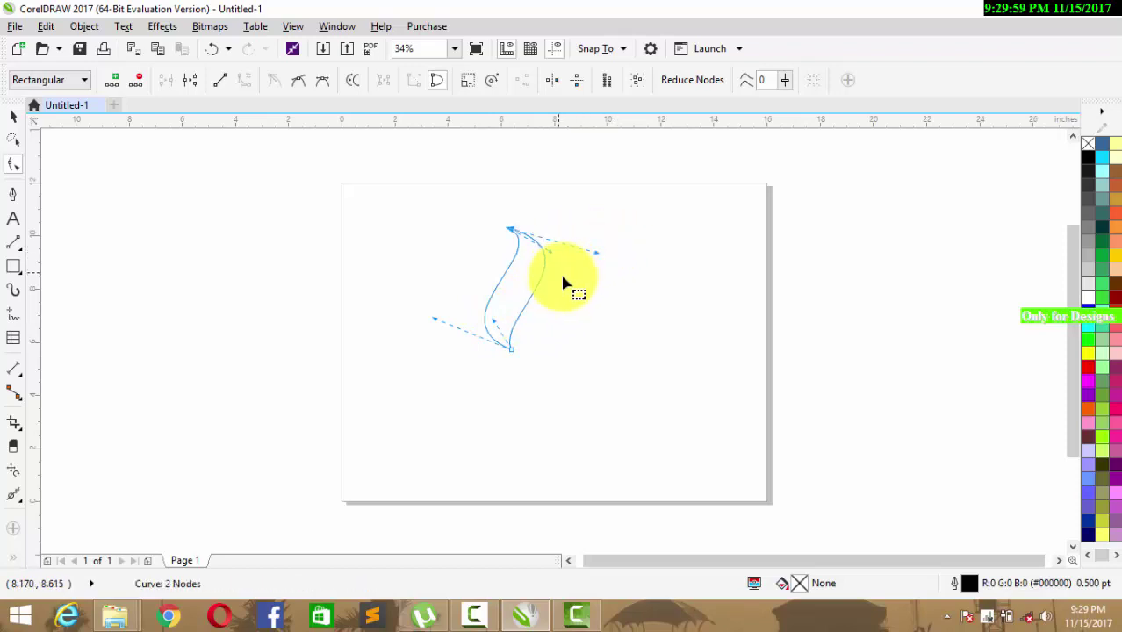
{"action": "left_click", "coordinate": [575, 286]}
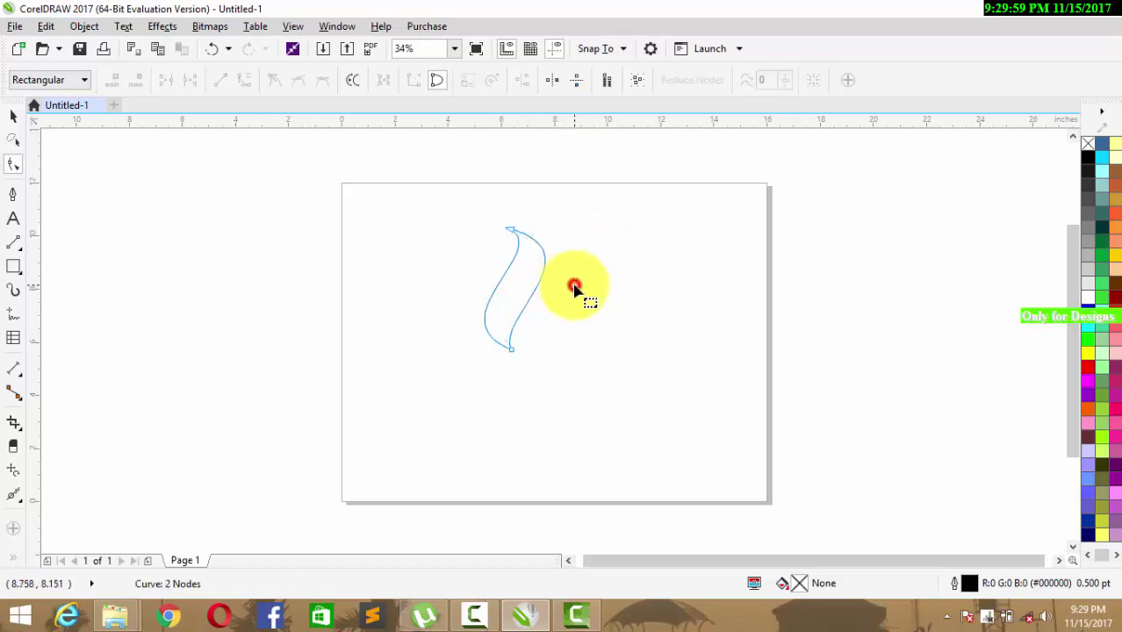
- Draw an open four-node Pen line, about 1.3 by 5.8 inches, through both leaf tips, extending above the top and below the bottom
{"action": "left_click", "coordinate": [14, 197]}
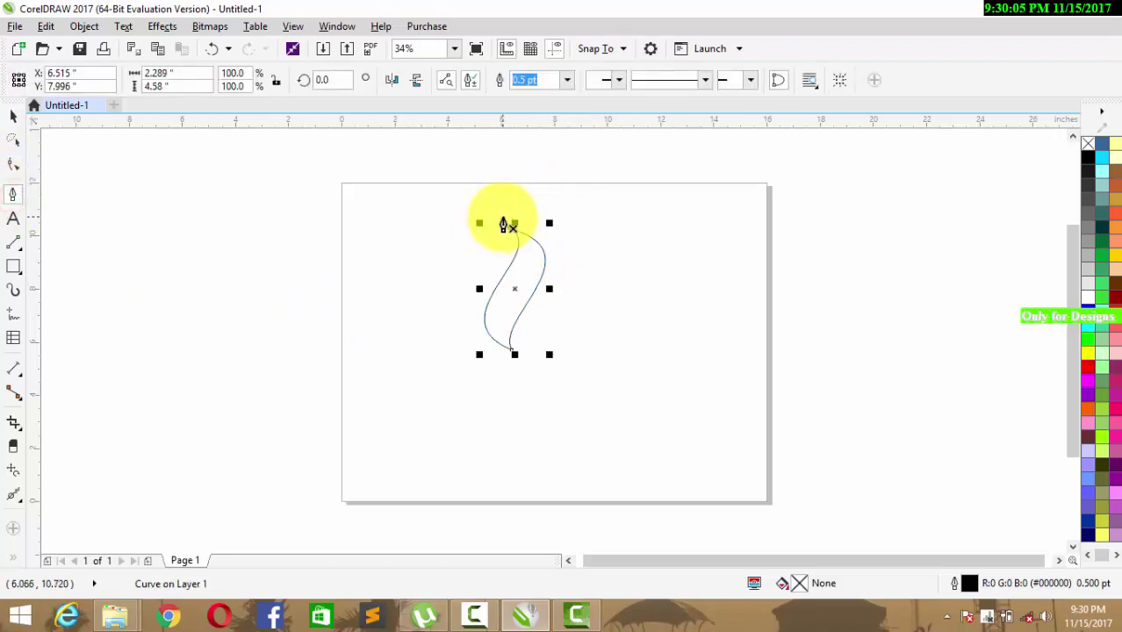
{"action": "left_click", "coordinate": [502, 220]}
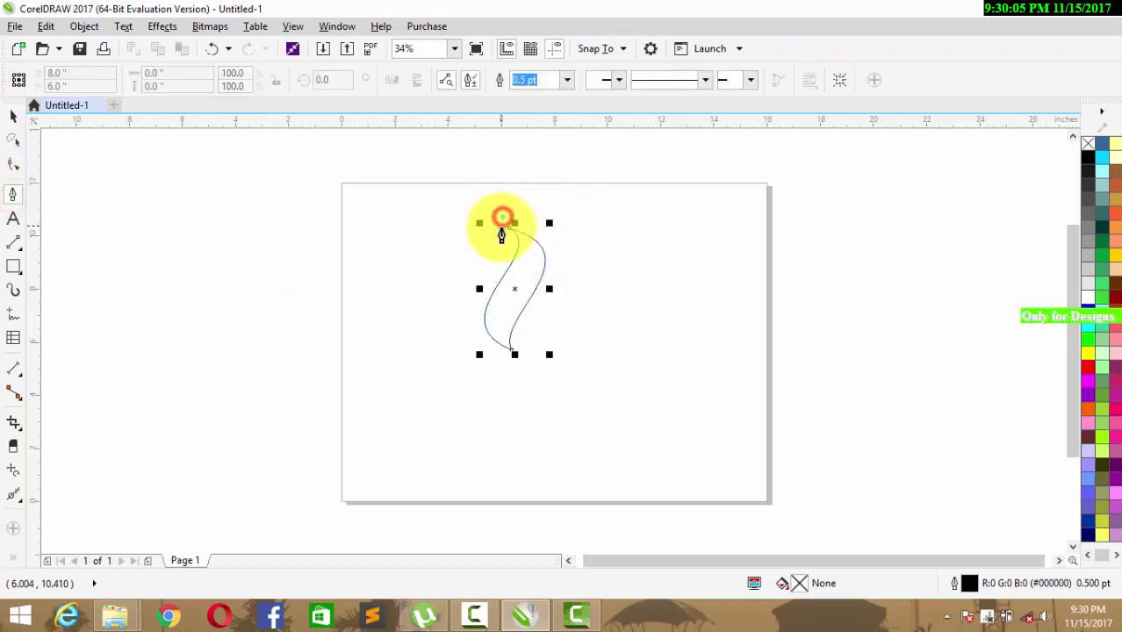
{"action": "double_click", "coordinate": [510, 355]}
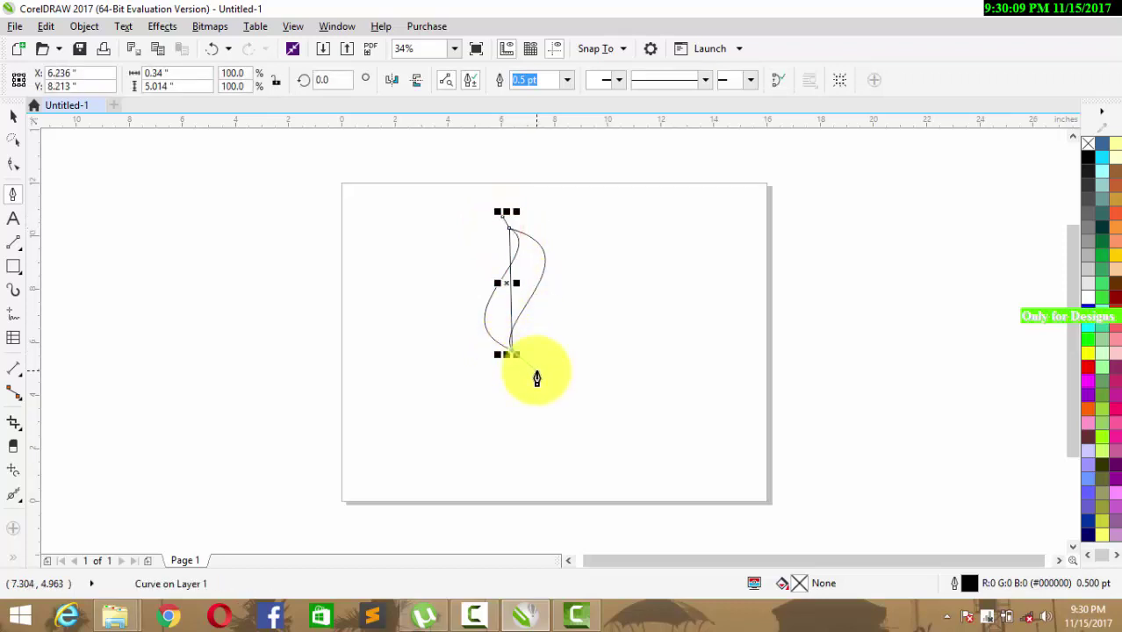
{"action": "left_click", "coordinate": [537, 370]}
{"action": "left_click", "coordinate": [12, 114]}
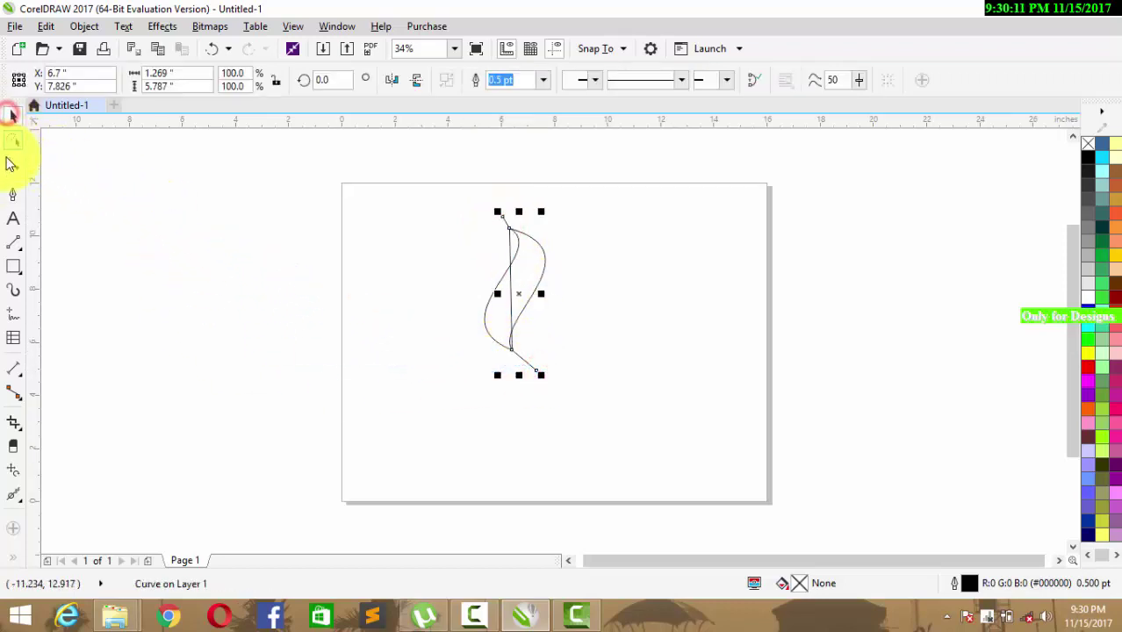
- Convert the middle segment of the pen line to a curve and bend it into an S inside the leaf
{"action": "left_click", "coordinate": [12, 165]}
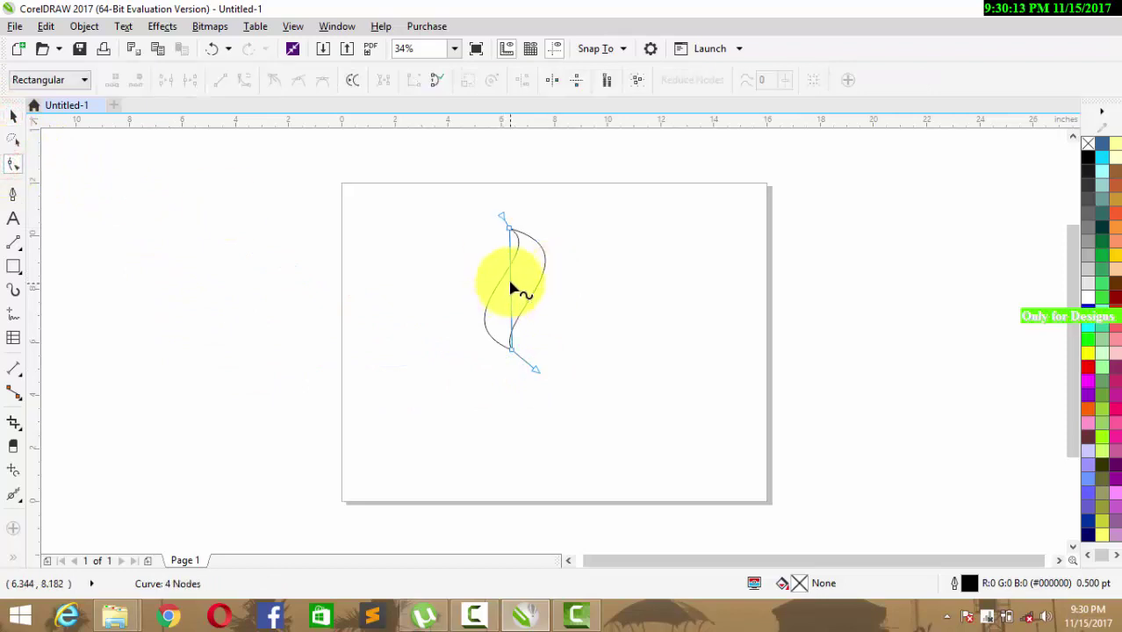
{"action": "left_click", "coordinate": [510, 282]}
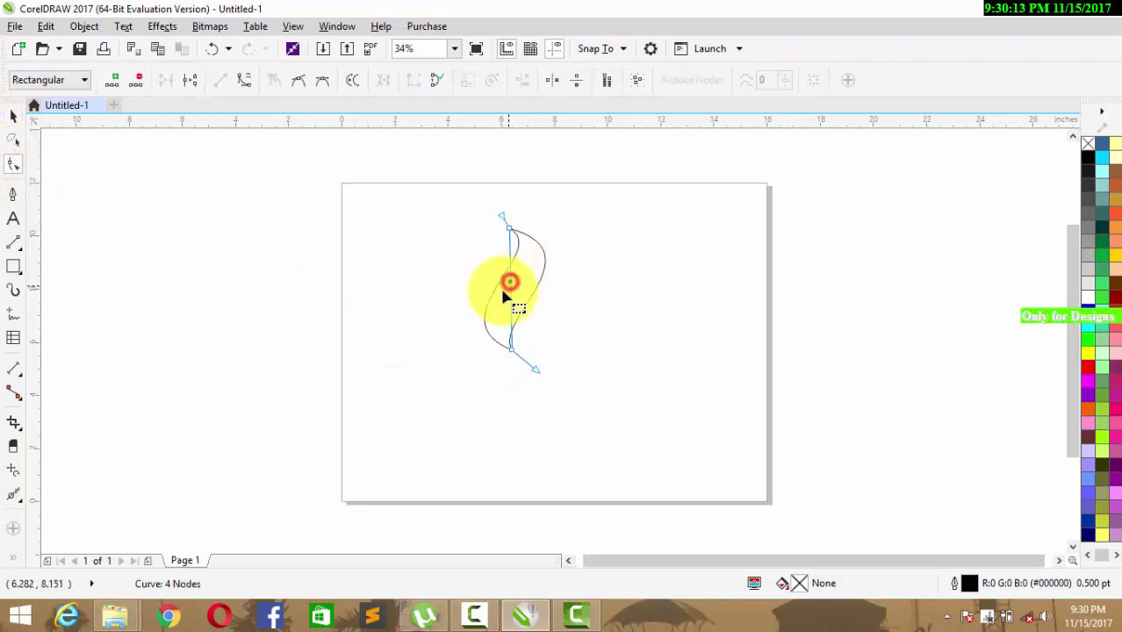
{"action": "left_click", "coordinate": [250, 80]}
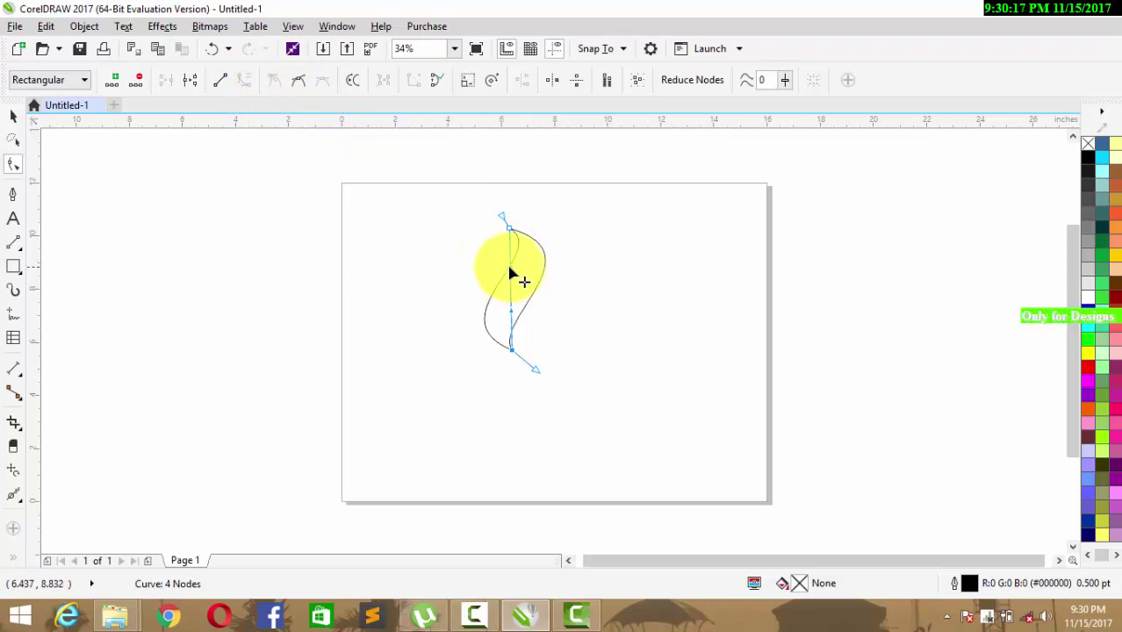
{"action": "left_click_drag", "start_coordinate": [510, 269], "coordinate": [551, 247]}
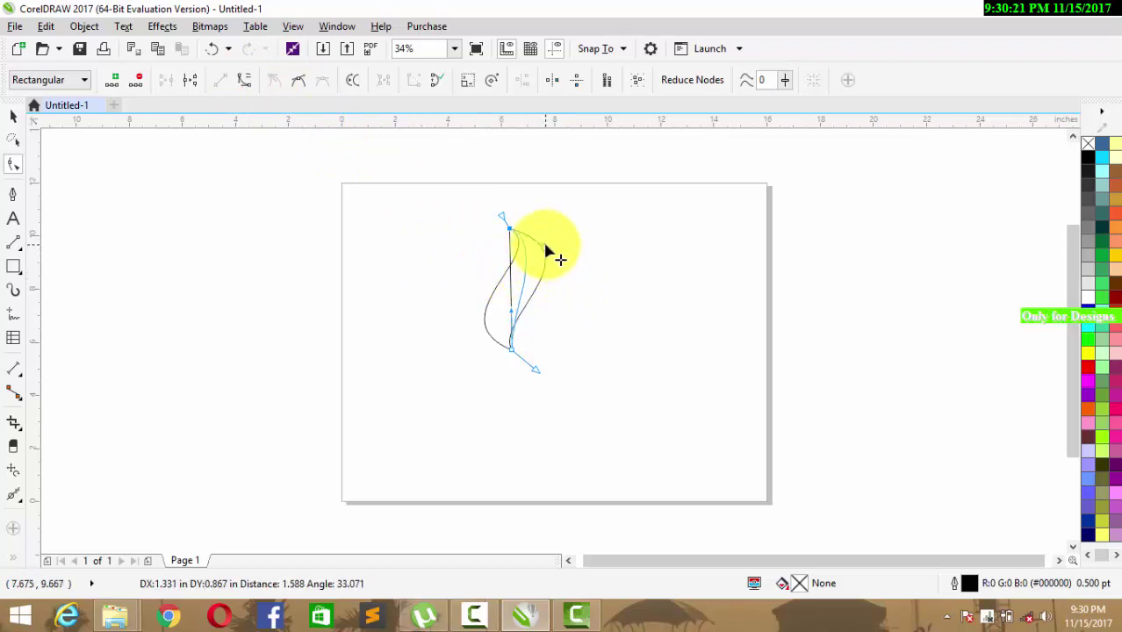
{"action": "left_click_drag", "start_coordinate": [546, 251], "coordinate": [545, 249]}
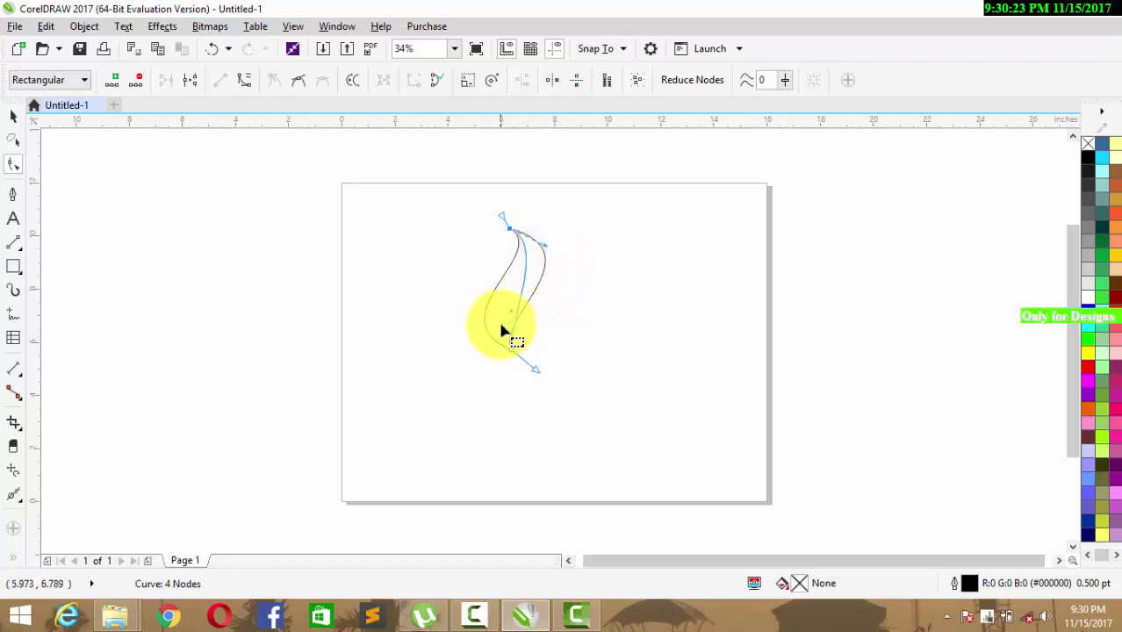
{"action": "left_click_drag", "start_coordinate": [512, 310], "coordinate": [476, 327]}
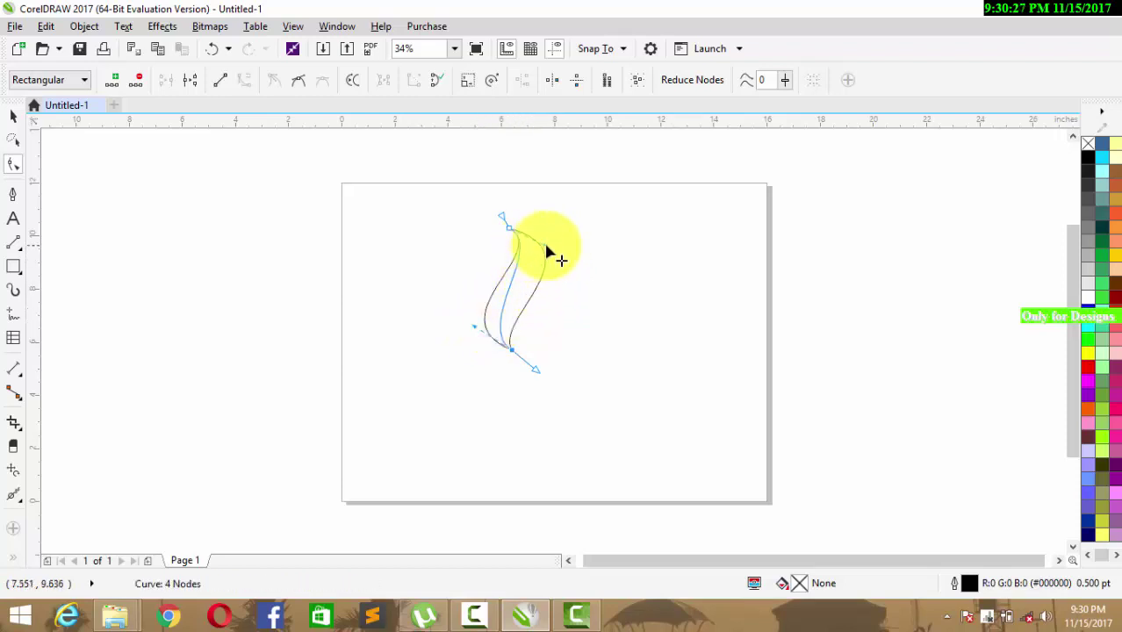
- Refine the center vein's handles so it runs midway between the leaf's two edges, and deselect it
{"action": "left_click_drag", "start_coordinate": [545, 249], "coordinate": [562, 256]}
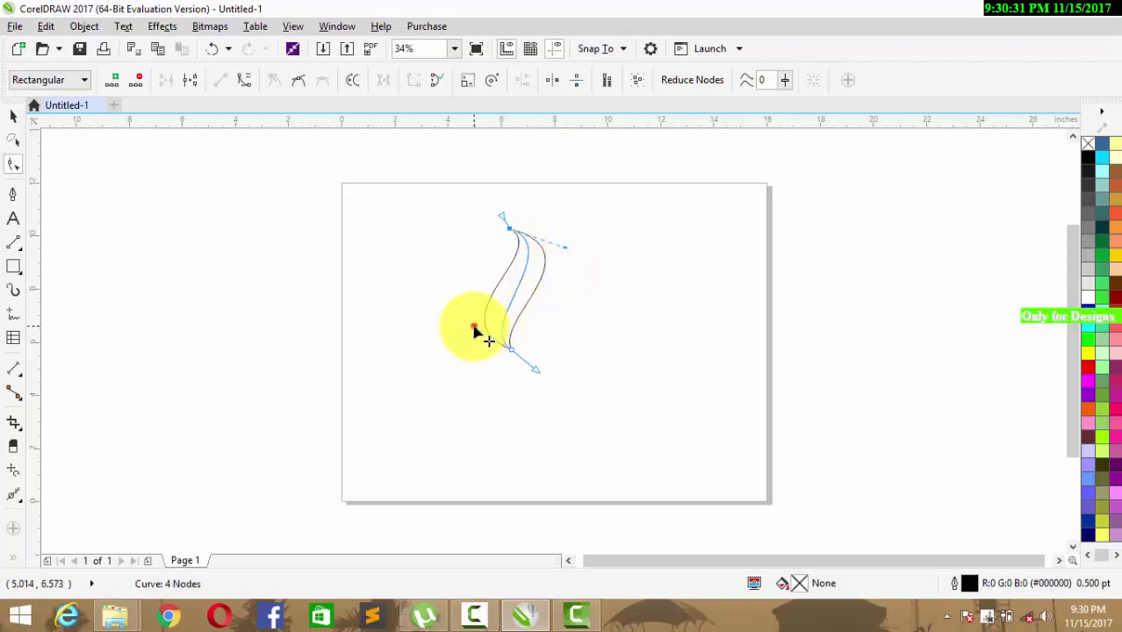
{"action": "left_click_drag", "start_coordinate": [473, 327], "coordinate": [476, 325]}
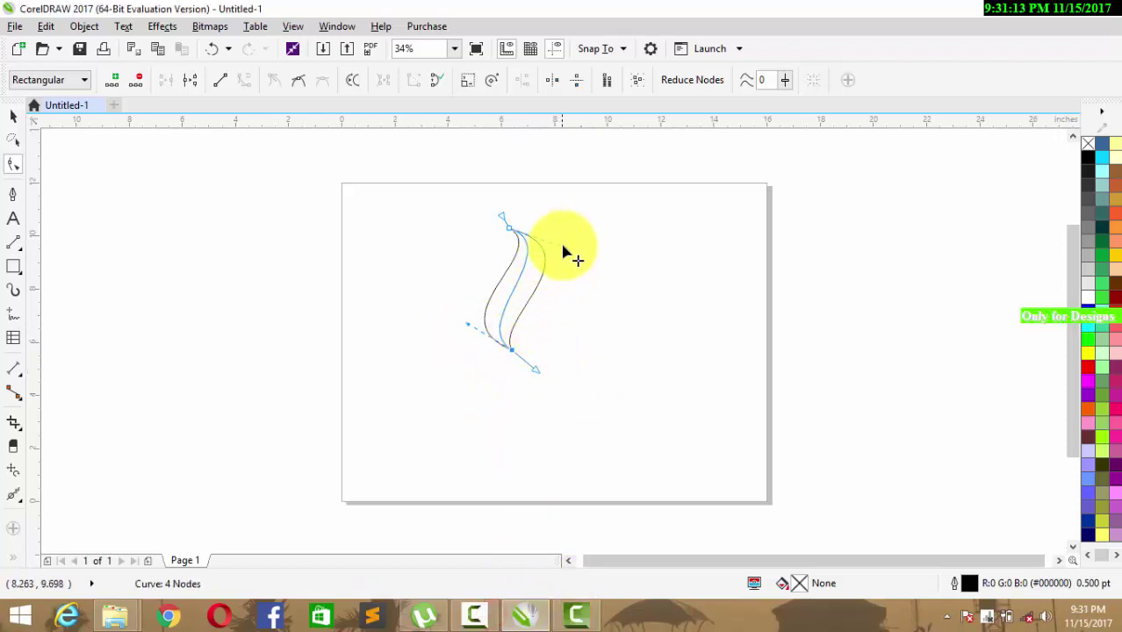
{"action": "left_click_drag", "start_coordinate": [566, 246], "coordinate": [572, 255]}
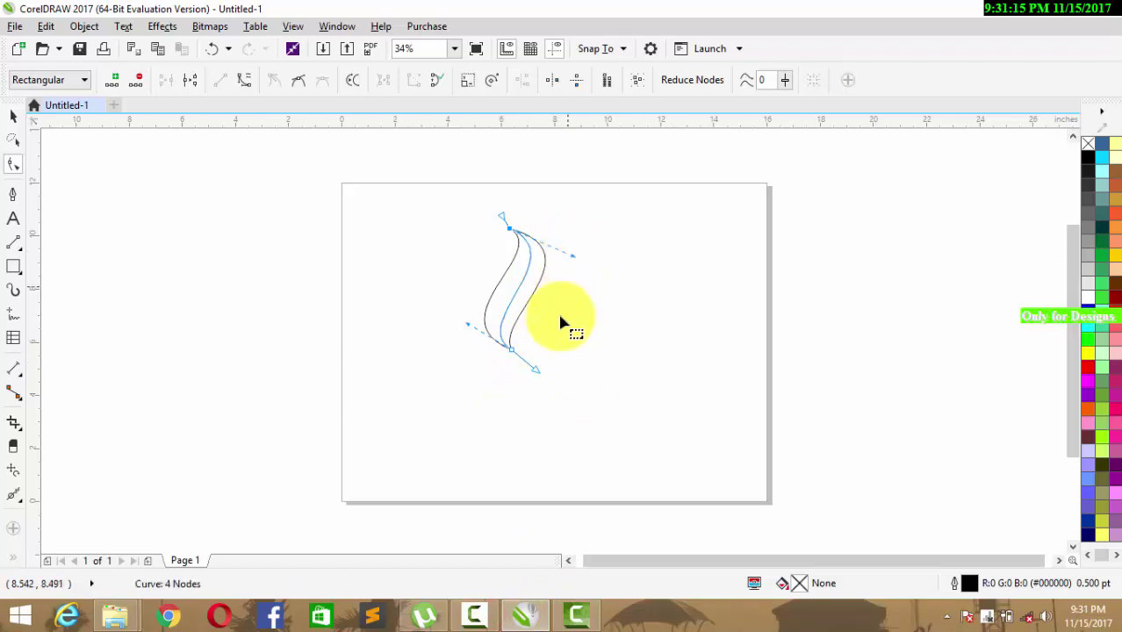
{"action": "left_click", "coordinate": [363, 221]}
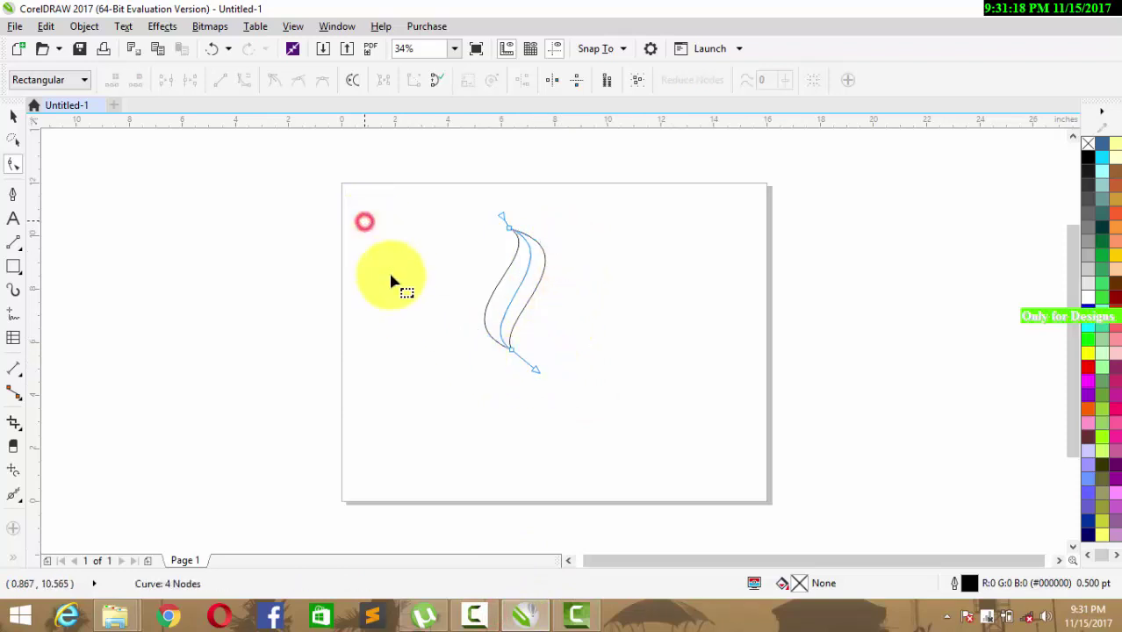
{"action": "left_click", "coordinate": [13, 116]}
{"action": "left_click", "coordinate": [437, 357]}
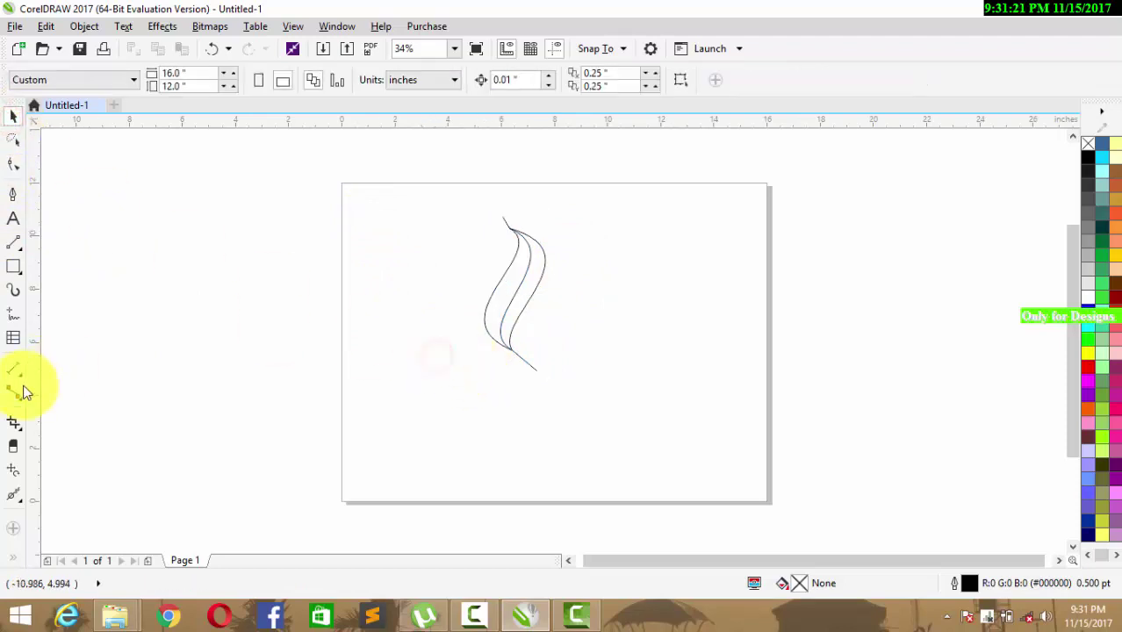
- Use Smart Fill on the leaf area left of the center vein with blue-gray and a 0.5 pt black outline, and deselect it
{"action": "left_click", "coordinate": [13, 560]}
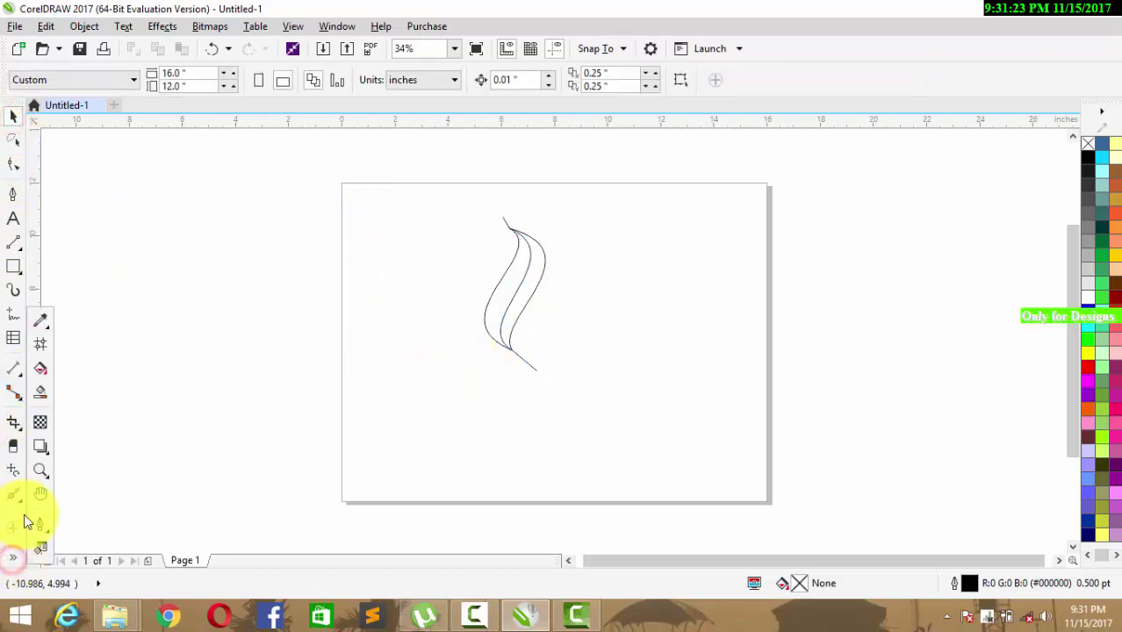
{"action": "left_click", "coordinate": [41, 392]}
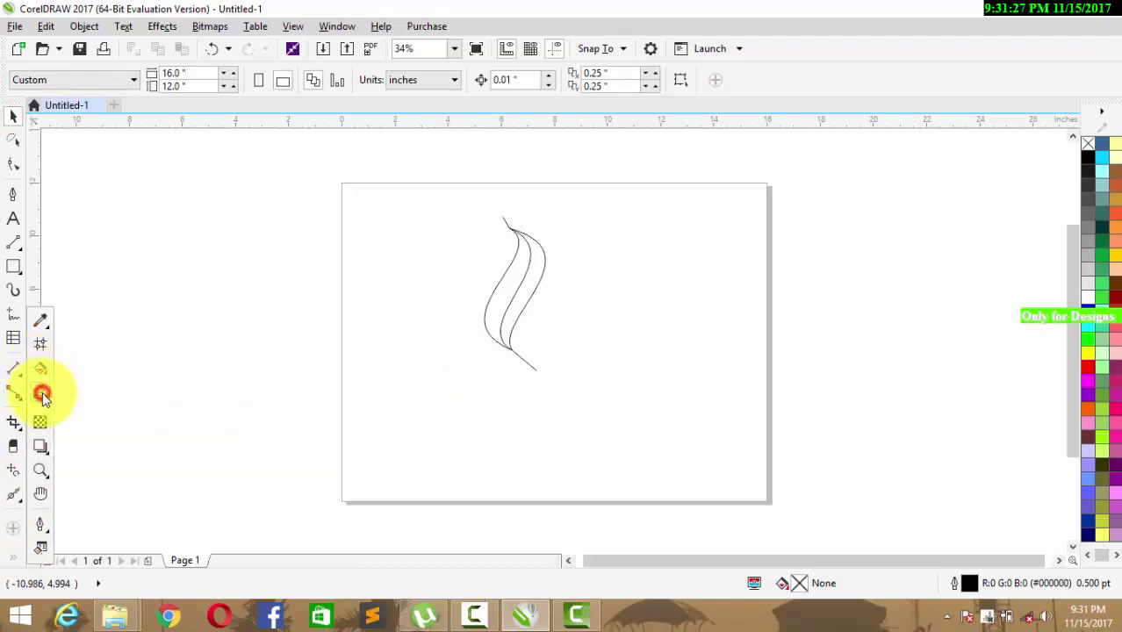
{"action": "left_click", "coordinate": [496, 302]}
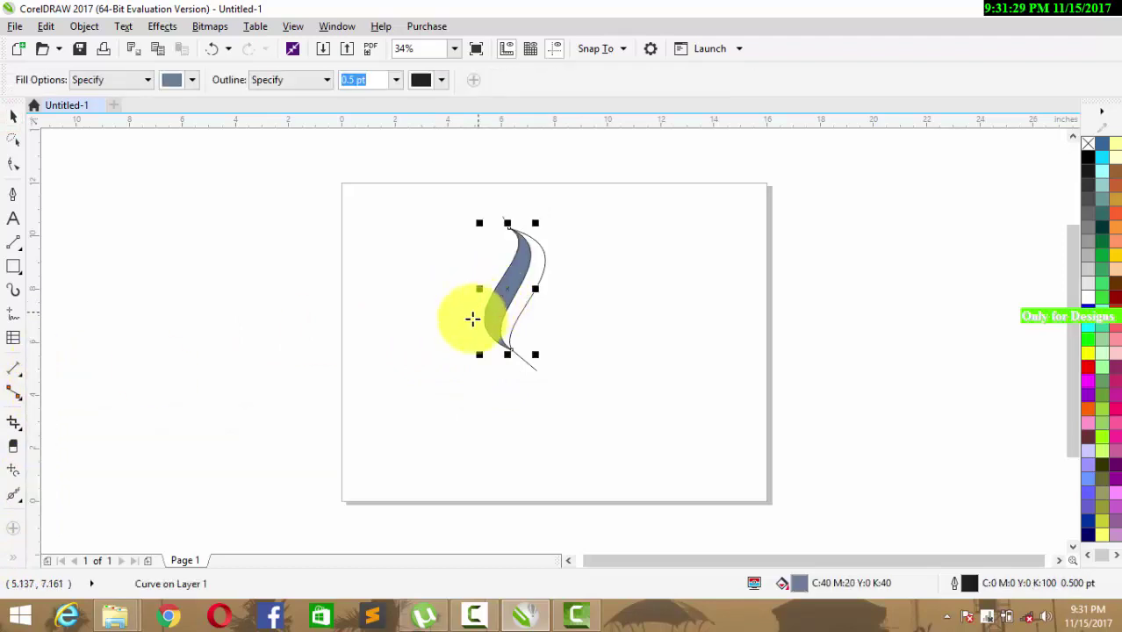
{"action": "left_click", "coordinate": [13, 117]}
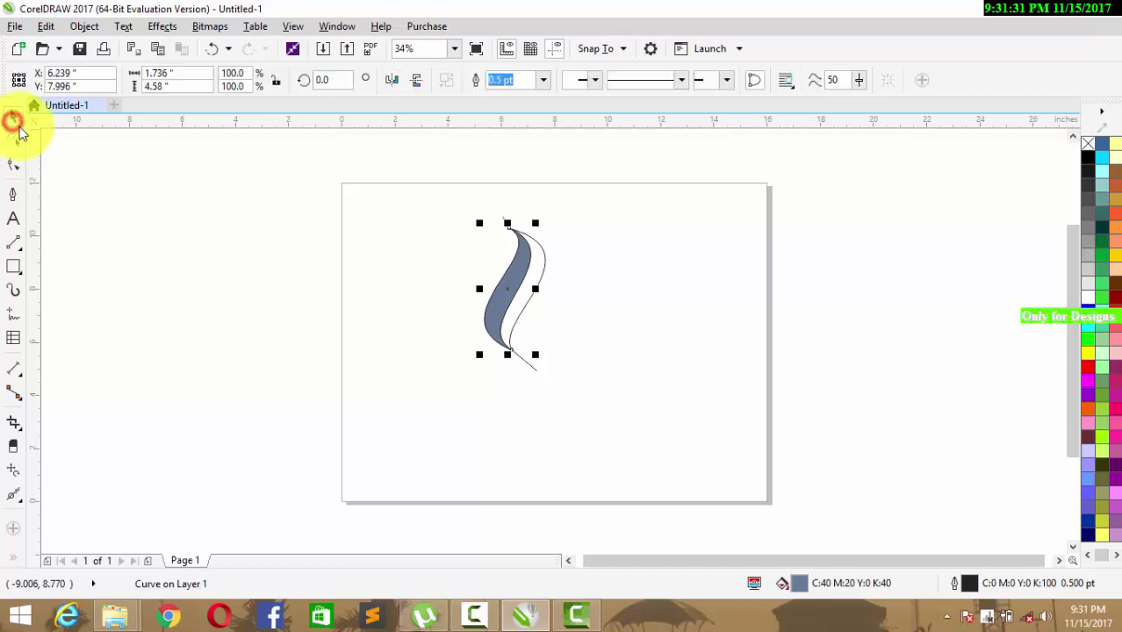
{"action": "left_click", "coordinate": [354, 281]}
- Move the center vein line out of the leaf to its right and delete it
{"action": "left_click_drag", "start_coordinate": [530, 371], "coordinate": [630, 352]}
{"action": "right_click", "coordinate": [628, 250]}
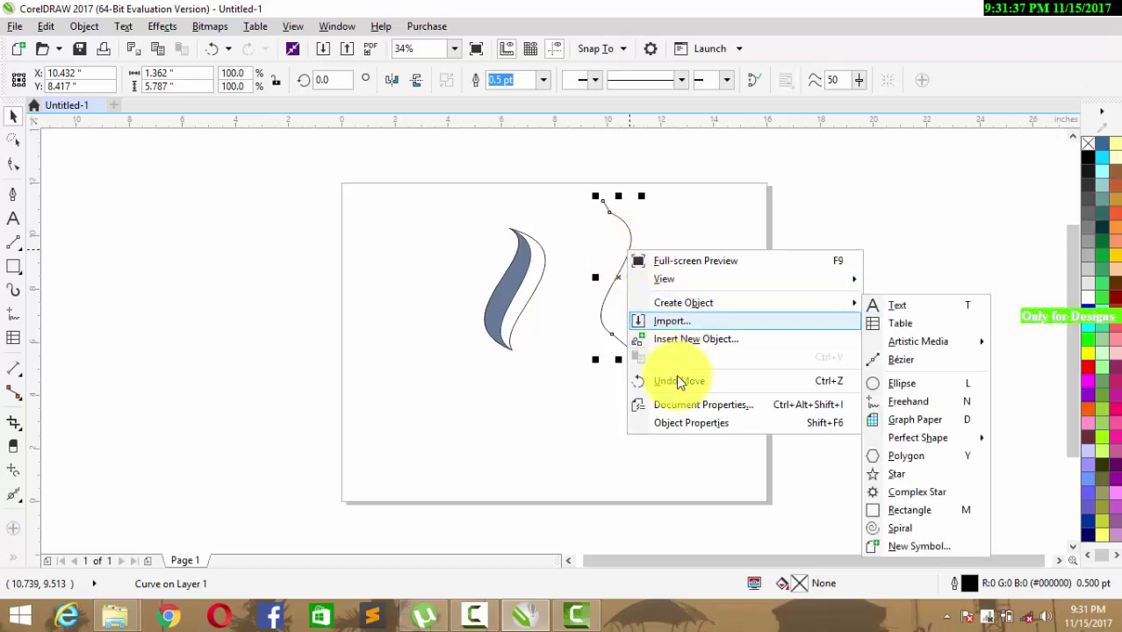
{"action": "left_click", "coordinate": [610, 325]}
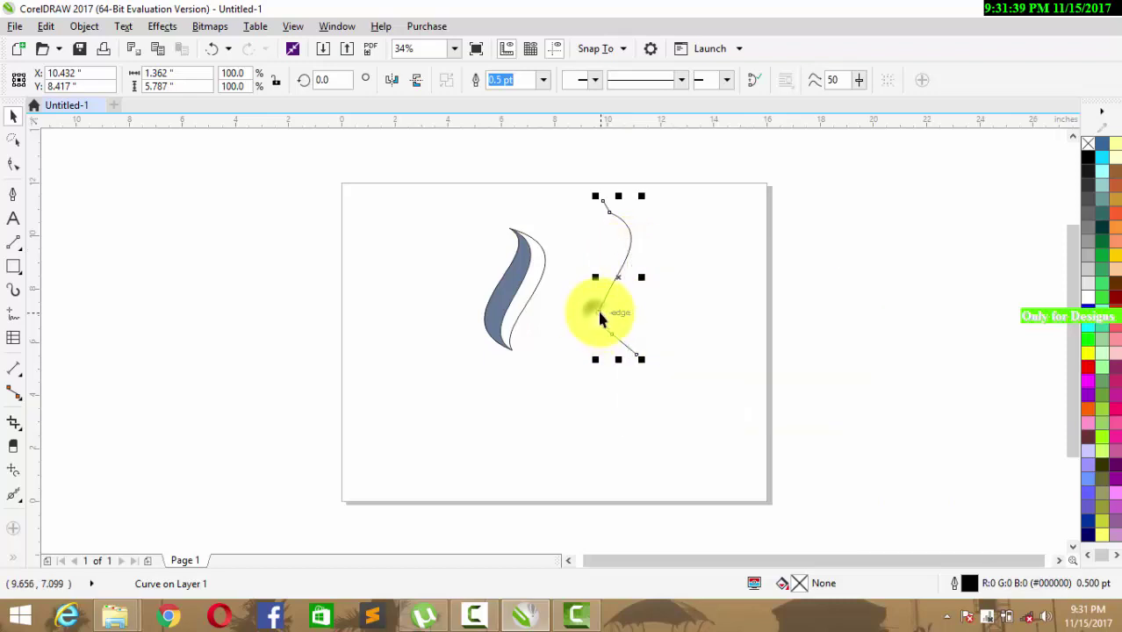
{"action": "right_click", "coordinate": [610, 302]}
{"action": "left_click", "coordinate": [650, 329]}
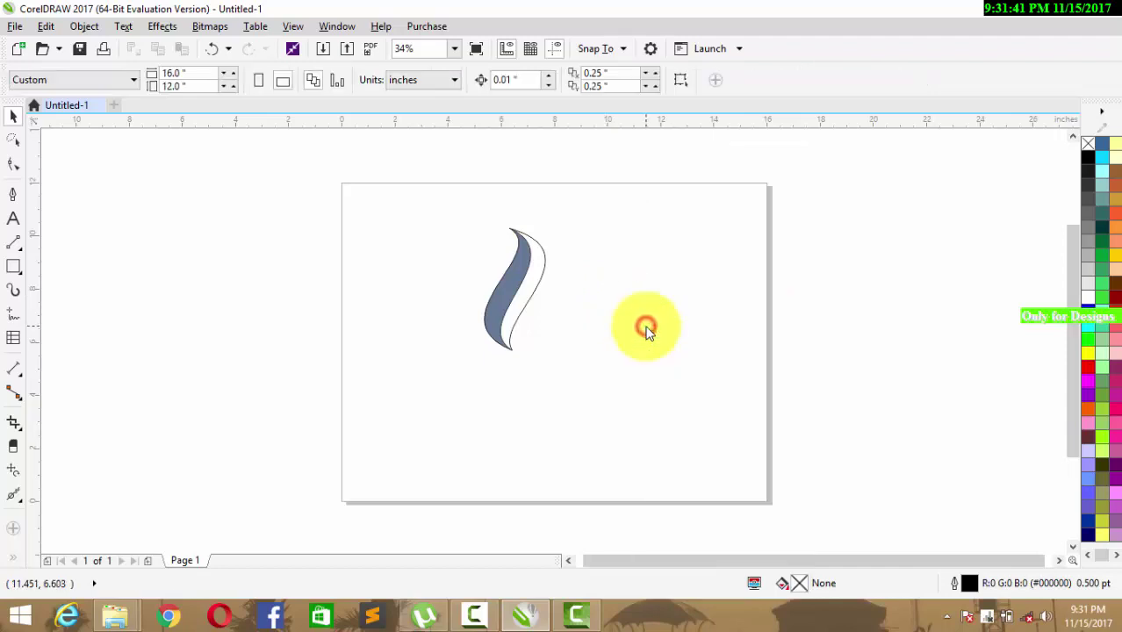
{"action": "left_click", "coordinate": [504, 316]}
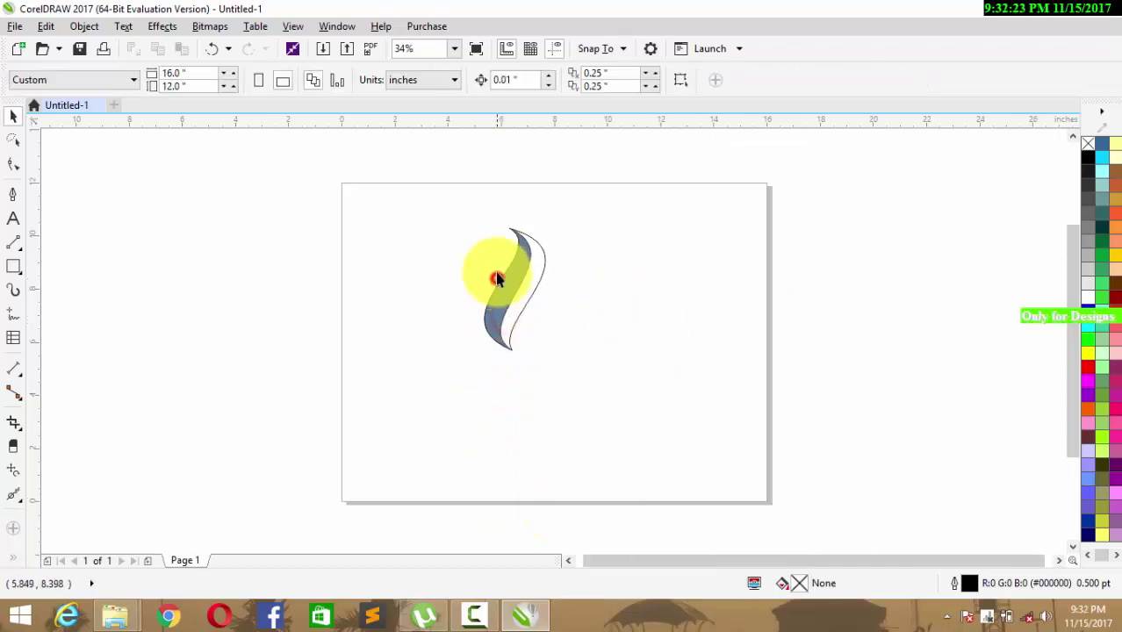
{"action": "left_click_drag", "start_coordinate": [458, 206], "coordinate": [604, 376]}
{"action": "left_click", "coordinate": [615, 286]}
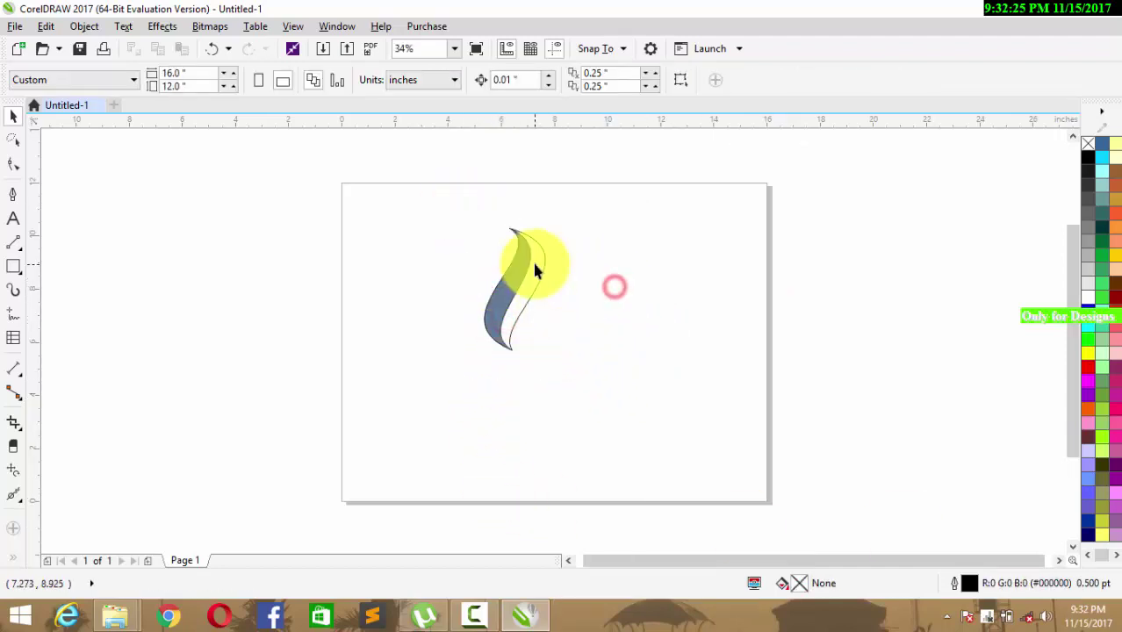
{"action": "left_click", "coordinate": [525, 272]}
{"action": "left_click", "coordinate": [523, 271]}
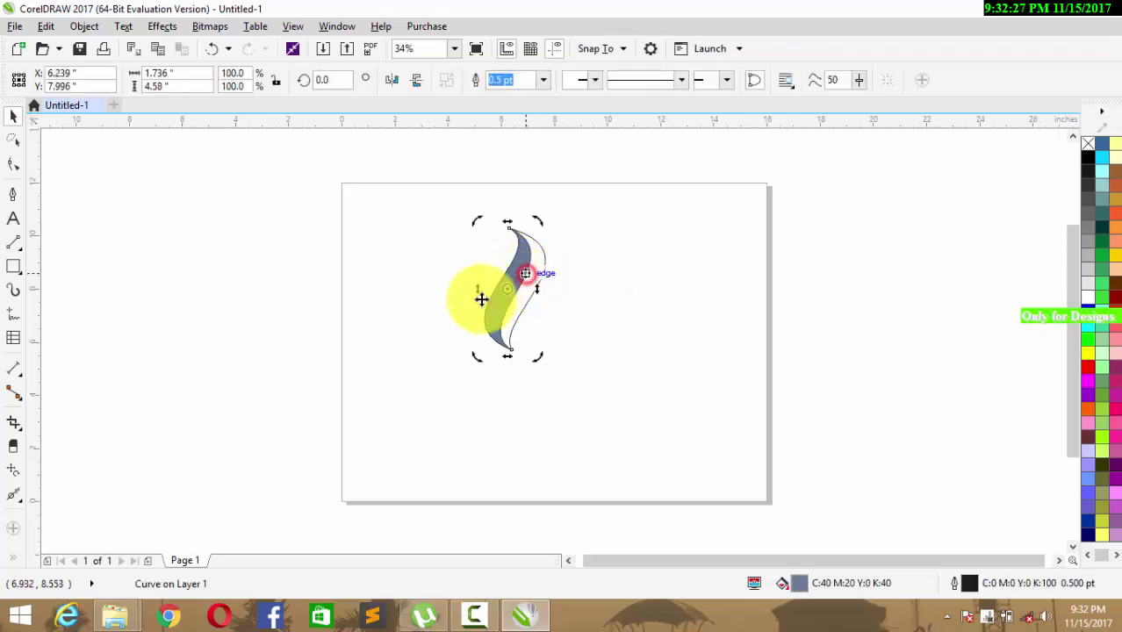
{"action": "left_click", "coordinate": [429, 313]}
- Apply a linear fountain fill to the leaf's left half, running from its upper tip down past its lower tip
{"action": "left_click", "coordinate": [13, 558]}
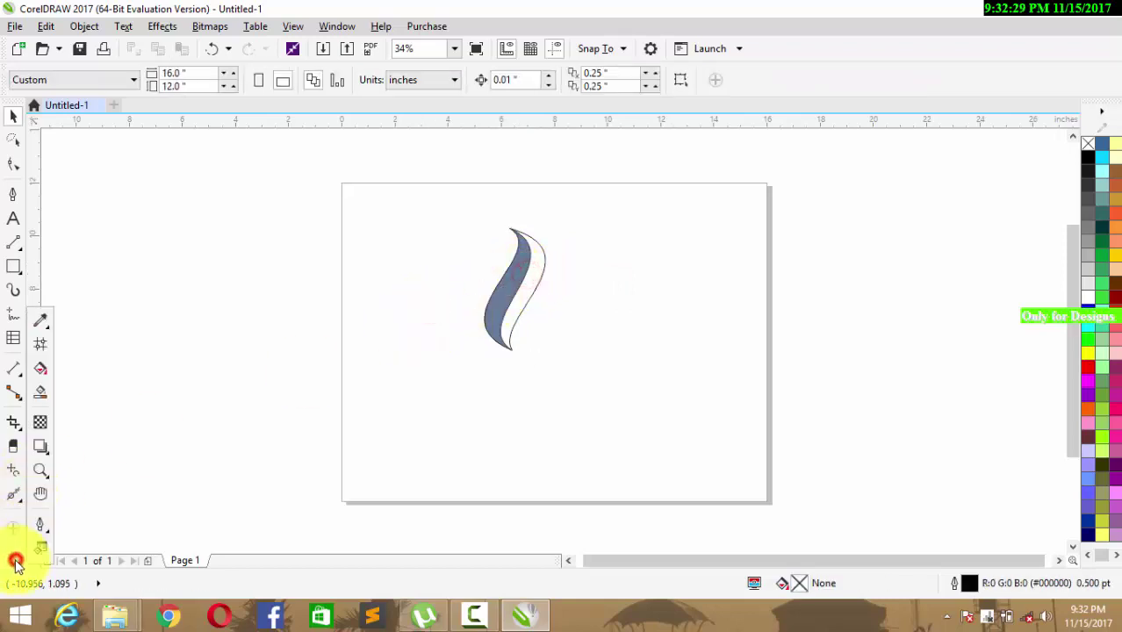
{"action": "left_click", "coordinate": [41, 369]}
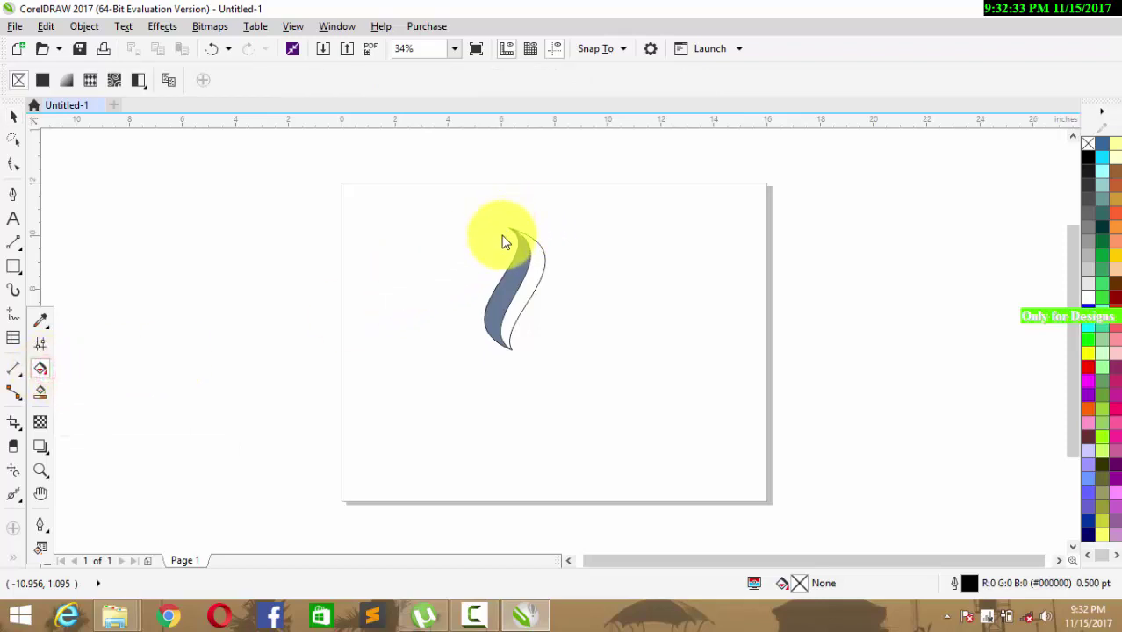
{"action": "mouse_move", "coordinate": [505, 242]}
{"action": "left_mouse_down"}
{"action": "mouse_move", "coordinate": [496, 300]}
{"action": "mouse_move", "coordinate": [493, 255]}
{"action": "mouse_move", "coordinate": [500, 294]}
{"action": "left_mouse_up"}
{"action": "left_click_drag", "start_coordinate": [493, 238], "coordinate": [492, 379]}
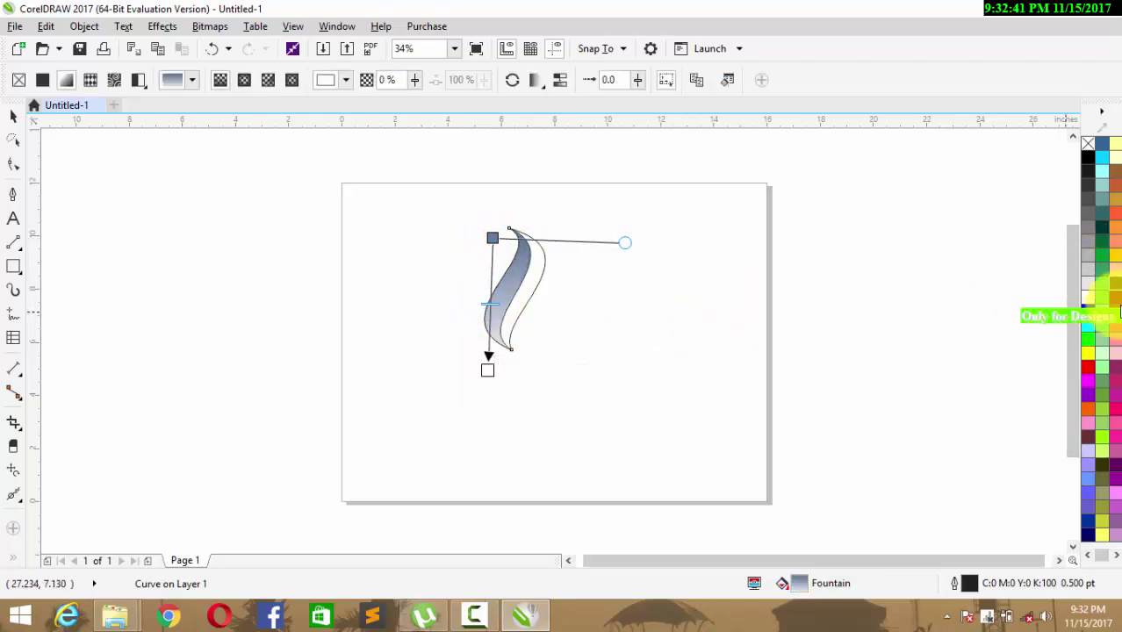
- Color the left half's gradient crimson at the top and Deep Pink with 34% transparency at the bottom, undoing the trial reversal of its direction
{"action": "left_click", "coordinate": [1119, 416]}
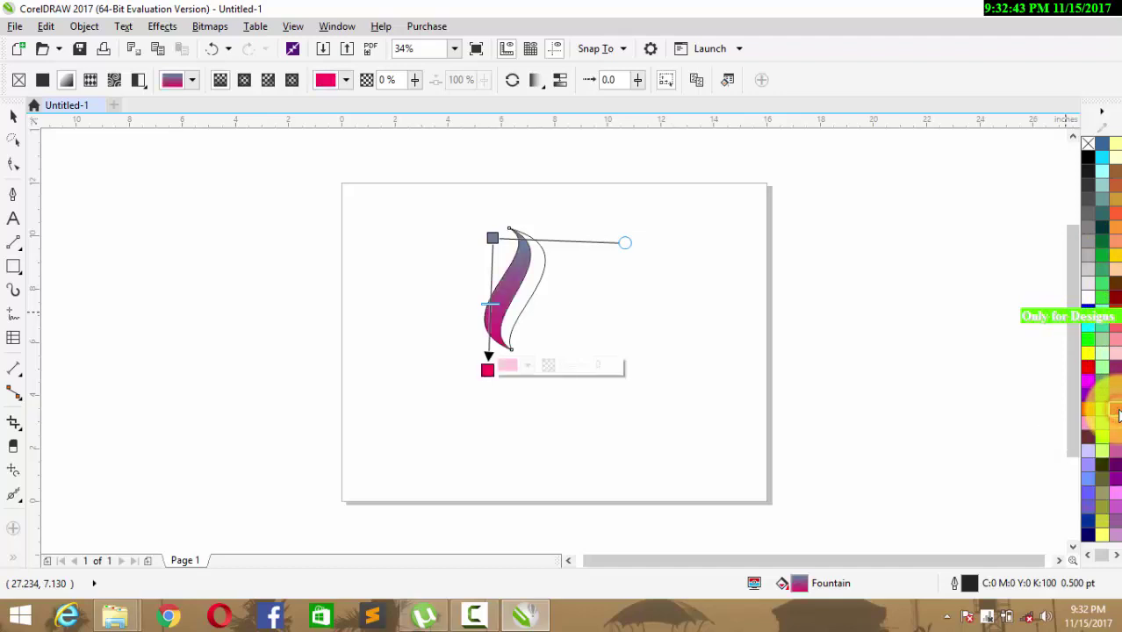
{"action": "left_click_drag", "start_coordinate": [1119, 416], "coordinate": [494, 243]}
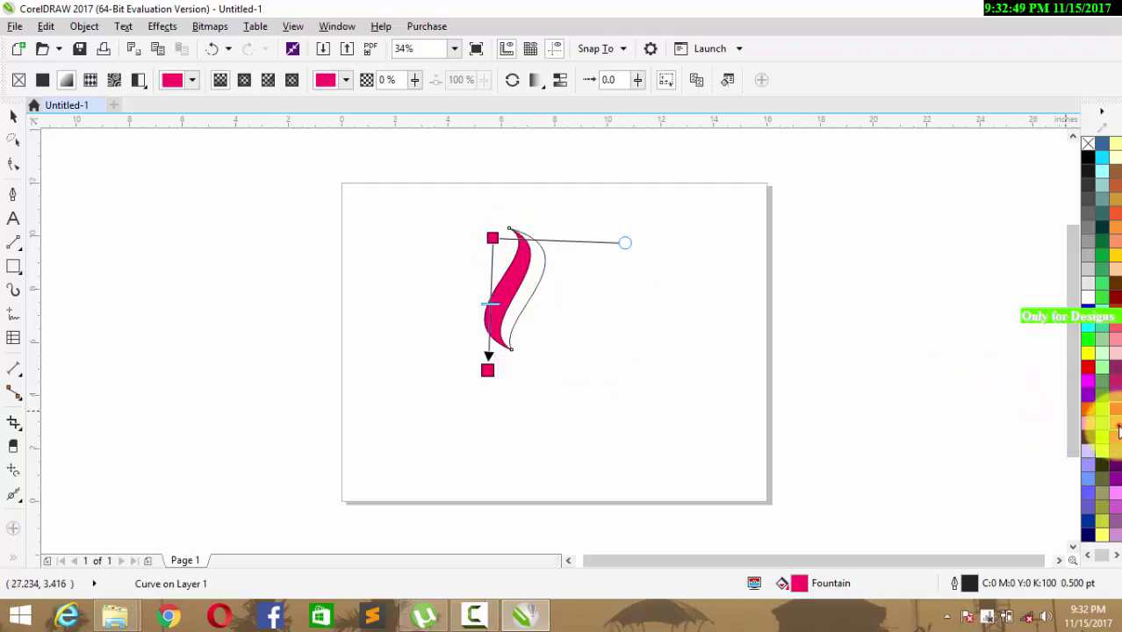
{"action": "left_click_drag", "start_coordinate": [1119, 428], "coordinate": [487, 370]}
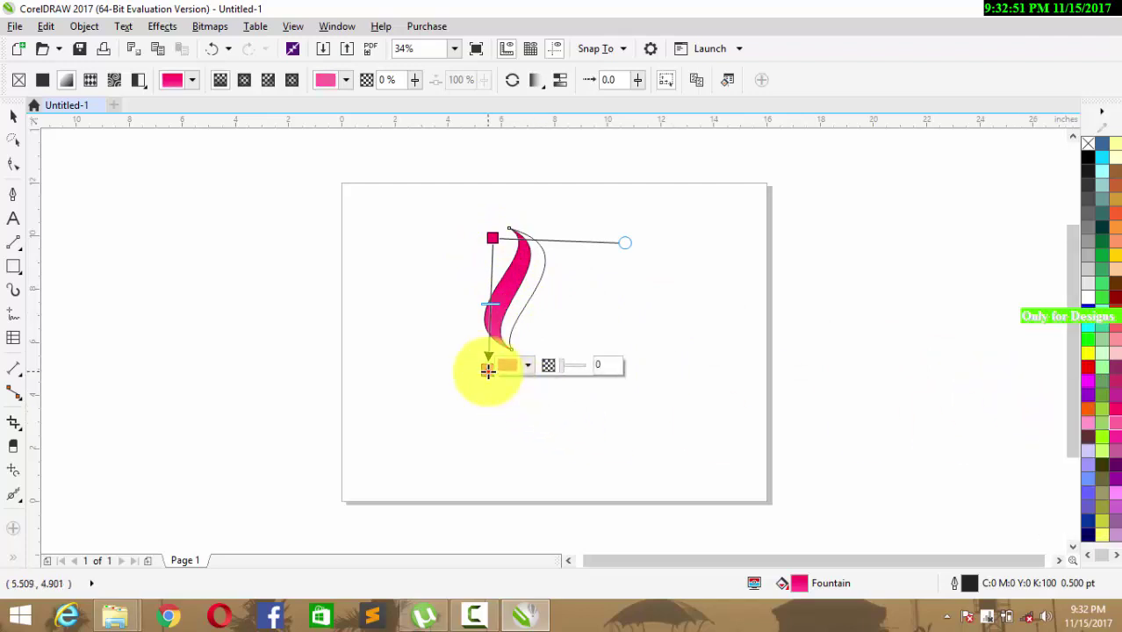
{"action": "left_click_drag", "start_coordinate": [563, 370], "coordinate": [554, 226]}
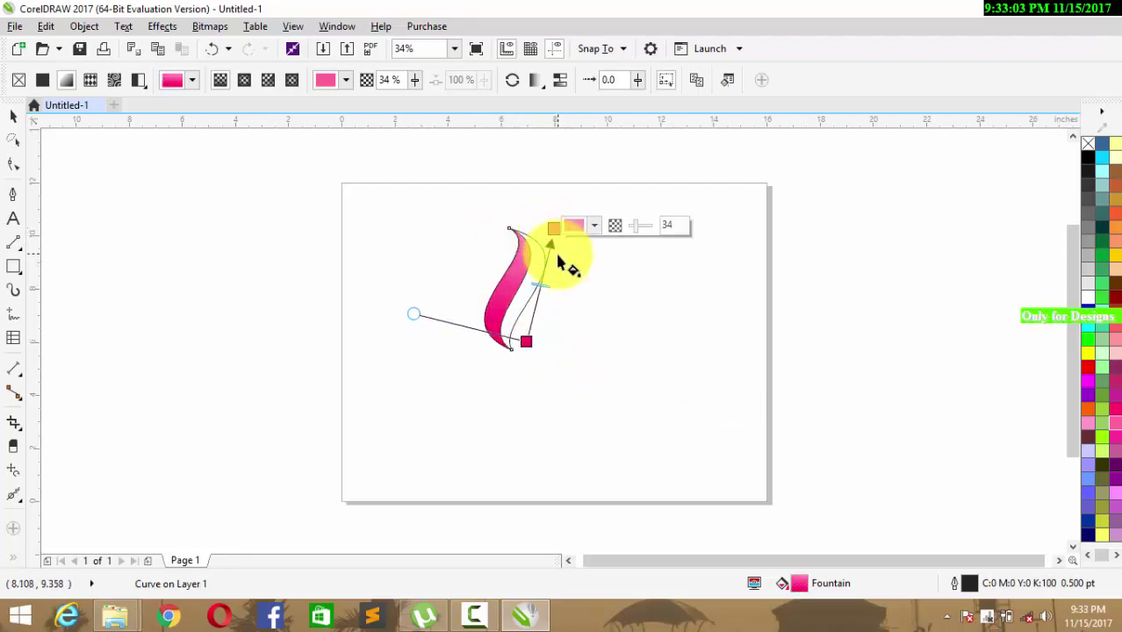
{"action": "key", "text": "ctrl+z"}
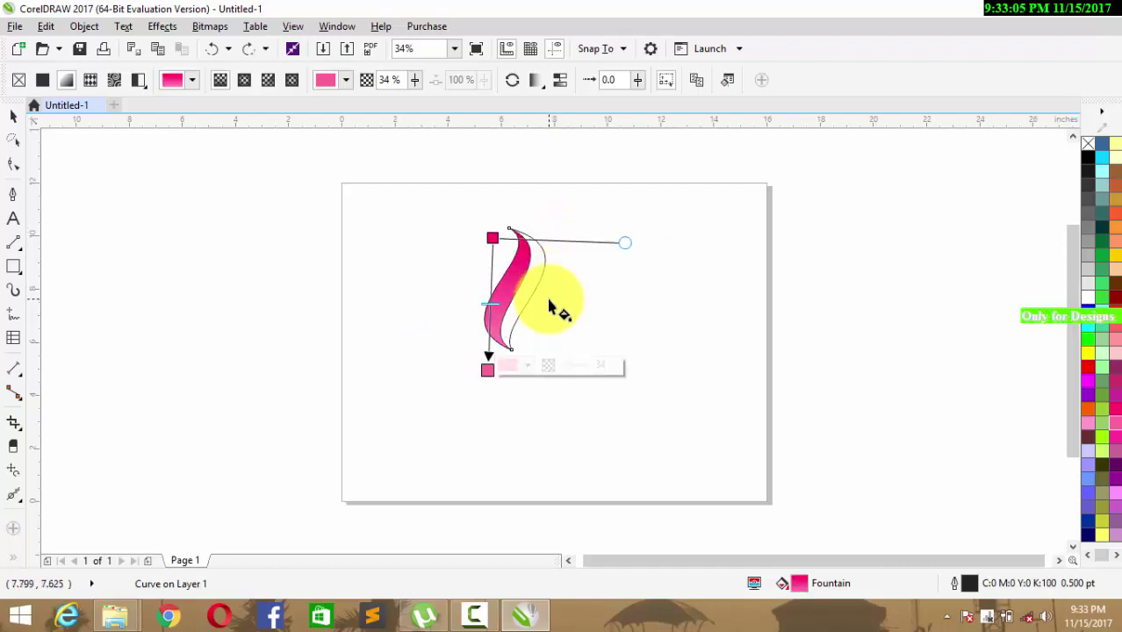
{"action": "key", "text": "ctrl+z"}
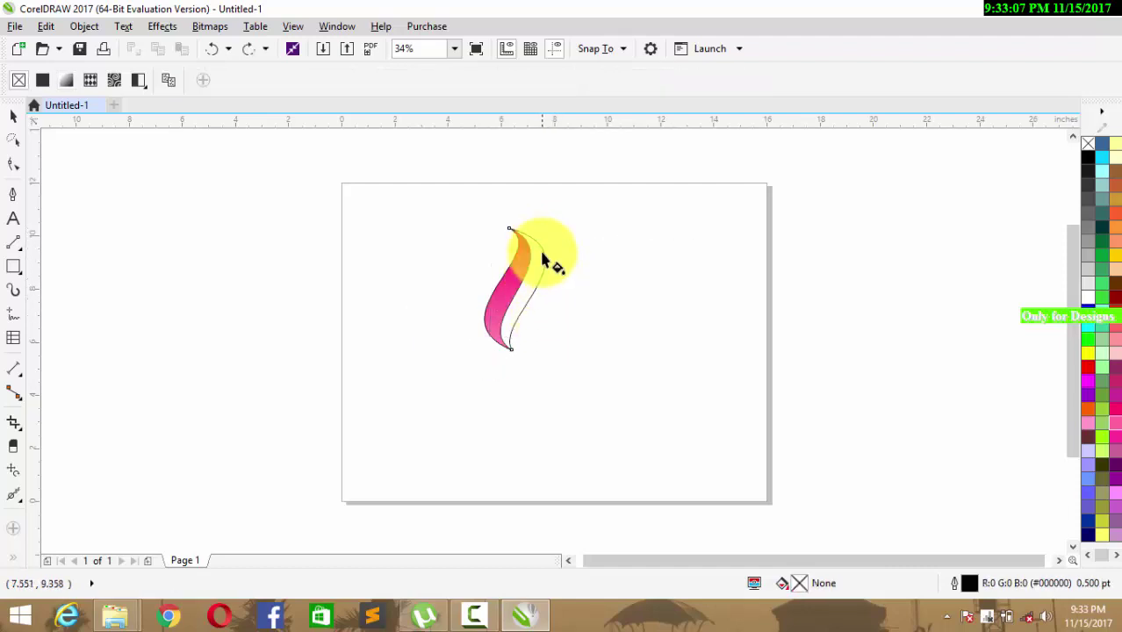
- Apply a downward linear fountain fill to the leaf's right half and color its lower end crimson
{"action": "left_click", "coordinate": [528, 344]}
{"action": "left_click", "coordinate": [531, 332]}
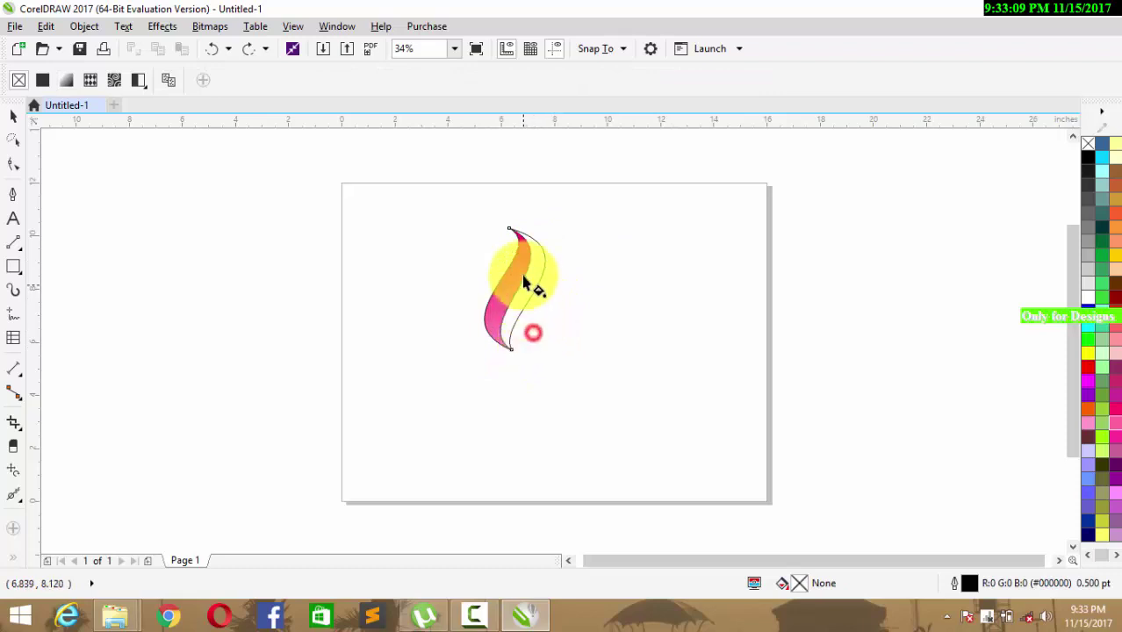
{"action": "left_click_drag", "start_coordinate": [534, 238], "coordinate": [523, 354]}
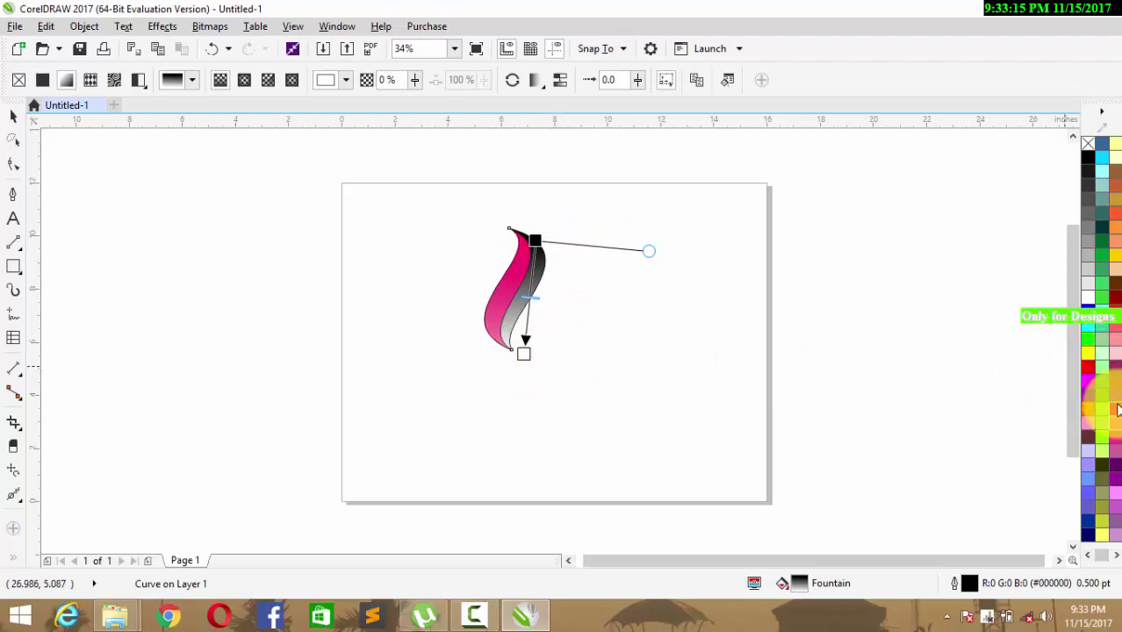
{"action": "left_click_drag", "start_coordinate": [1117, 410], "coordinate": [529, 360]}
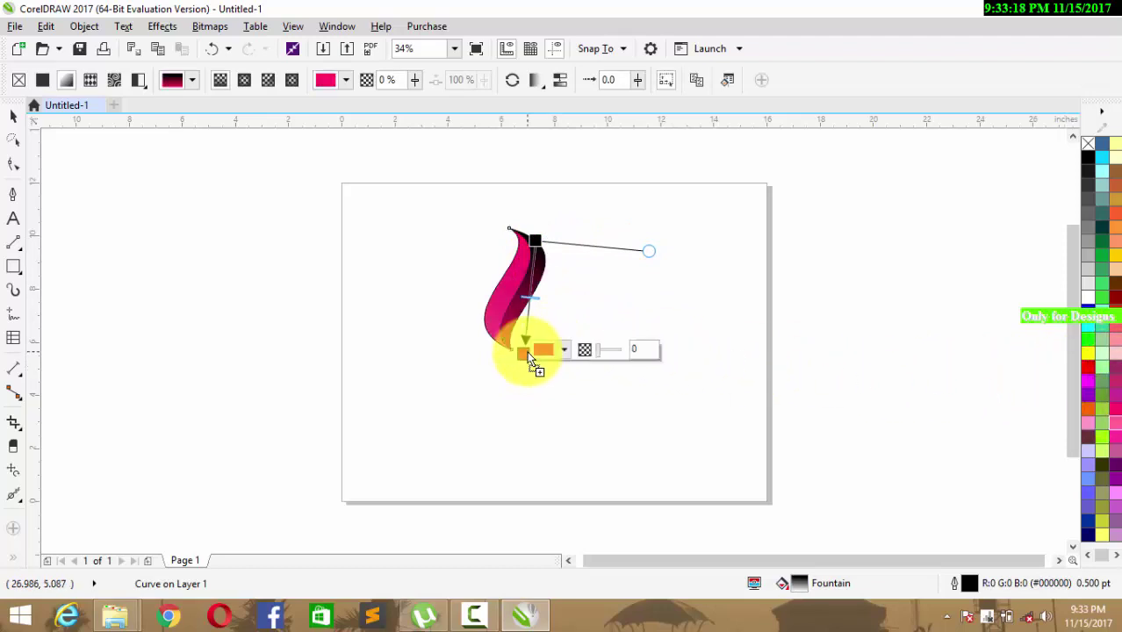
- Color the upper end of the right half's gradient vivid pink with 55% transparency, and deselect the shape
{"action": "left_click", "coordinate": [535, 239]}
{"action": "left_click_drag", "start_coordinate": [534, 240], "coordinate": [1117, 430]}
{"action": "left_click", "coordinate": [1117, 430]}
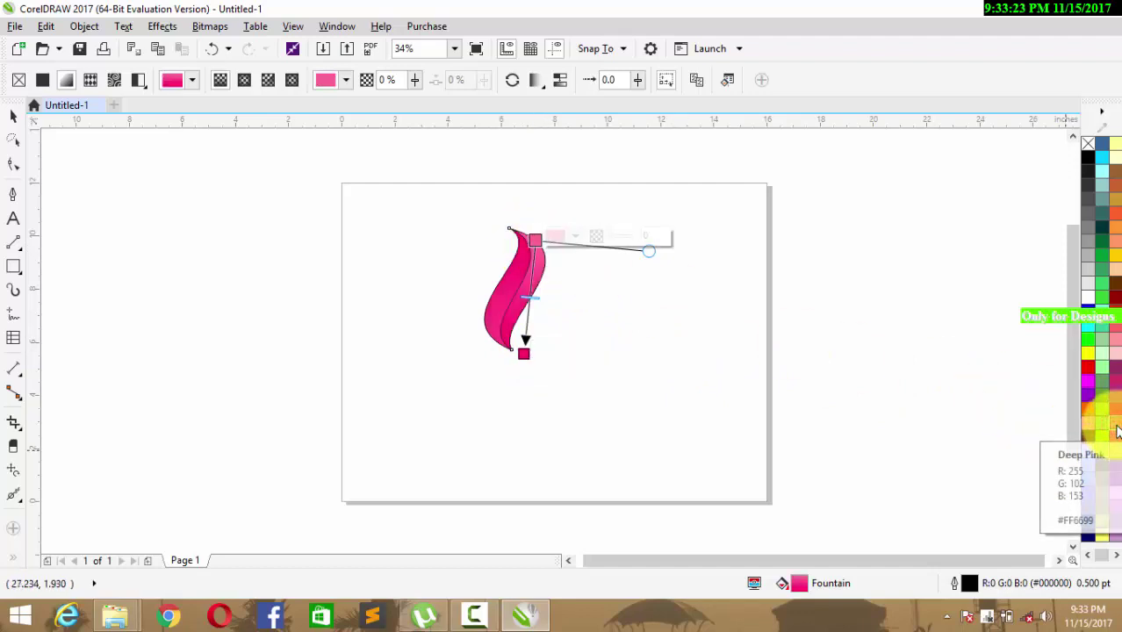
{"action": "left_click_drag", "start_coordinate": [1089, 413], "coordinate": [535, 242]}
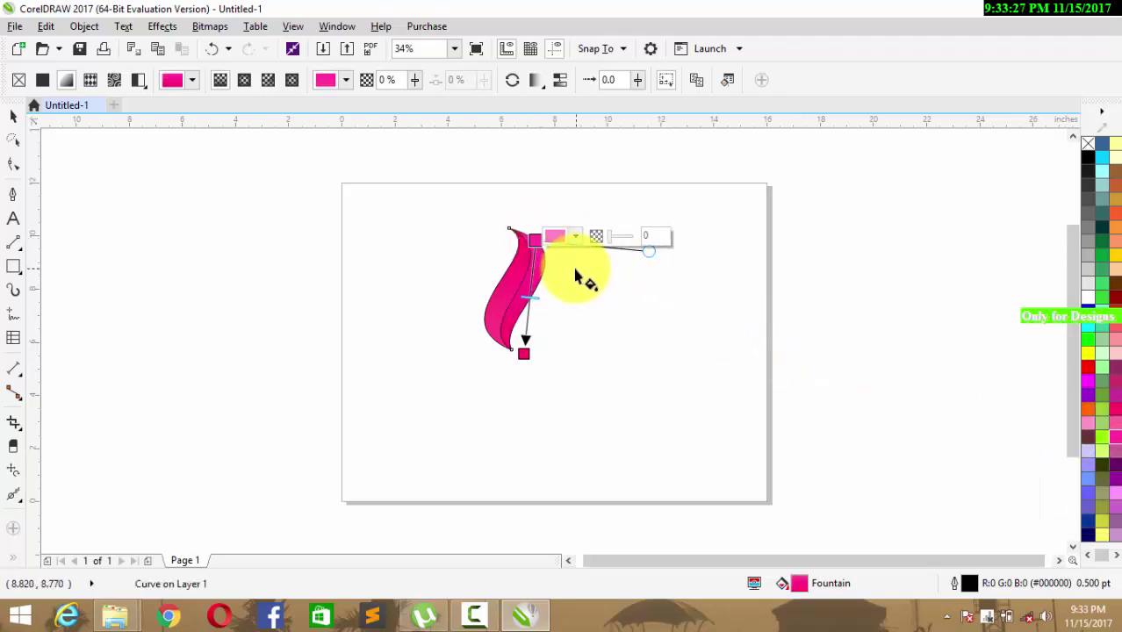
{"action": "left_click", "coordinate": [609, 241]}
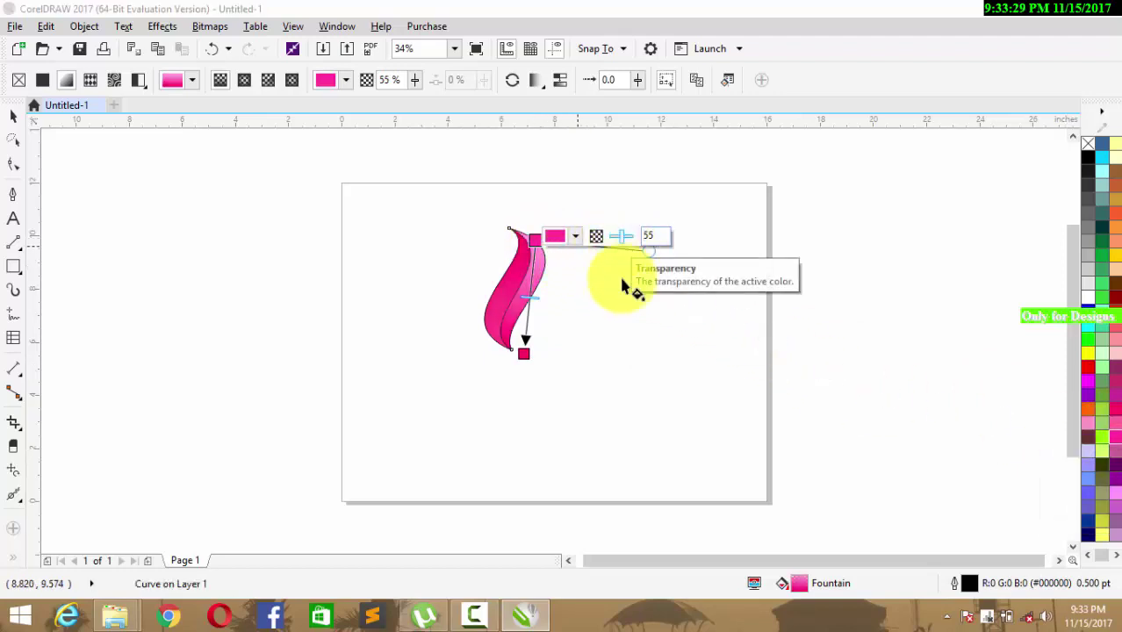
{"action": "left_click", "coordinate": [615, 332]}
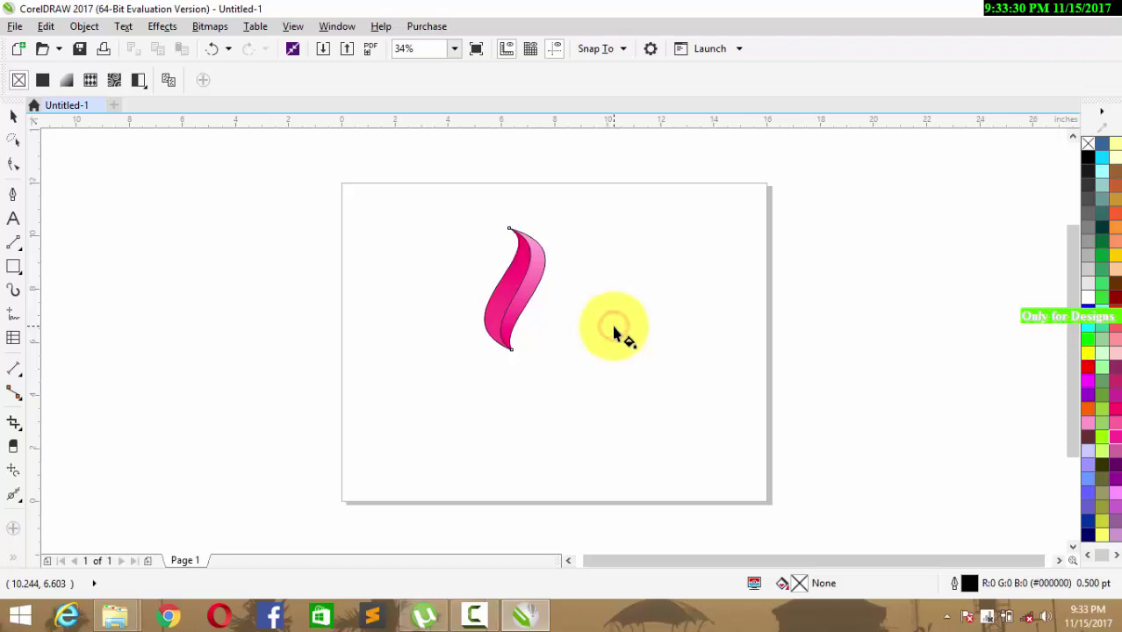
- Try several colors on the lower end of the right half's gradient, settle on dark red, and shift the gradient midpoint slightly upward
{"action": "left_click", "coordinate": [517, 353]}
{"action": "left_click_drag", "start_coordinate": [534, 301], "coordinate": [526, 353]}
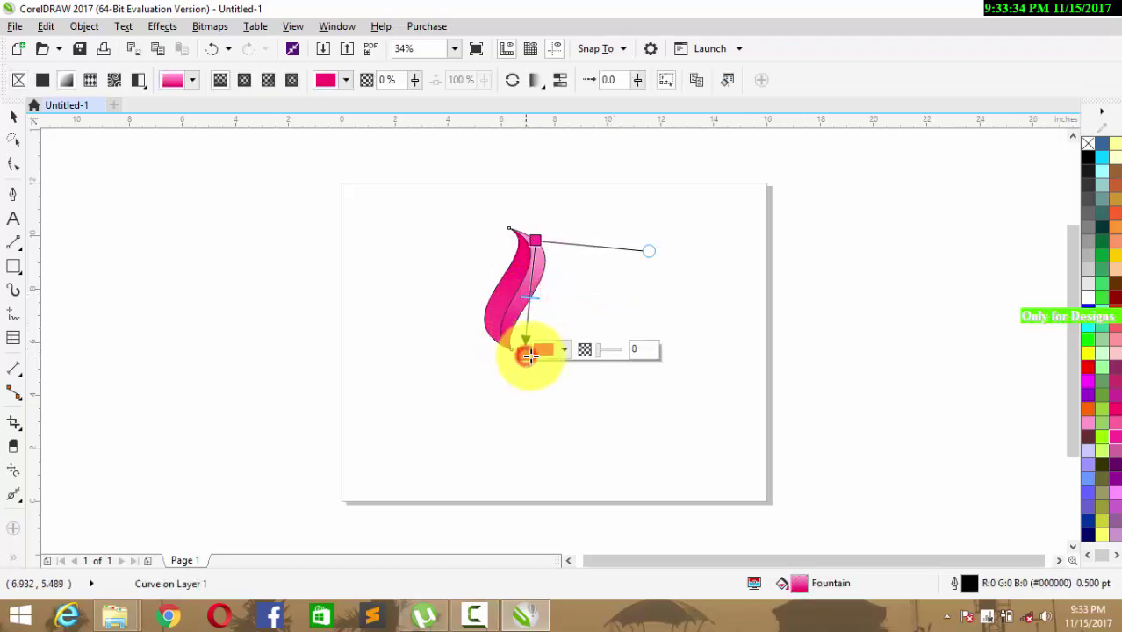
{"action": "left_click", "coordinate": [1088, 369]}
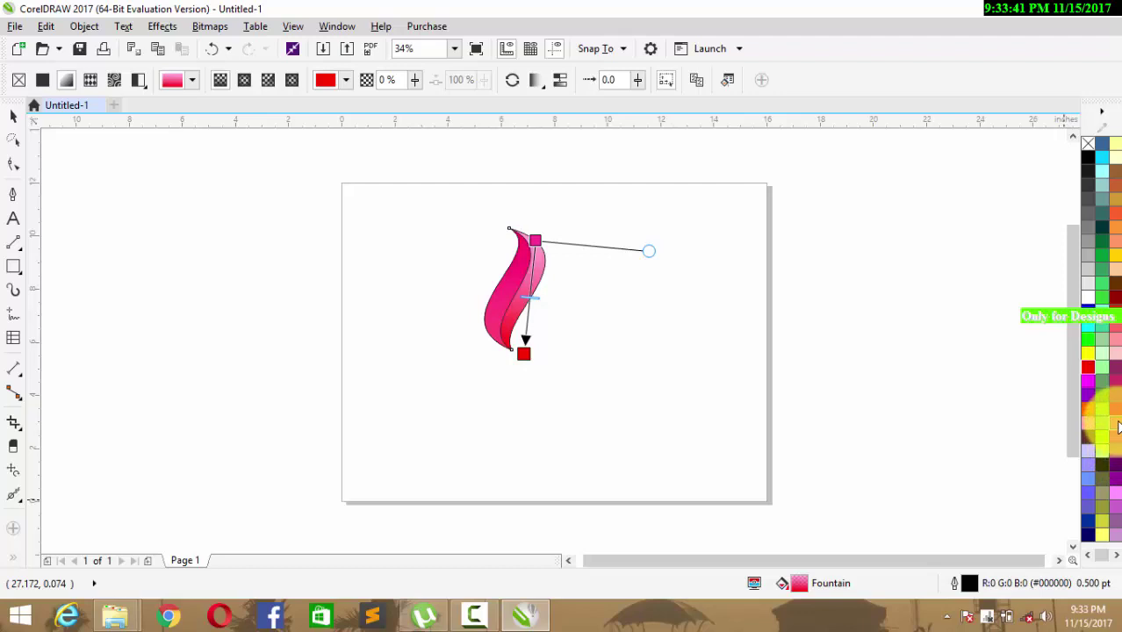
{"action": "left_click", "coordinate": [1115, 436]}
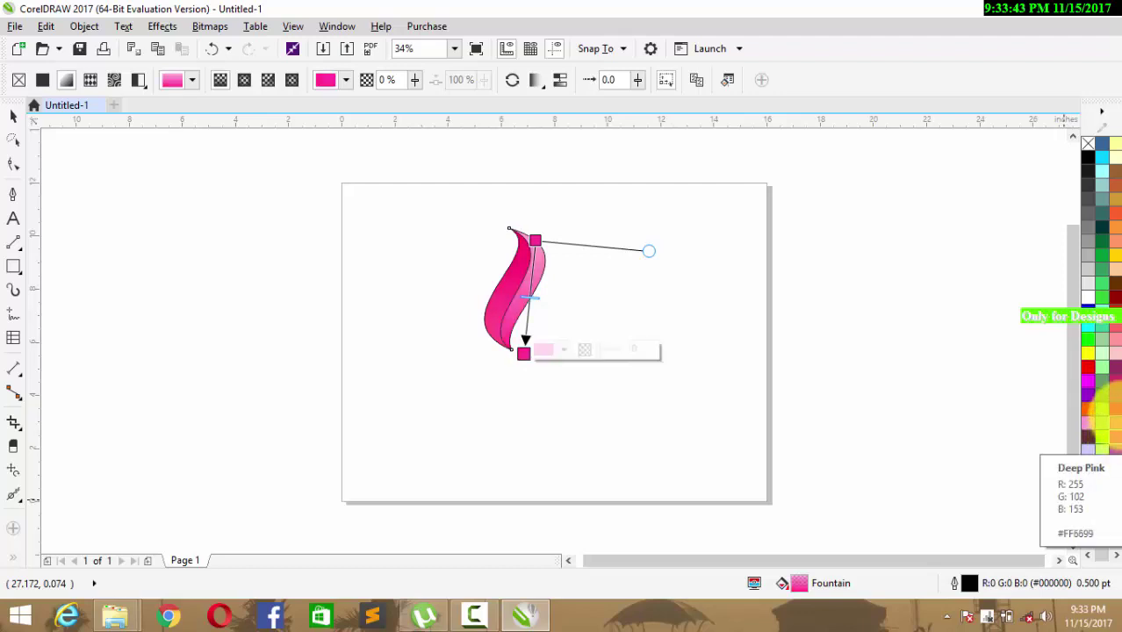
{"action": "left_click", "coordinate": [1116, 367]}
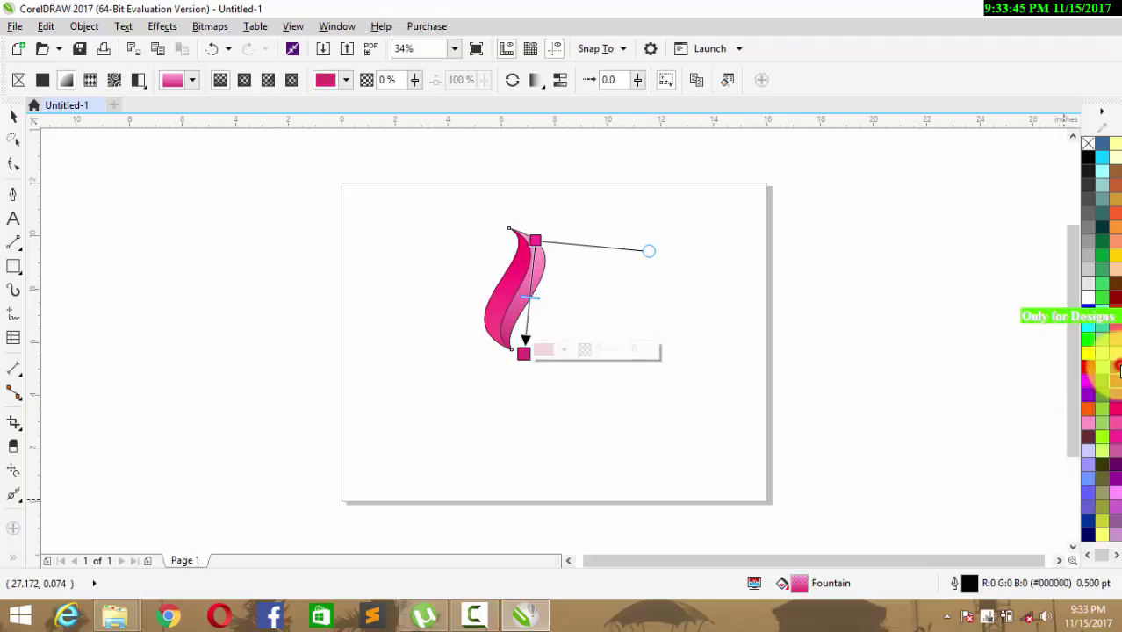
{"action": "left_click", "coordinate": [1119, 354]}
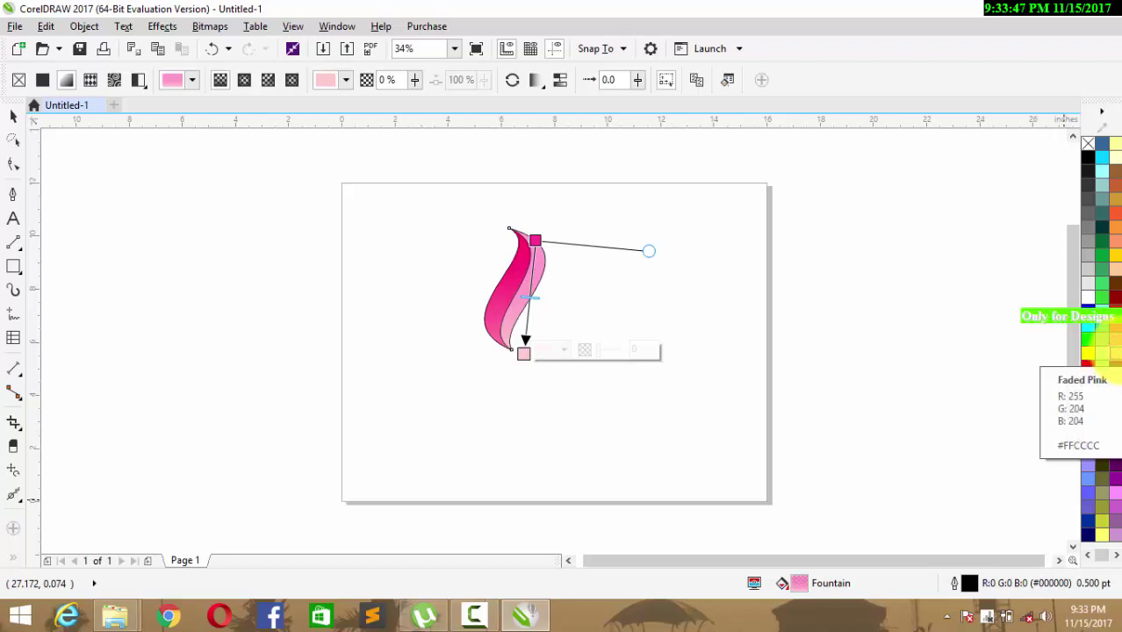
{"action": "left_click", "coordinate": [1114, 296]}
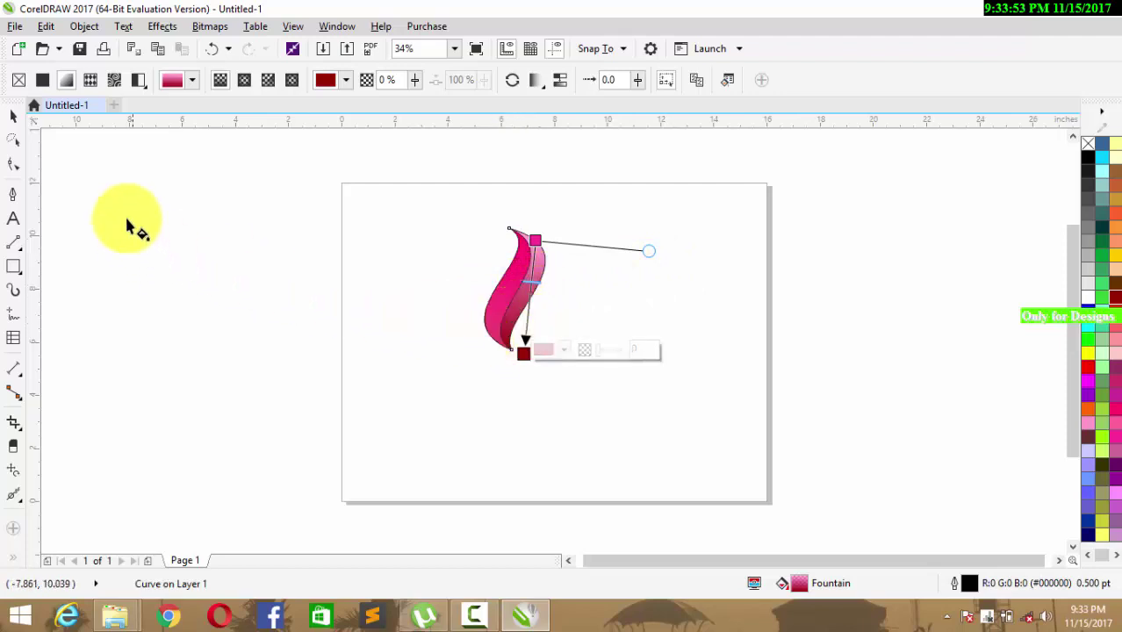
- Select both halves of the leaf and remove their outlines
{"action": "left_click", "coordinate": [13, 115]}
{"action": "left_click", "coordinate": [385, 331]}
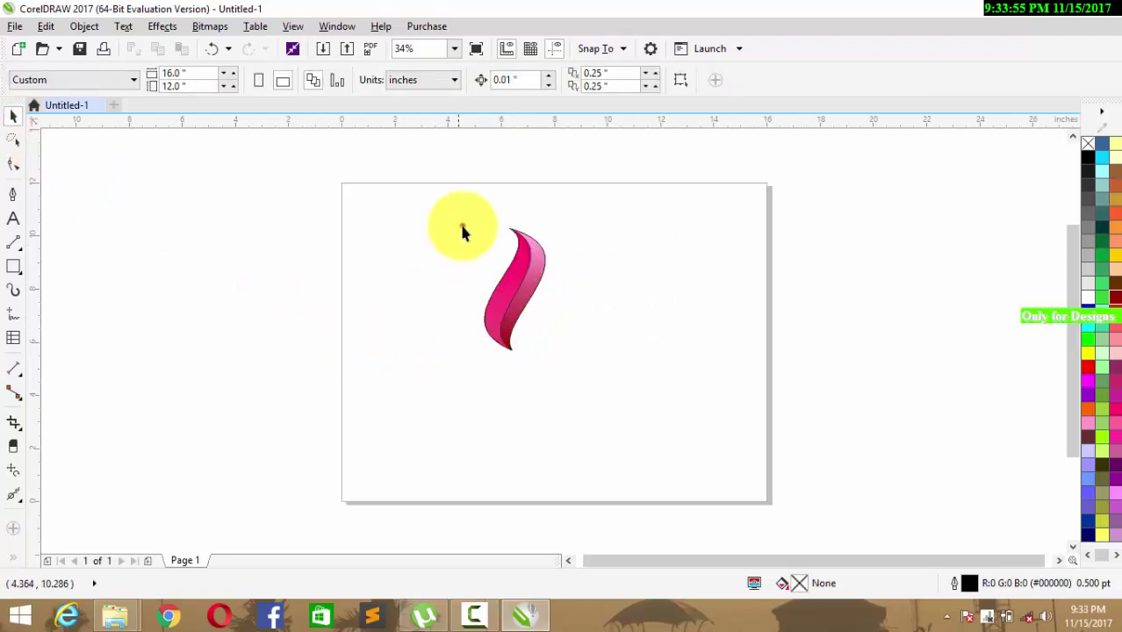
{"action": "left_click_drag", "start_coordinate": [462, 230], "coordinate": [568, 366]}
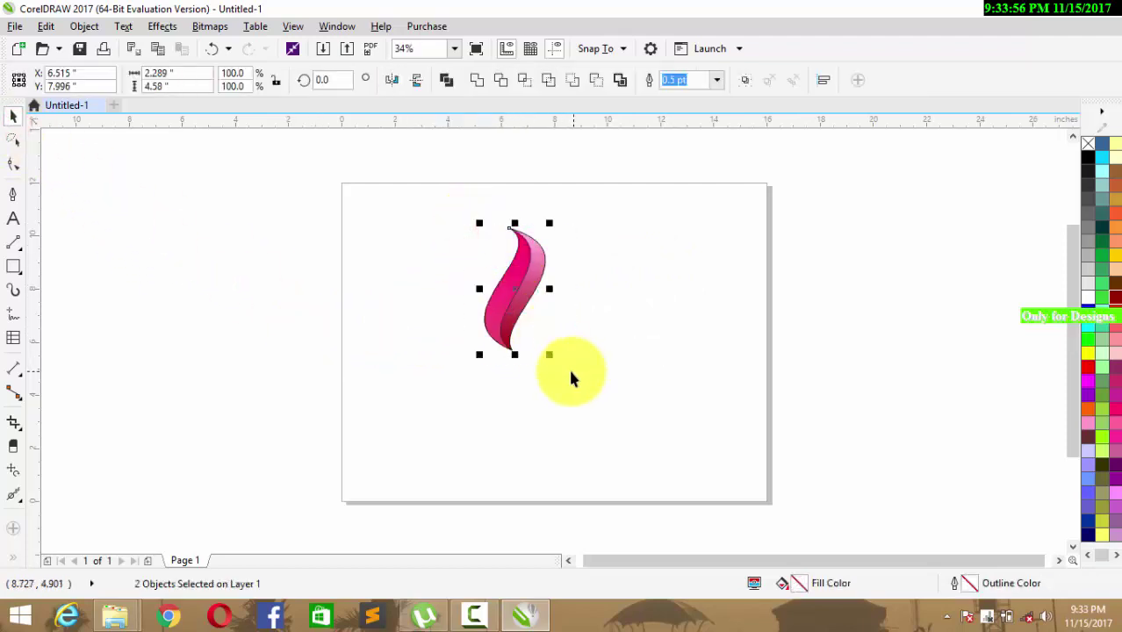
{"action": "right_click", "coordinate": [1087, 148]}
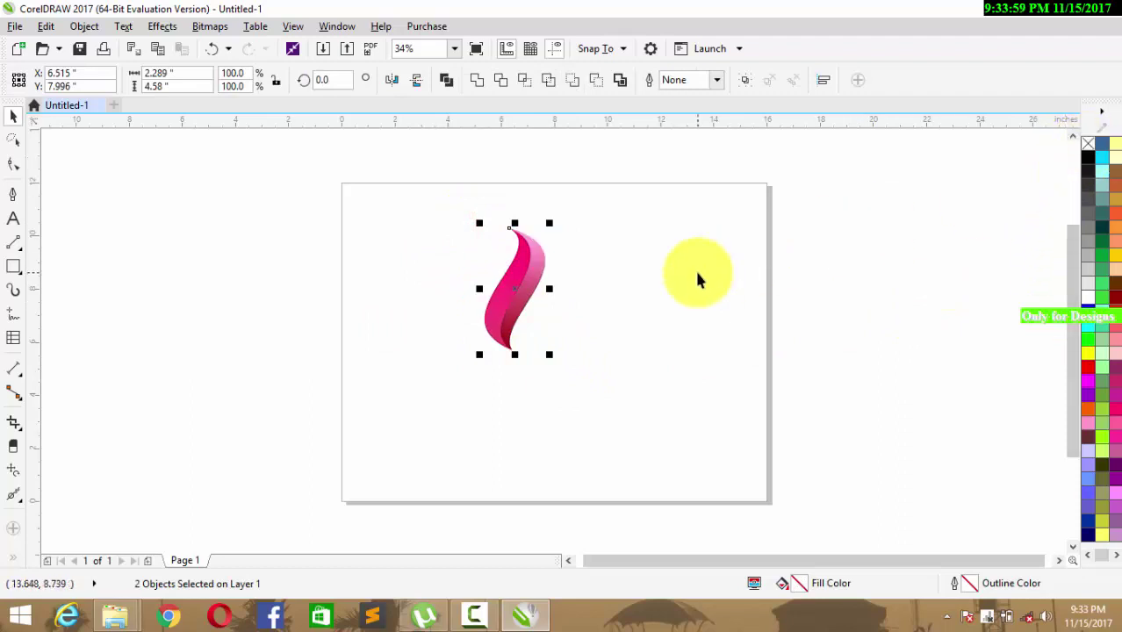
- Select both halves of the leaf, group them into one object, and deselect it
{"action": "left_click", "coordinate": [667, 283]}
{"action": "left_click_drag", "start_coordinate": [484, 237], "coordinate": [588, 380]}
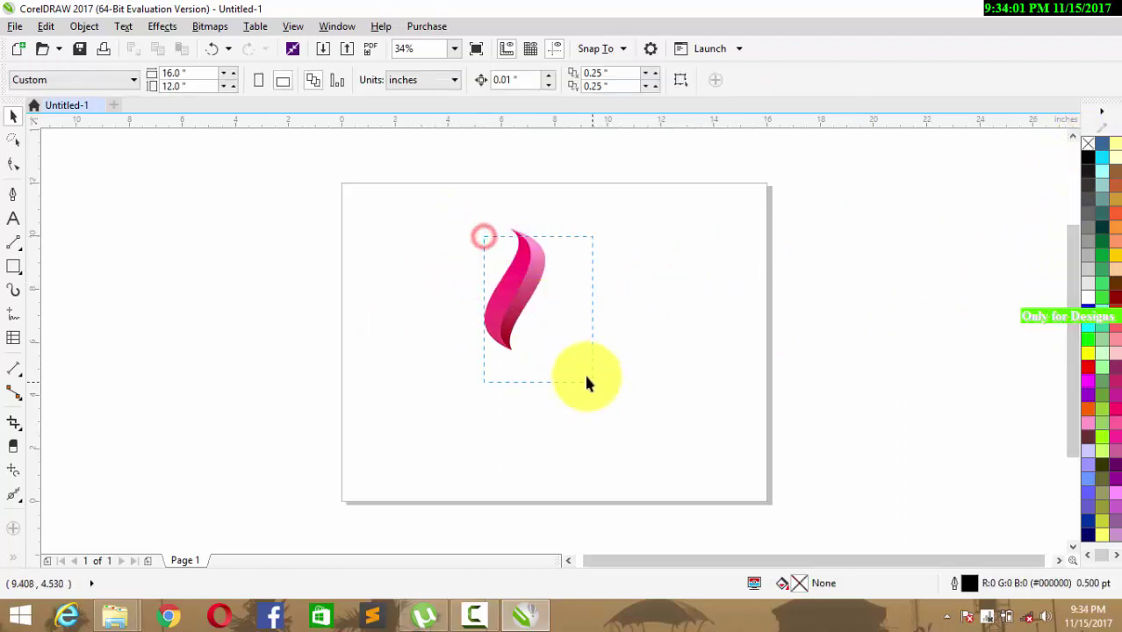
{"action": "left_click_drag", "start_coordinate": [532, 281], "coordinate": [510, 253]}
{"action": "left_click_drag", "start_coordinate": [571, 365], "coordinate": [571, 367]}
{"action": "right_click", "coordinate": [523, 279]}
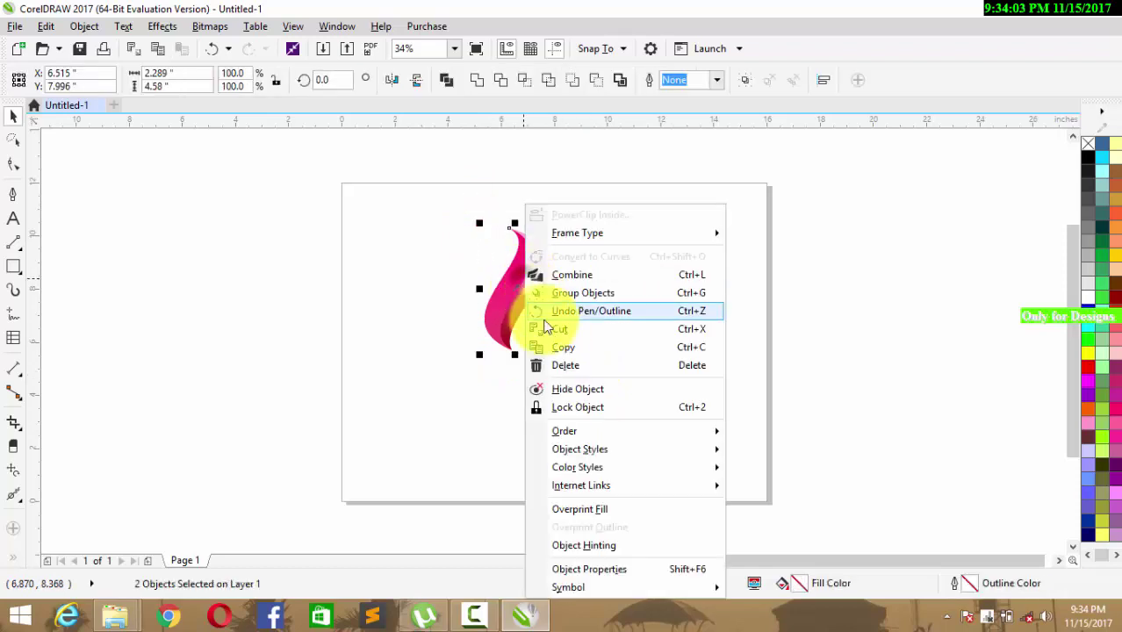
{"action": "left_click", "coordinate": [569, 295]}
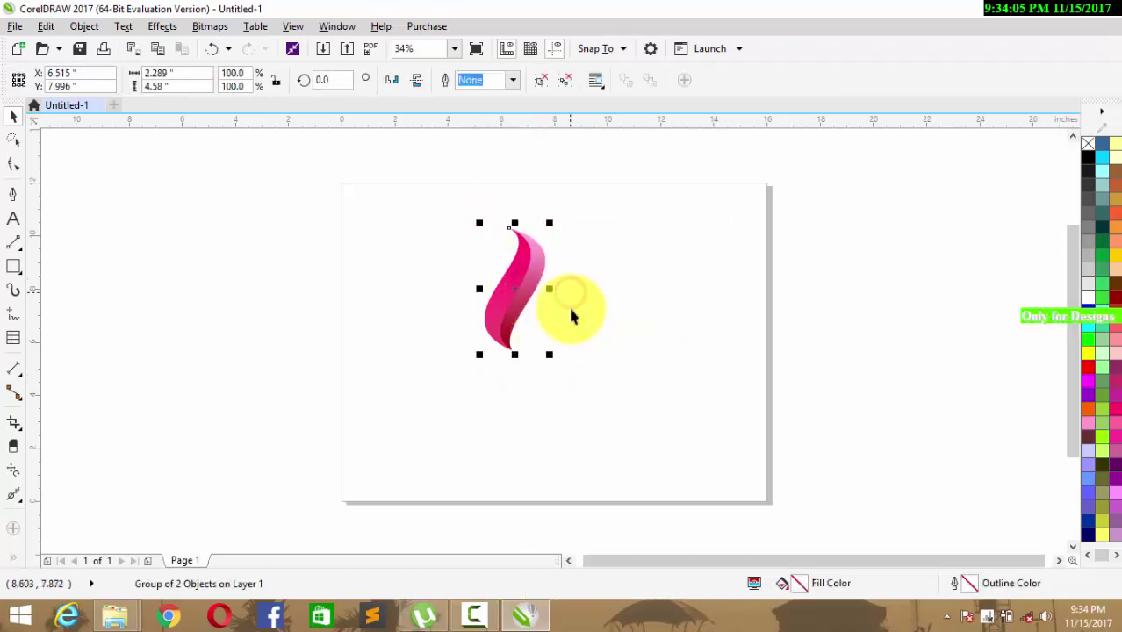
{"action": "left_click", "coordinate": [614, 283]}
- Move the grouped leaf slightly up and to the right, and try to duplicate it by copying and pasting
{"action": "mouse_move", "coordinate": [518, 281]}
{"action": "left_mouse_down"}
{"action": "mouse_move", "coordinate": [608, 288]}
{"action": "mouse_move", "coordinate": [529, 284]}
{"action": "mouse_move", "coordinate": [526, 305]}
{"action": "mouse_move", "coordinate": [536, 271]}
{"action": "left_mouse_up"}
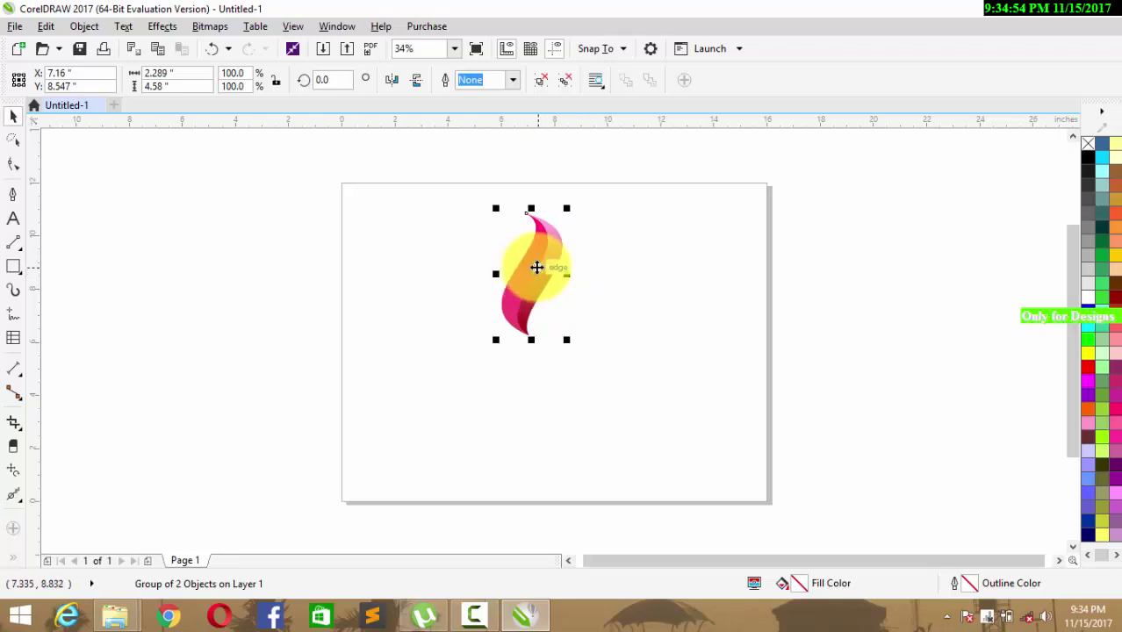
{"action": "right_click", "coordinate": [536, 267]}
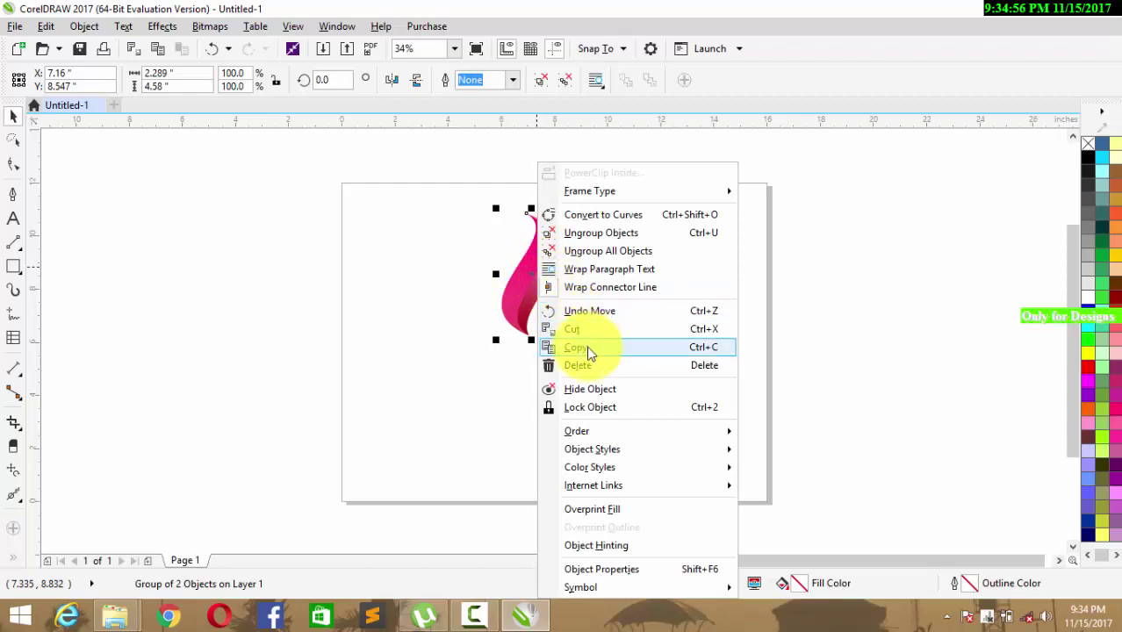
{"action": "left_click", "coordinate": [579, 343]}
{"action": "right_click", "coordinate": [535, 268]}
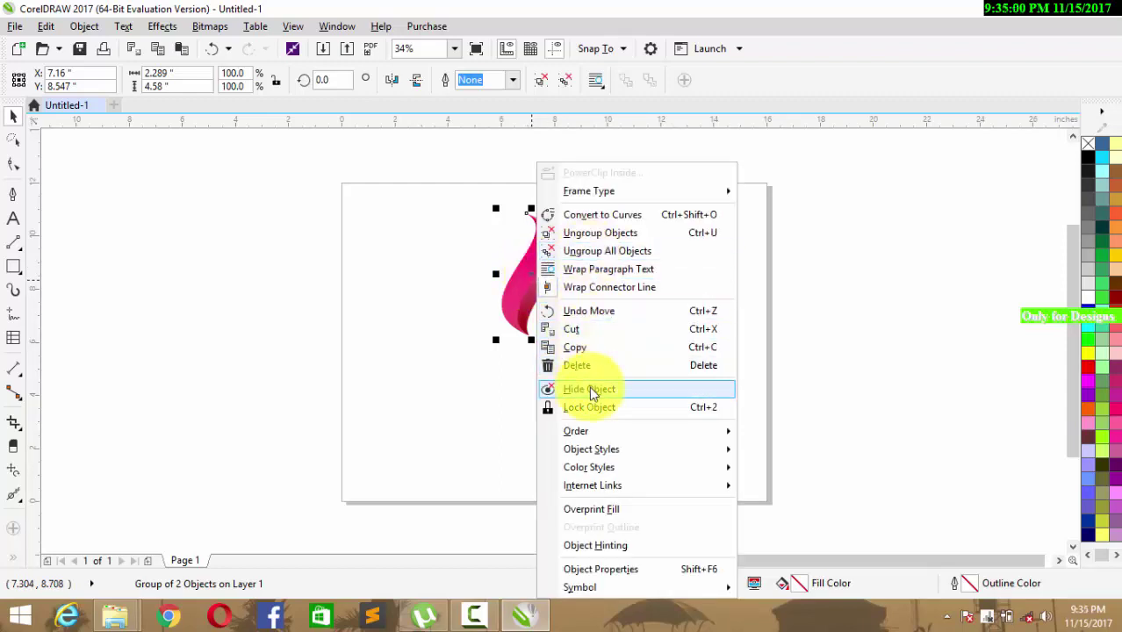
{"action": "left_click", "coordinate": [442, 292]}
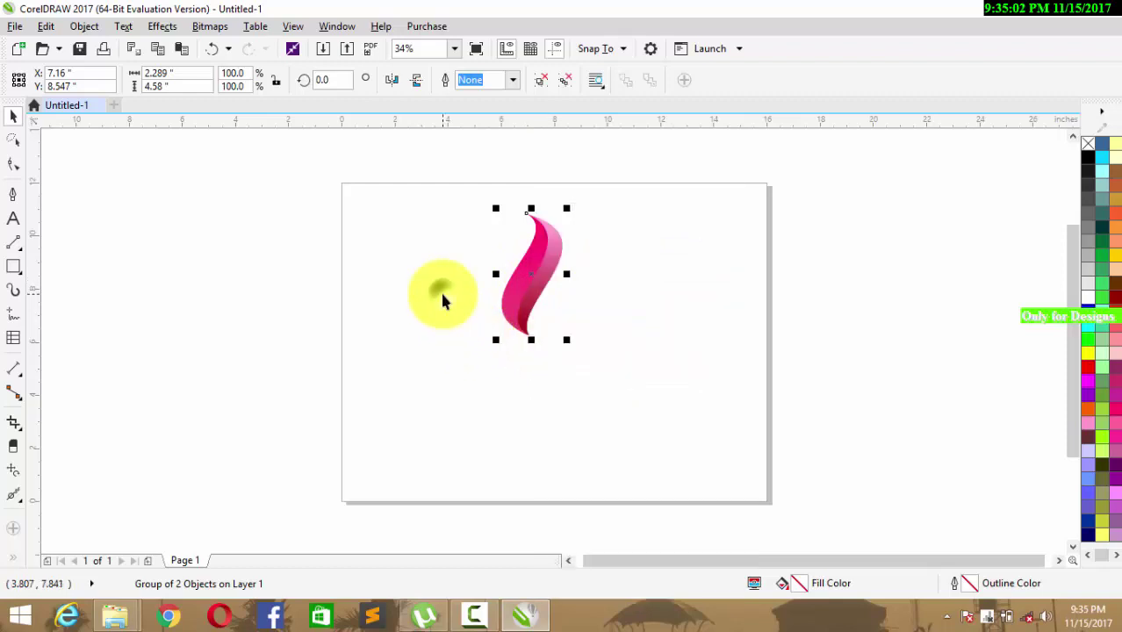
{"action": "right_click", "coordinate": [441, 292]}
{"action": "left_click", "coordinate": [494, 402]}
{"action": "left_click_drag", "start_coordinate": [496, 407], "coordinate": [533, 280]}
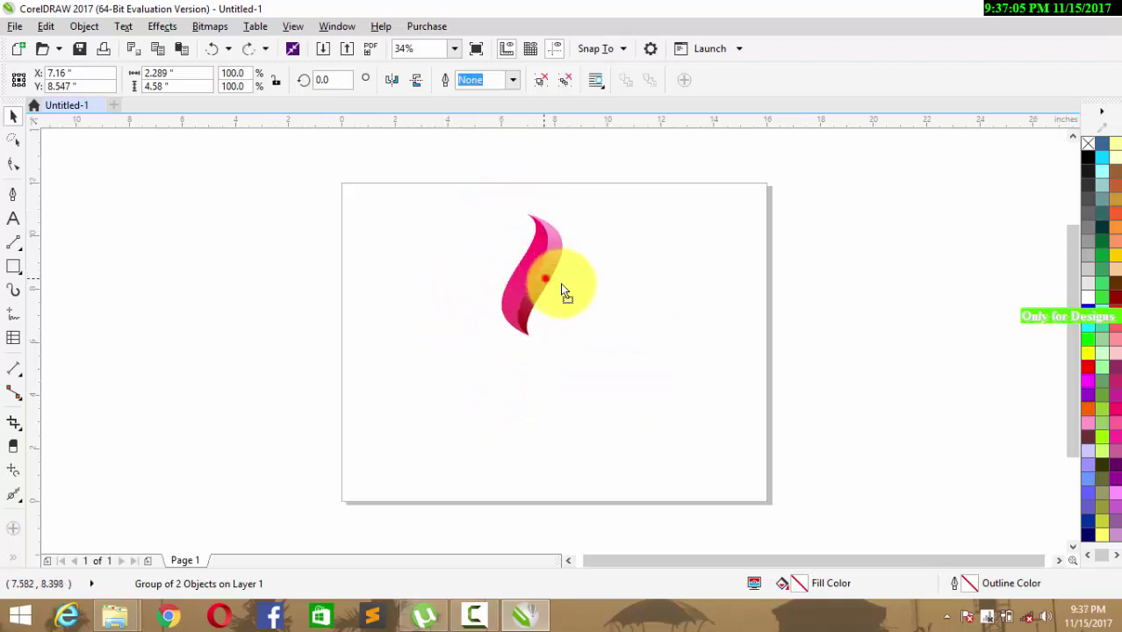
- Move the leaf group near the page's horizontal center, then copy and paste it, placing the duplicate beside it on the right
{"action": "left_click_drag", "start_coordinate": [562, 289], "coordinate": [582, 308]}
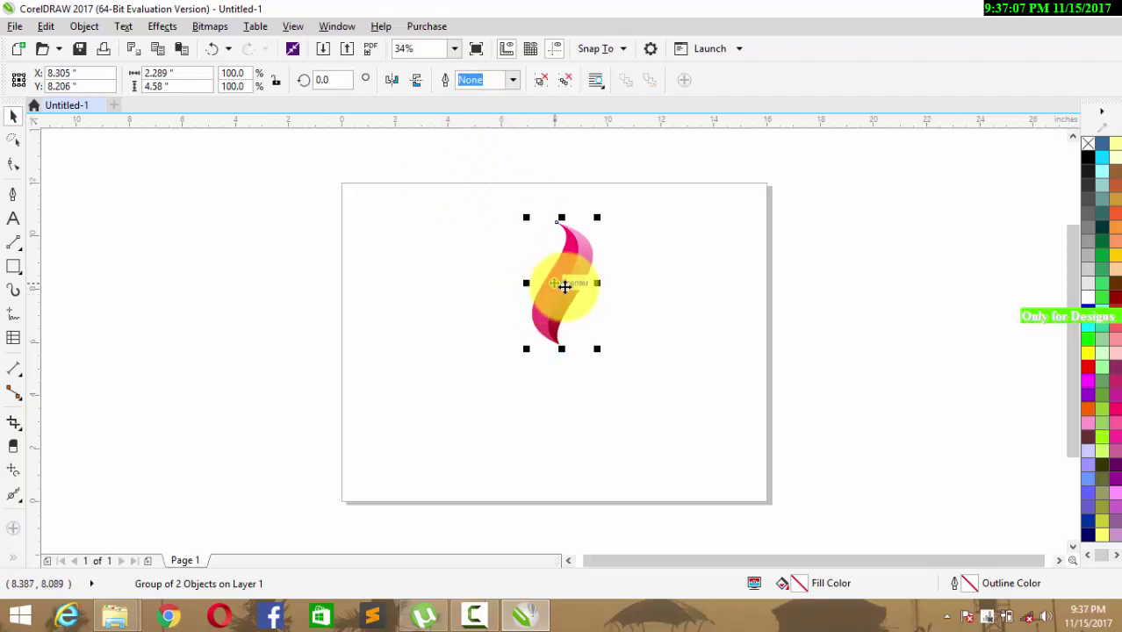
{"action": "right_click", "coordinate": [564, 277]}
{"action": "left_click", "coordinate": [606, 344]}
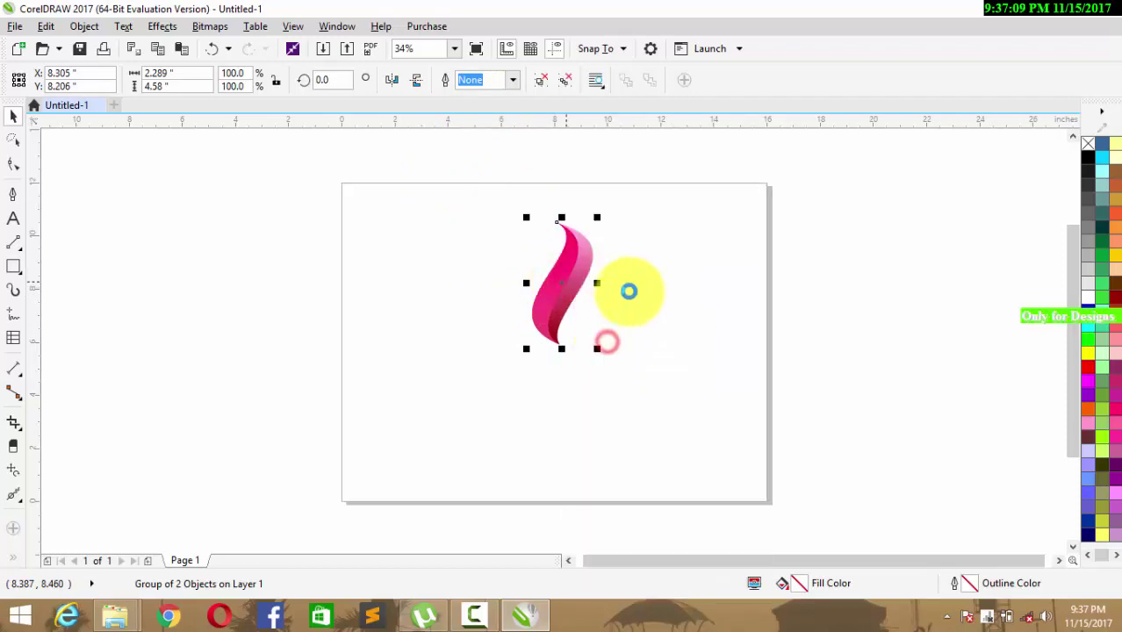
{"action": "right_click", "coordinate": [626, 291]}
{"action": "left_click", "coordinate": [674, 399]}
{"action": "left_click_drag", "start_coordinate": [564, 269], "coordinate": [657, 300]}
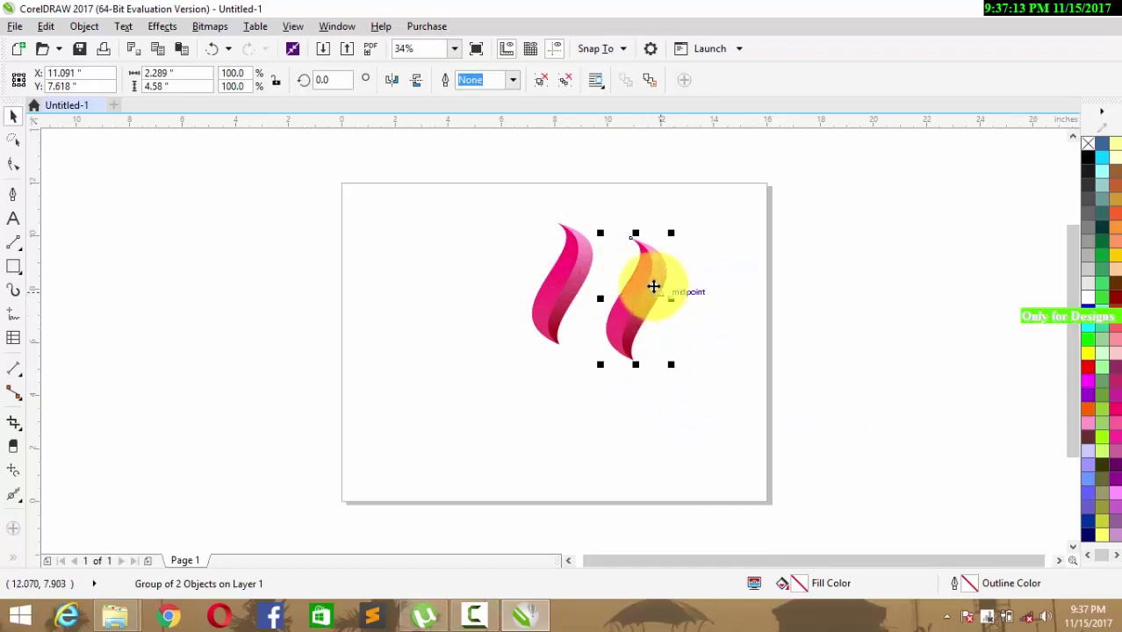
- Recolor the gradient on the duplicate leaf's left half with golden yellow at the upper end and bright green at the lower end
{"action": "left_click", "coordinate": [645, 285]}
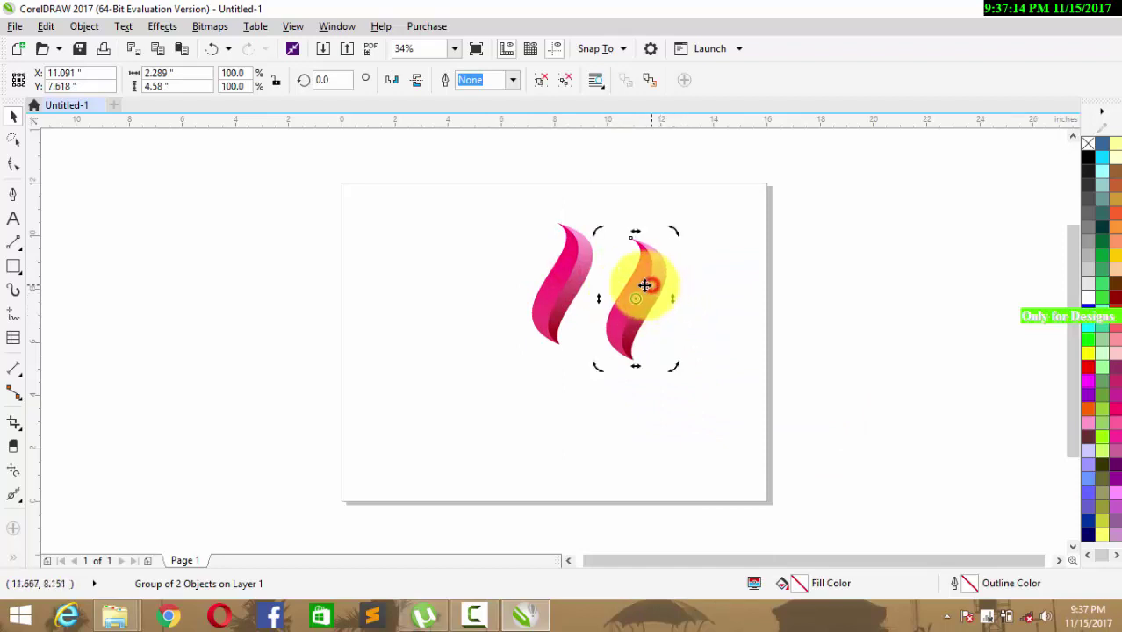
{"action": "left_click", "coordinate": [14, 553]}
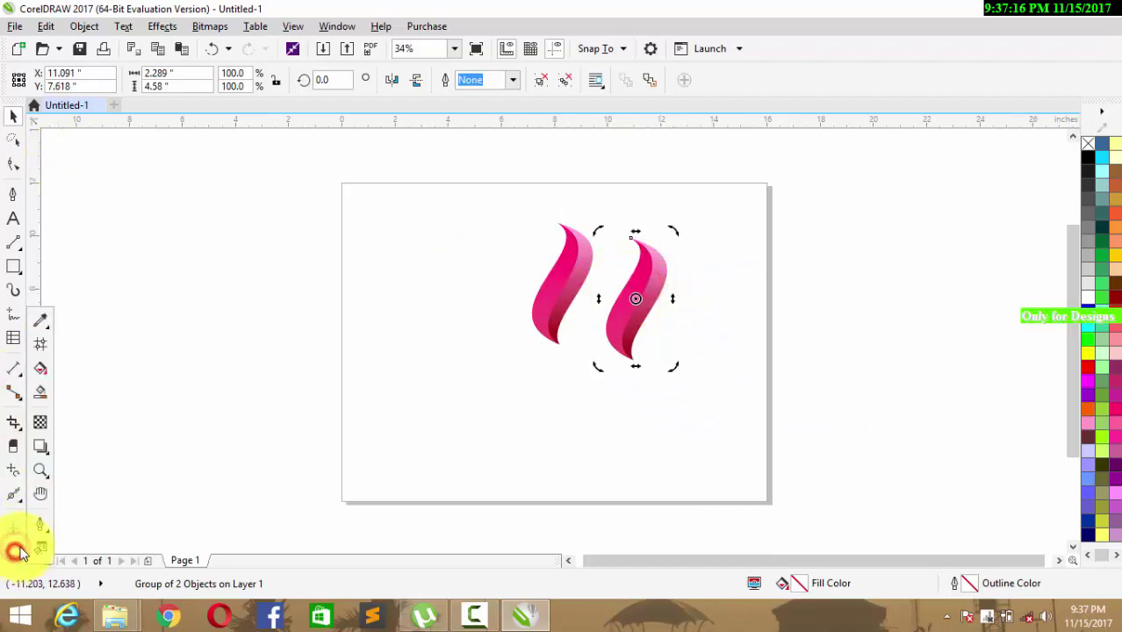
{"action": "left_click", "coordinate": [40, 370]}
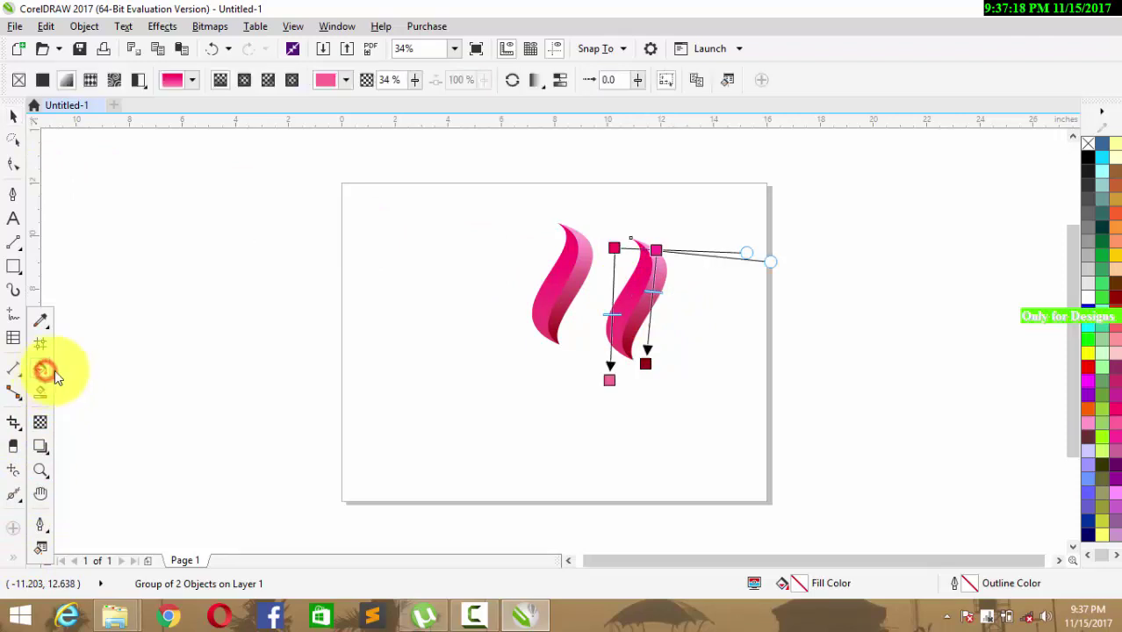
{"action": "left_click", "coordinate": [615, 248]}
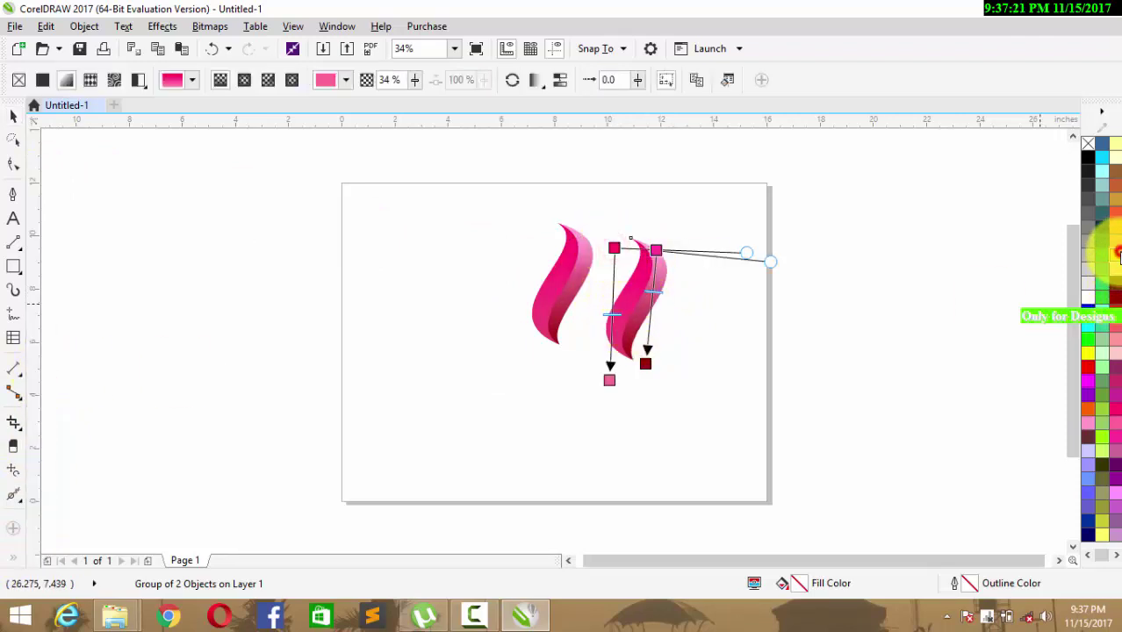
{"action": "left_click_drag", "start_coordinate": [1117, 254], "coordinate": [619, 255]}
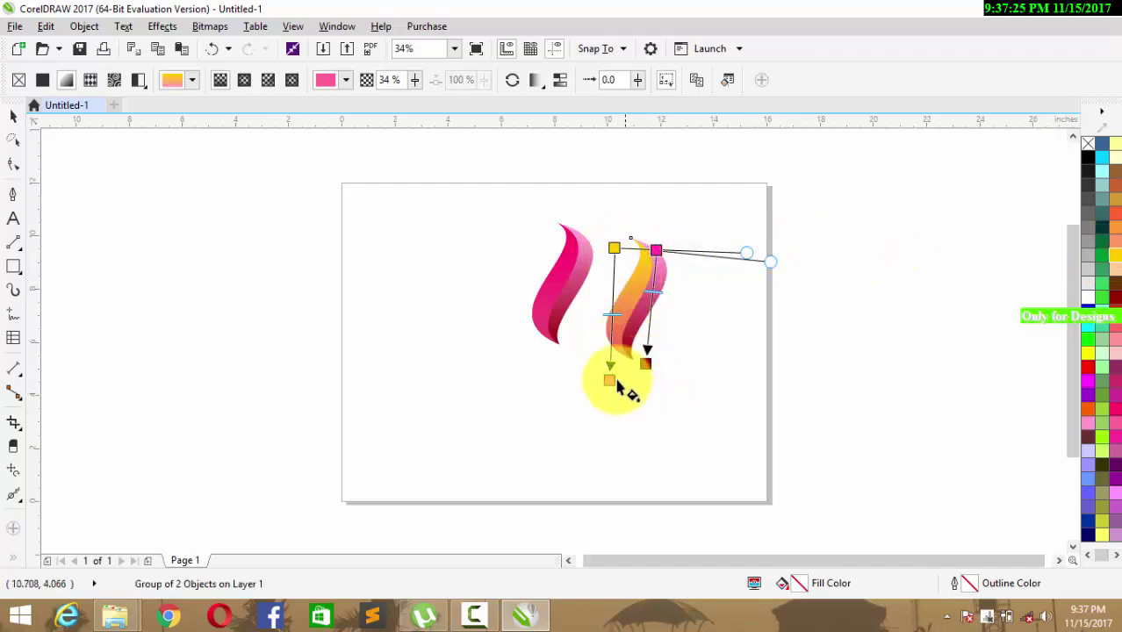
{"action": "left_click", "coordinate": [611, 383]}
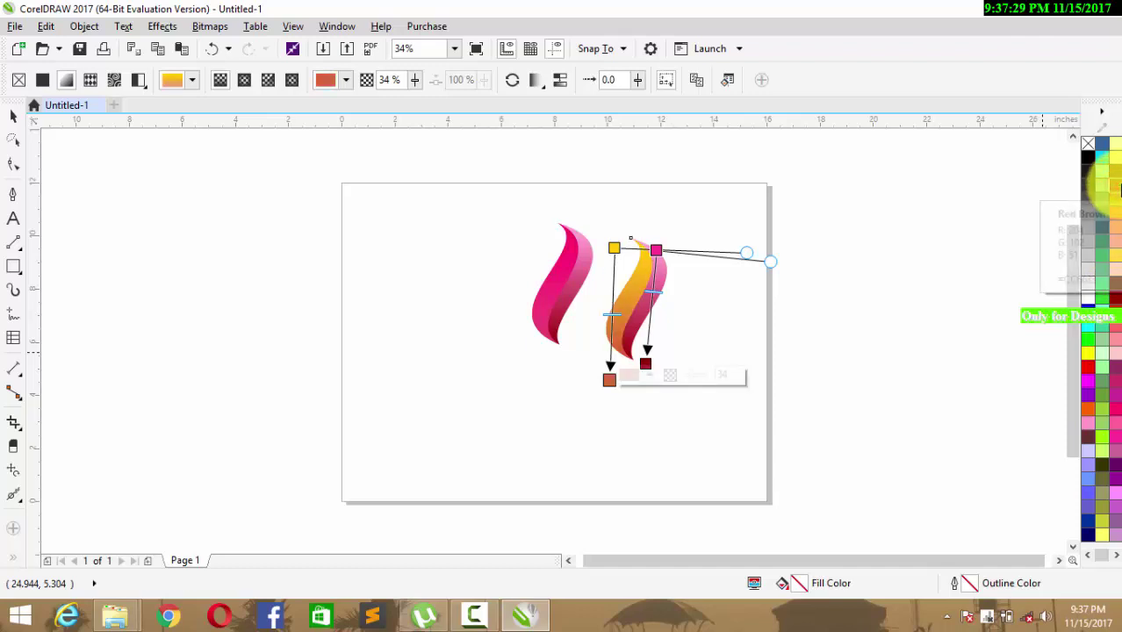
{"action": "left_click", "coordinate": [1091, 340]}
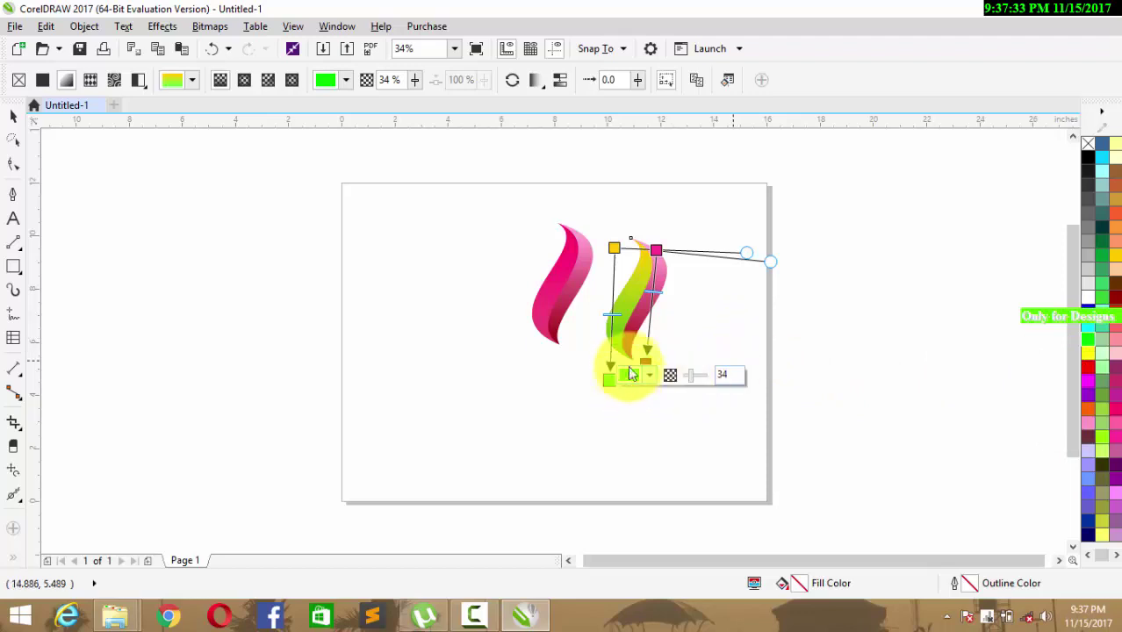
- Recolor the gradient on the duplicate leaf's right half with sky blue at the upper end and dark blue at the lower end
{"action": "left_click", "coordinate": [656, 251]}
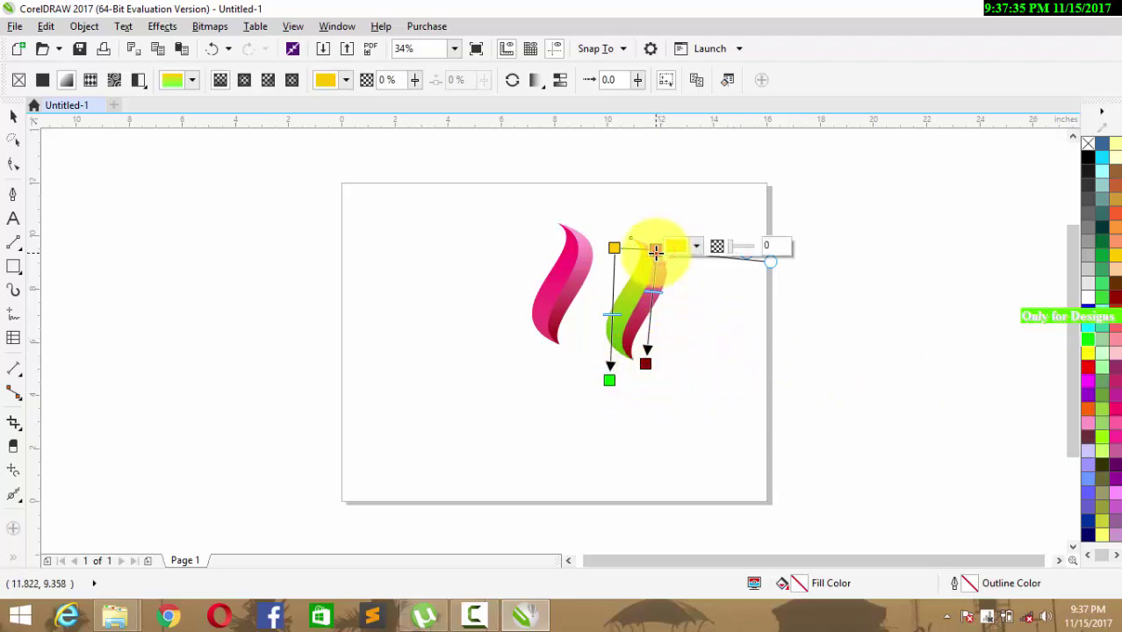
{"action": "left_click", "coordinate": [689, 278]}
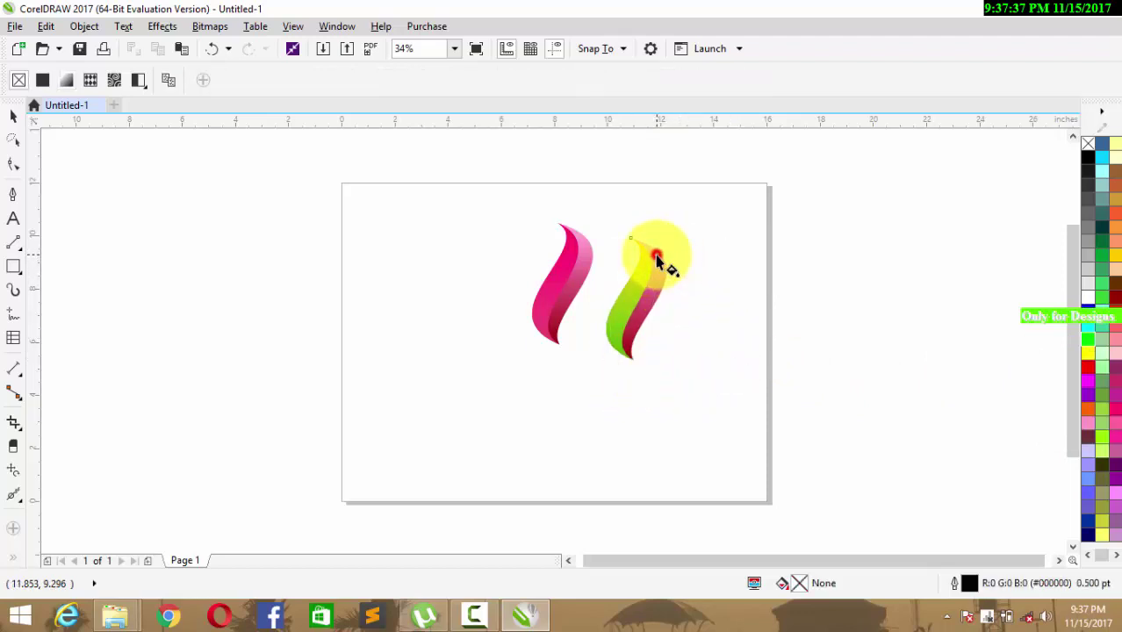
{"action": "left_click", "coordinate": [661, 253]}
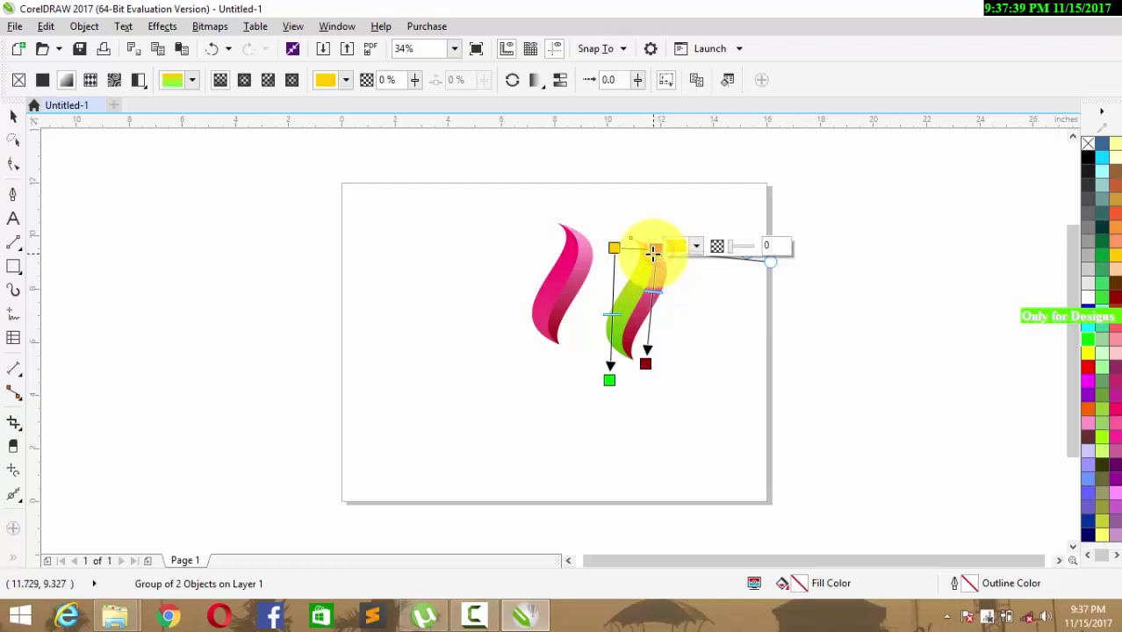
{"action": "left_click_drag", "start_coordinate": [653, 253], "coordinate": [654, 366]}
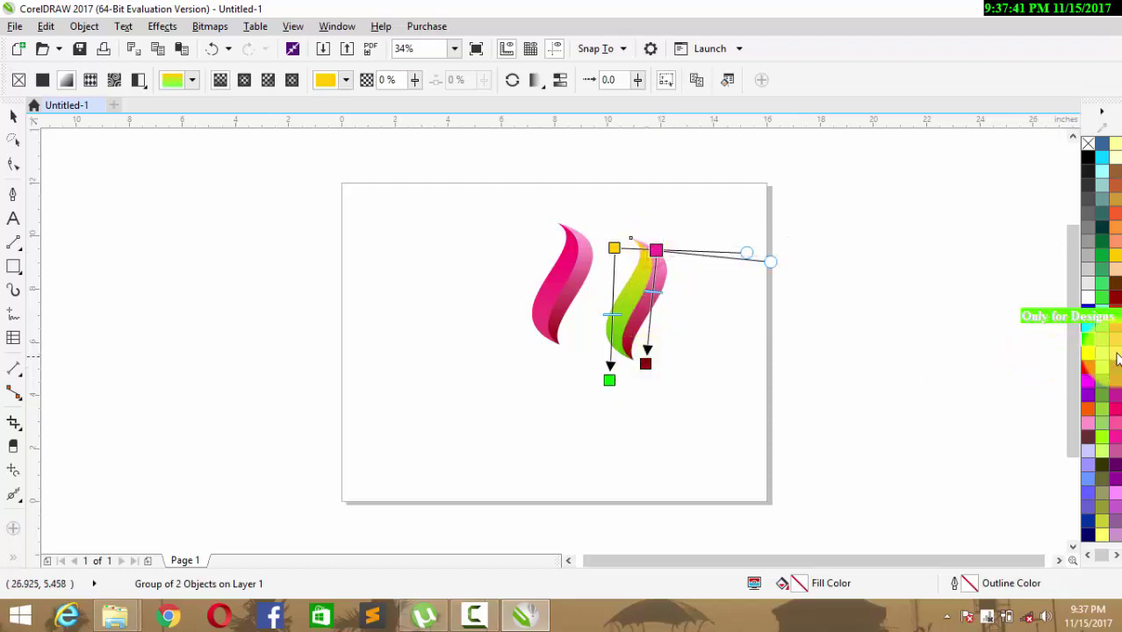
{"action": "left_click_drag", "start_coordinate": [1097, 333], "coordinate": [660, 254]}
{"action": "left_click_drag", "start_coordinate": [1084, 268], "coordinate": [646, 362]}
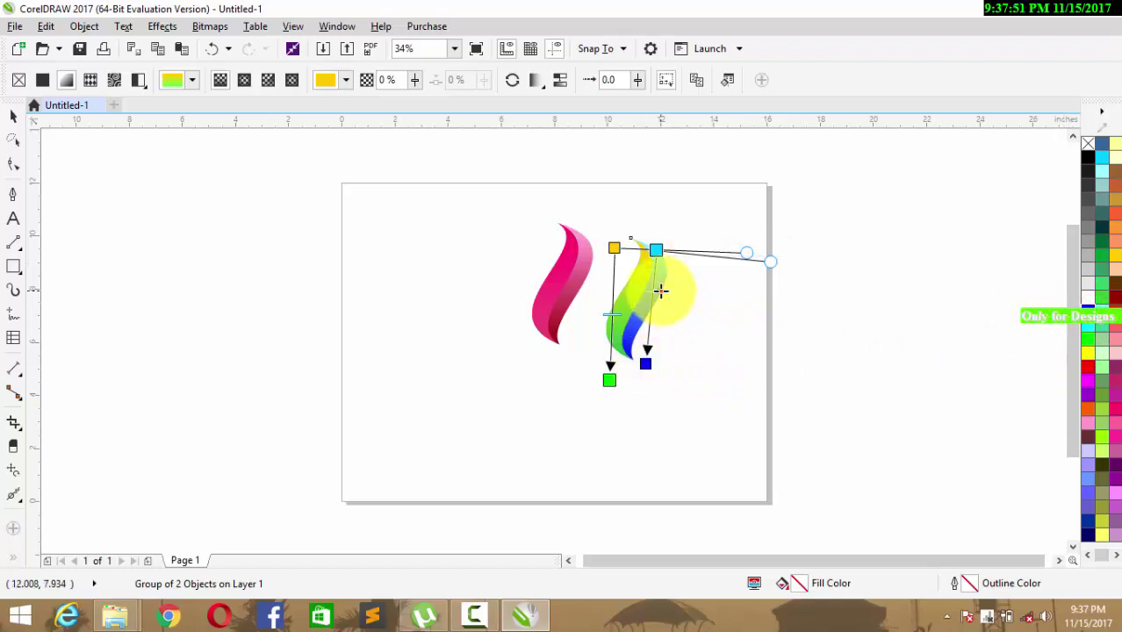
{"action": "left_click", "coordinate": [13, 115]}
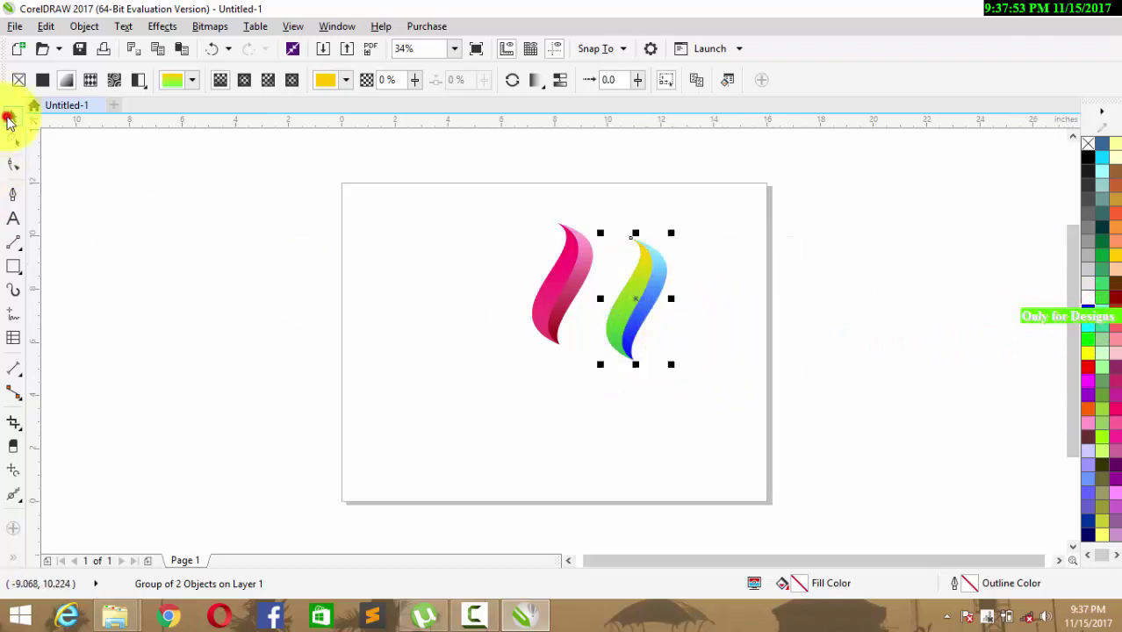
- Paste another copy of the leaf and move it up and to the left on the page
{"action": "left_click", "coordinate": [533, 429]}
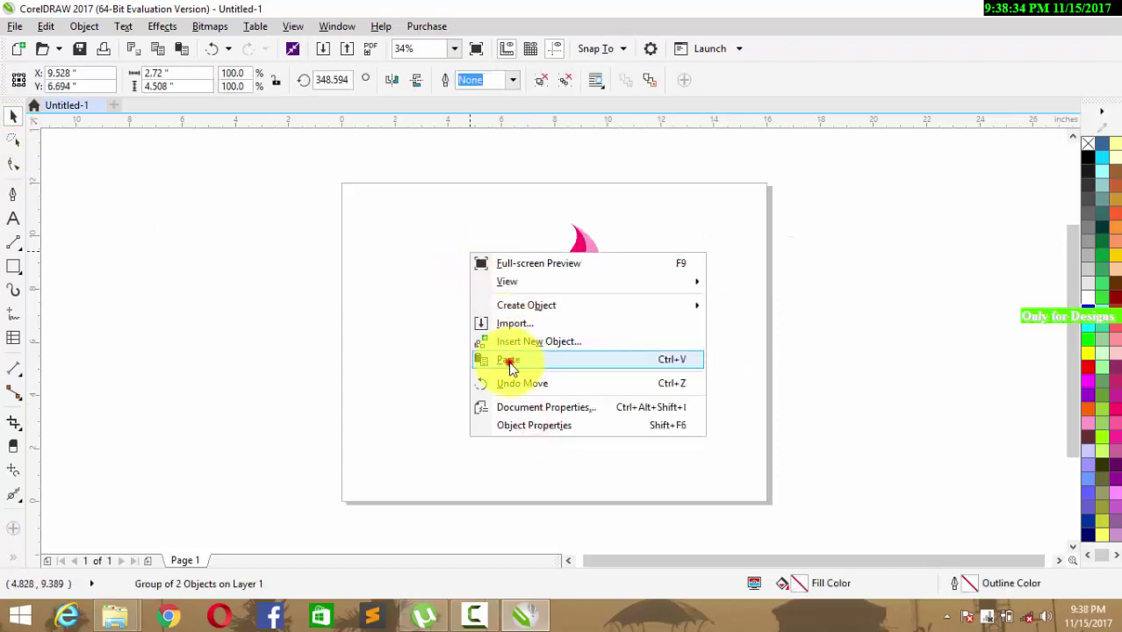
{"action": "left_click", "coordinate": [508, 362]}
{"action": "left_click_drag", "start_coordinate": [589, 330], "coordinate": [522, 259]}
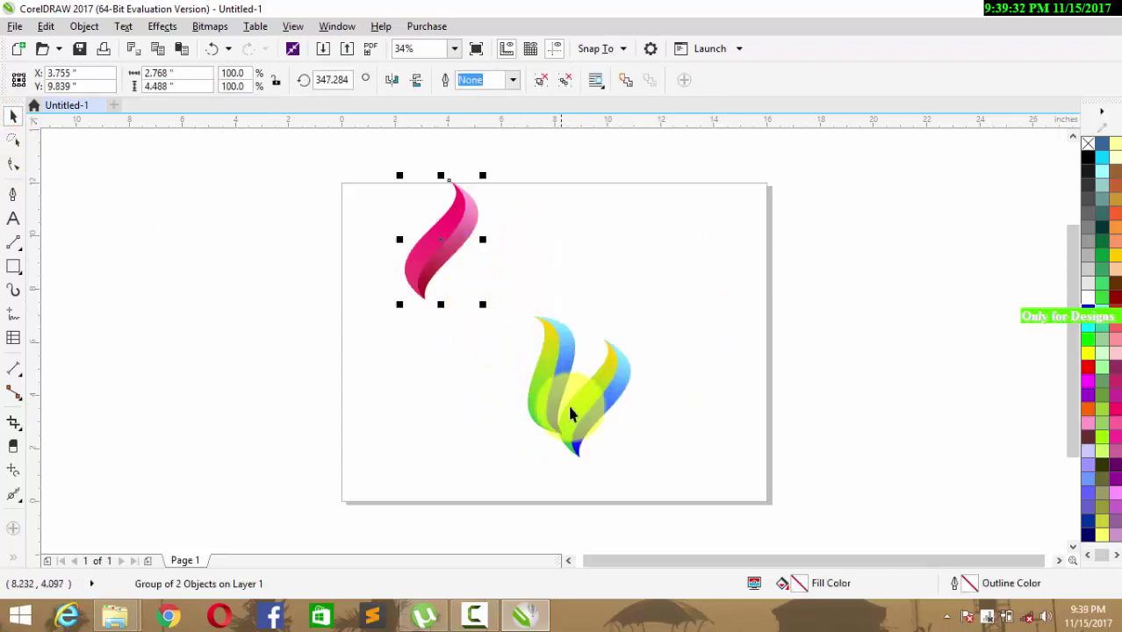
- Nudge the left green-and-blue leaf down and to the right so its base fits against the other green-and-blue leaf
{"action": "left_click", "coordinate": [542, 416]}
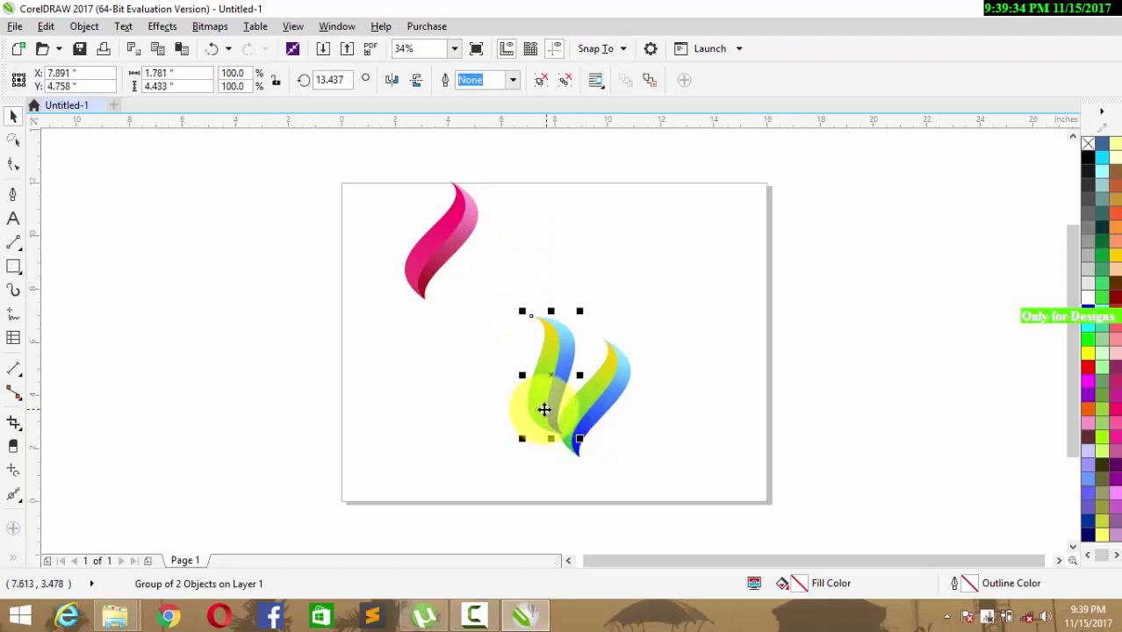
{"action": "left_click_drag", "start_coordinate": [544, 409], "coordinate": [544, 413]}
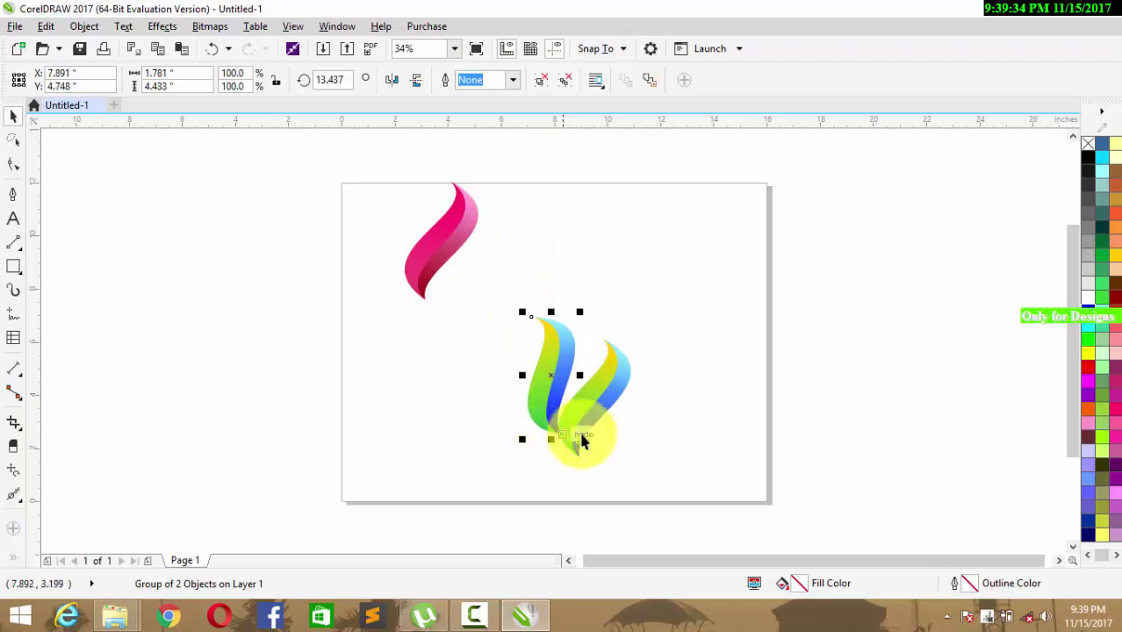
{"action": "left_click", "coordinate": [658, 406]}
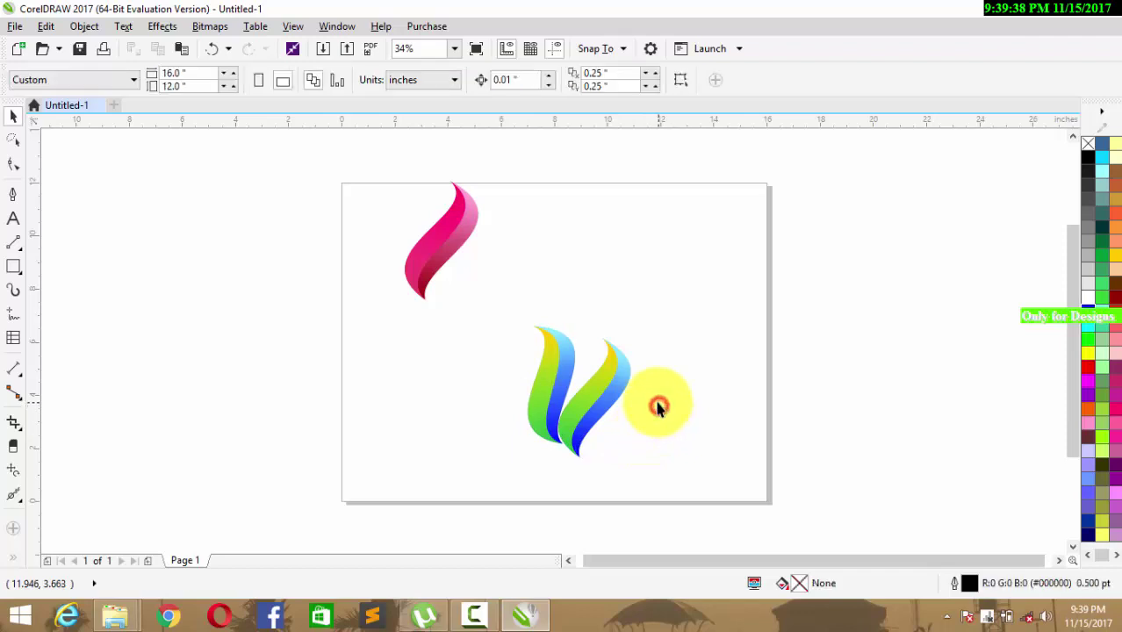
{"action": "left_click", "coordinate": [544, 426]}
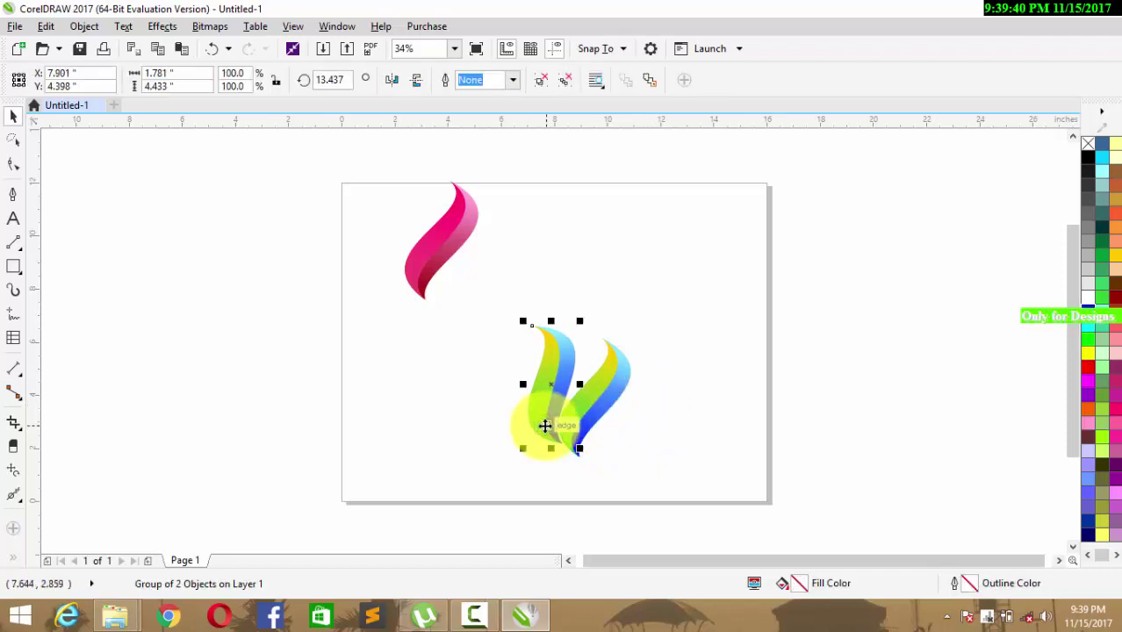
{"action": "left_click", "coordinate": [666, 426]}
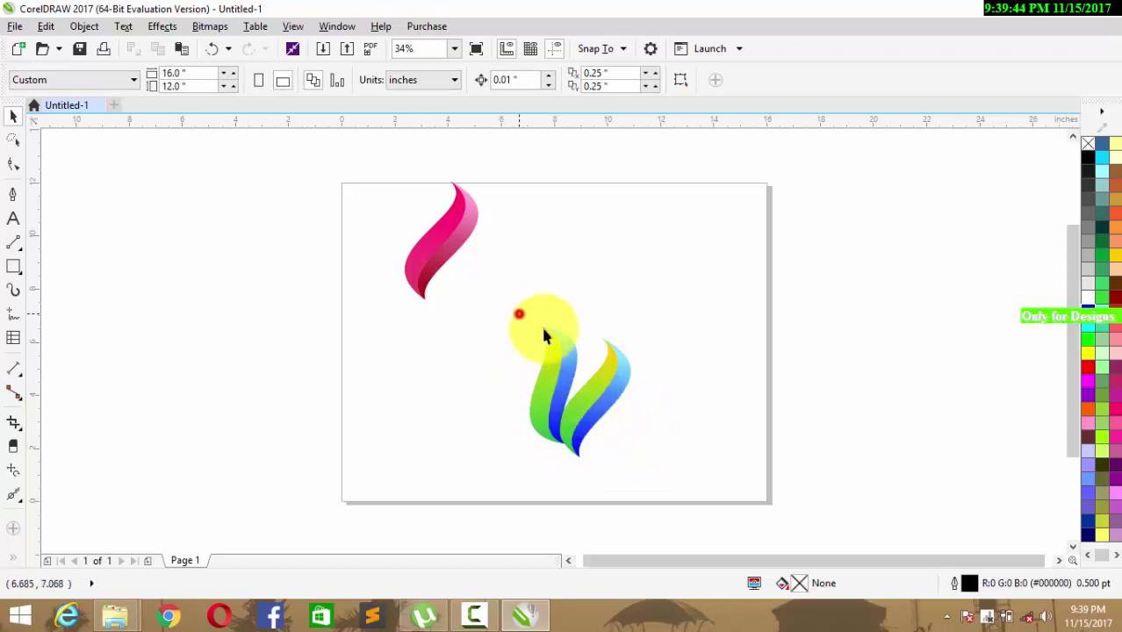
- Select both green-and-blue leaves and move them together into the upper middle of the page
{"action": "left_click_drag", "start_coordinate": [646, 473], "coordinate": [643, 470]}
{"action": "left_click_drag", "start_coordinate": [589, 414], "coordinate": [588, 332]}
{"action": "left_click", "coordinate": [640, 368]}
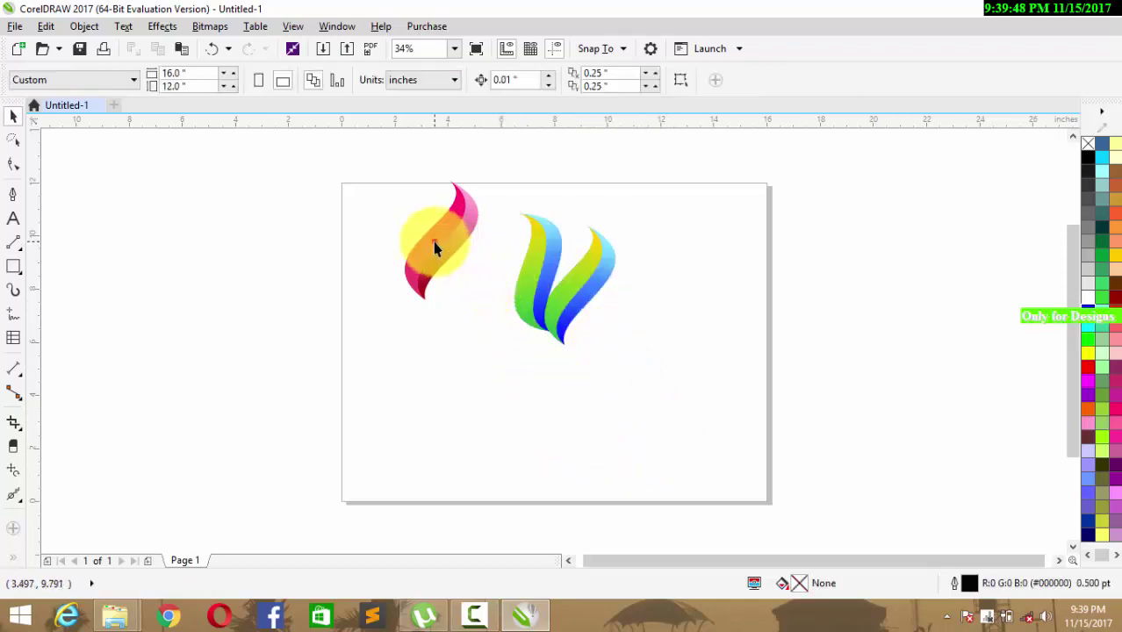
- Move the pink leaf to the right side of the green-and-blue pair and mirror it both vertically and horizontally
{"action": "left_click", "coordinate": [436, 245]}
{"action": "left_click_drag", "start_coordinate": [442, 263], "coordinate": [618, 327]}
{"action": "left_click", "coordinate": [418, 81]}
{"action": "left_click", "coordinate": [392, 80]}
{"action": "left_click", "coordinate": [618, 327]}
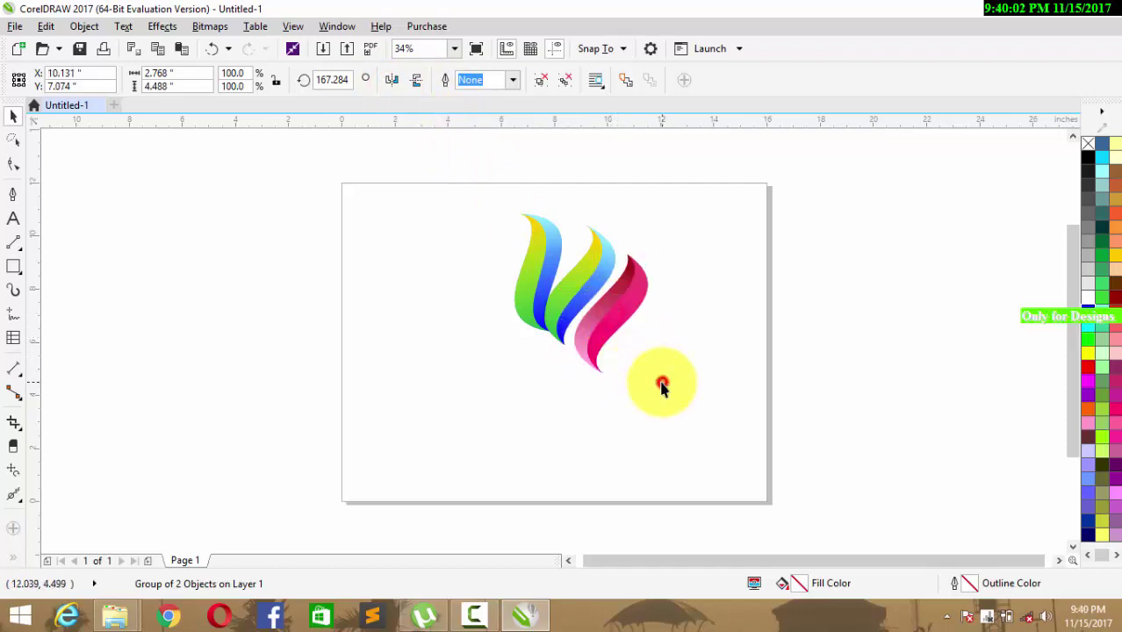
{"action": "left_click", "coordinate": [662, 387]}
- Rotate the pink leaf clockwise to about 153.8 degrees and fit its base against the neighboring green-and-blue leaf
{"action": "left_click", "coordinate": [609, 320]}
{"action": "mouse_move", "coordinate": [608, 320]}
{"action": "left_mouse_down"}
{"action": "mouse_move", "coordinate": [611, 311]}
{"action": "mouse_move", "coordinate": [615, 328]}
{"action": "mouse_move", "coordinate": [616, 317]}
{"action": "left_mouse_up"}
{"action": "mouse_move", "coordinate": [646, 376]}
{"action": "left_mouse_down"}
{"action": "mouse_move", "coordinate": [655, 384]}
{"action": "mouse_move", "coordinate": [631, 390]}
{"action": "left_mouse_up"}
{"action": "left_click", "coordinate": [671, 364]}
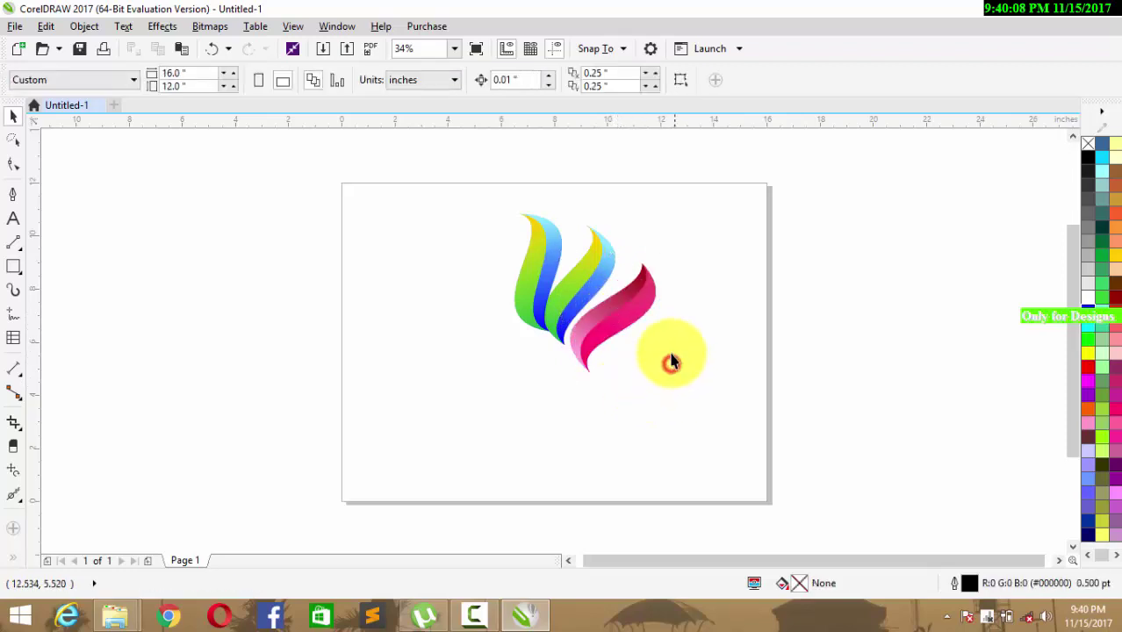
{"action": "left_click_drag", "start_coordinate": [581, 359], "coordinate": [579, 350]}
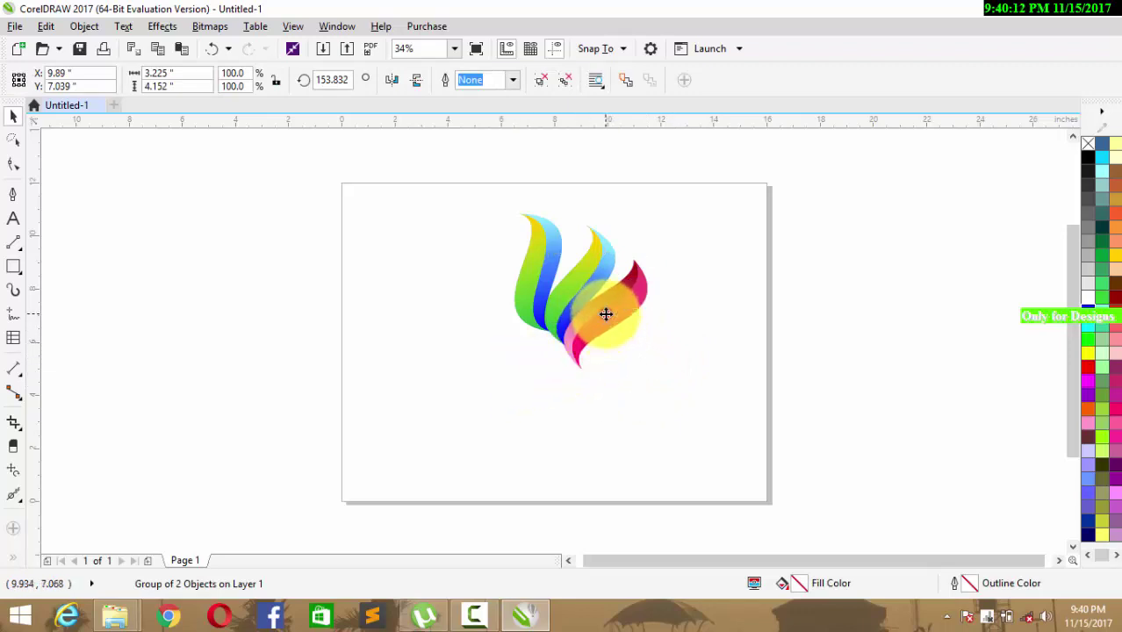
- Rotate the pink leaf clockwise to about 148.5 degrees
{"action": "left_click", "coordinate": [606, 313]}
{"action": "left_click_drag", "start_coordinate": [646, 376], "coordinate": [605, 361]}
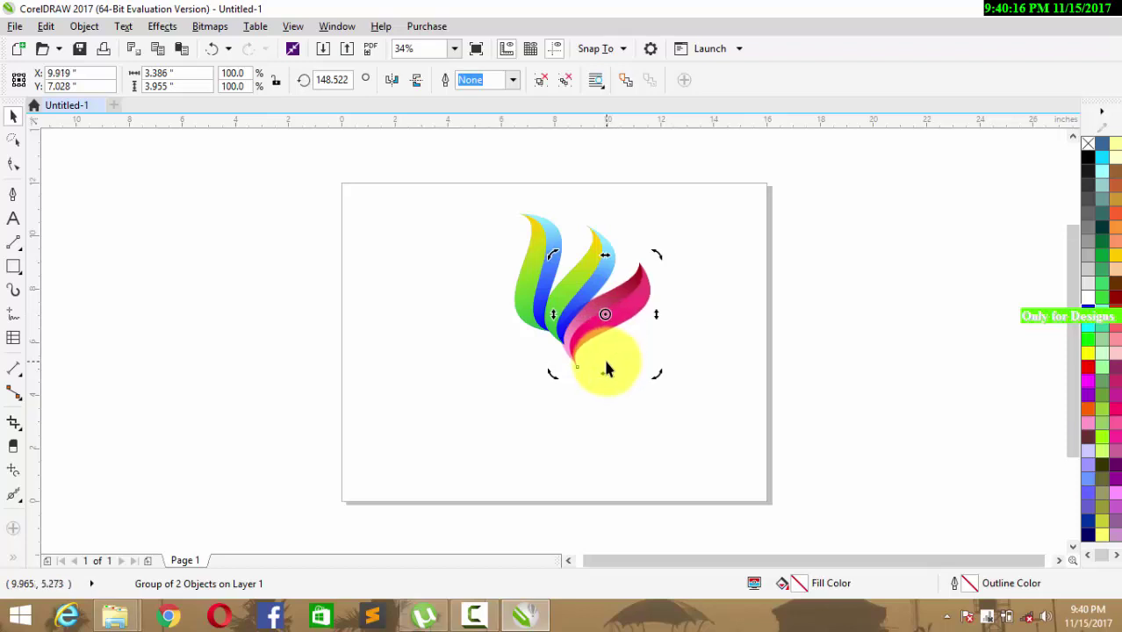
{"action": "left_click", "coordinate": [634, 403]}
- Nudge the pink leaf slightly right and down so its base fits beside the neighboring green-and-blue leaf
{"action": "left_click", "coordinate": [591, 309]}
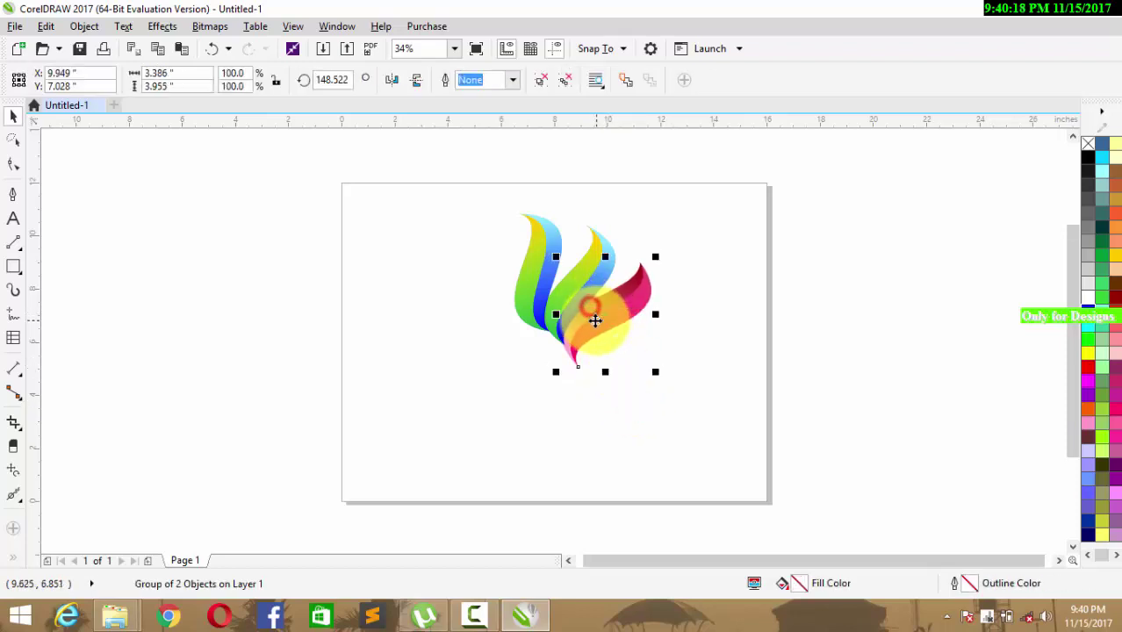
{"action": "left_click_drag", "start_coordinate": [595, 321], "coordinate": [595, 359]}
{"action": "left_click", "coordinate": [634, 369]}
{"action": "left_click", "coordinate": [591, 328]}
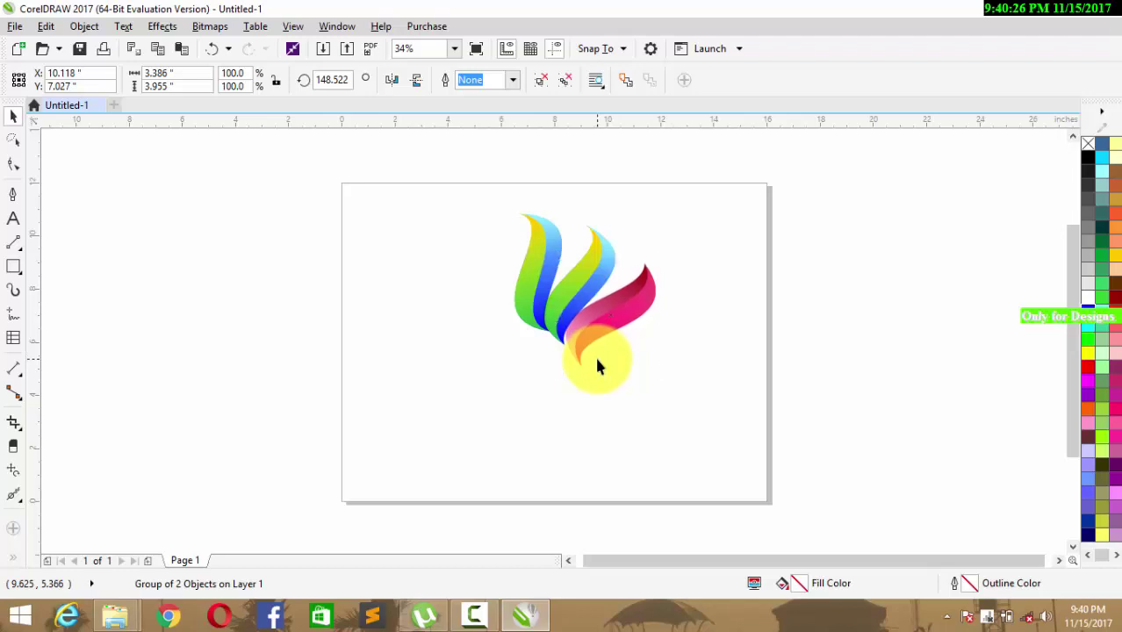
{"action": "left_click_drag", "start_coordinate": [597, 366], "coordinate": [568, 379]}
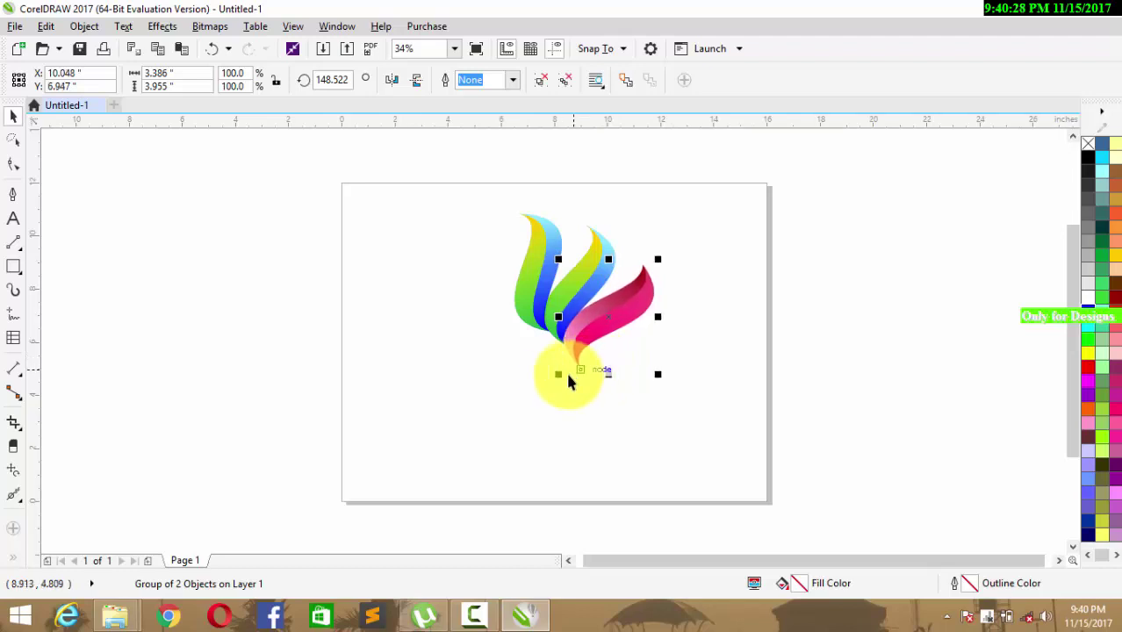
{"action": "left_click", "coordinate": [498, 387]}
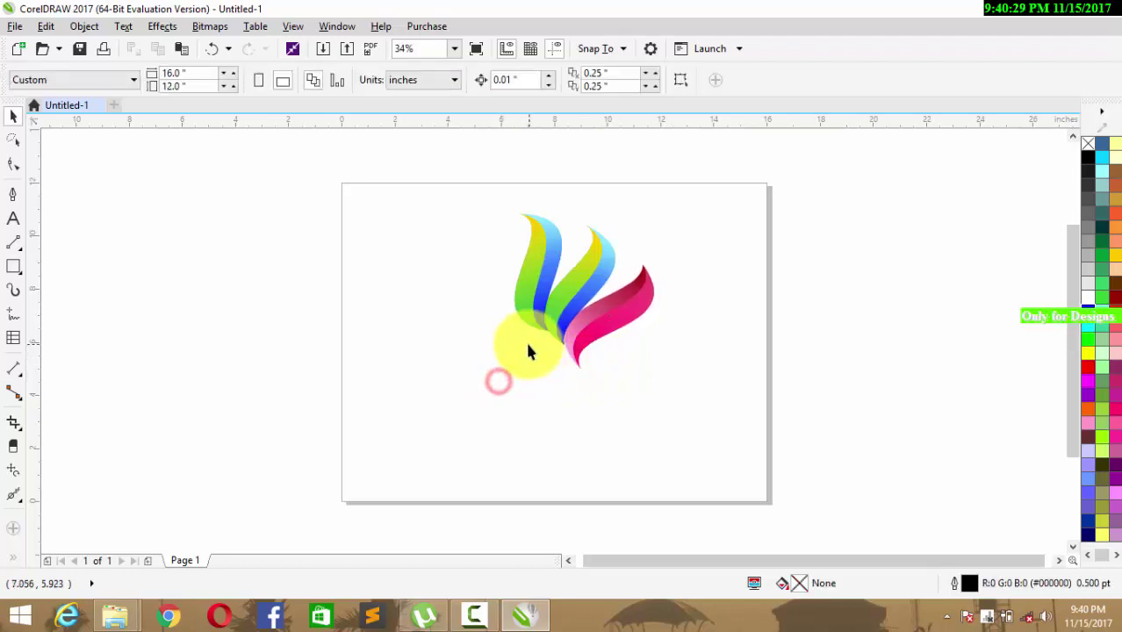
{"action": "left_click", "coordinate": [475, 615]}
{"action": "left_click", "coordinate": [1028, 547]}
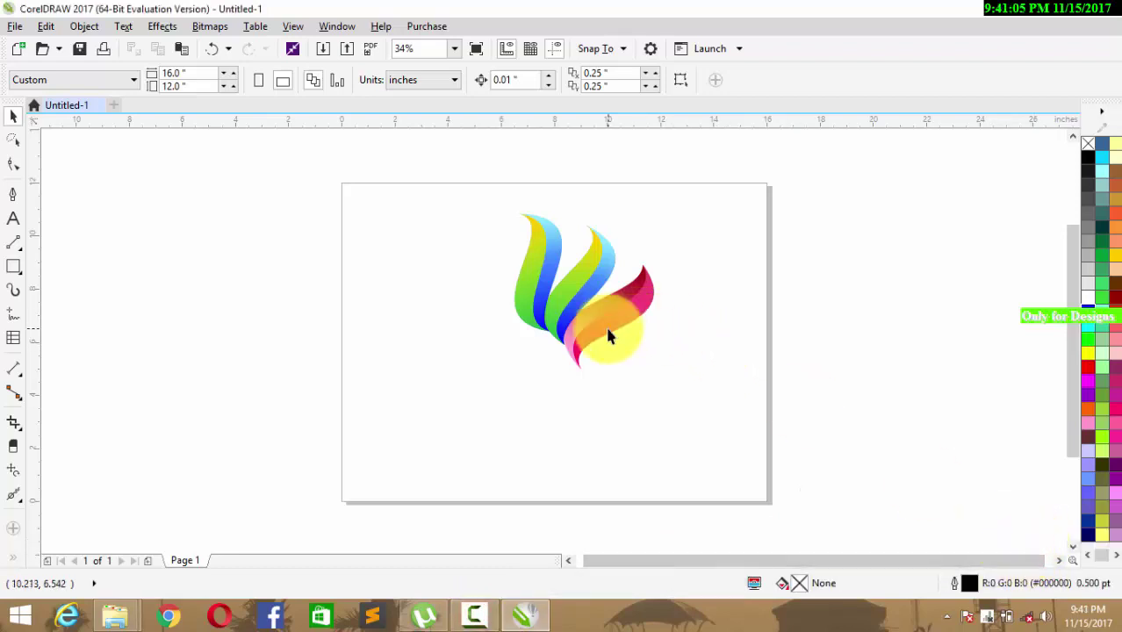
- Group the two green-and-blue leaves and shift them slightly down and right so they meet the pink leaf
{"action": "left_click", "coordinate": [605, 328]}
{"action": "left_click_drag", "start_coordinate": [605, 329], "coordinate": [592, 272]}
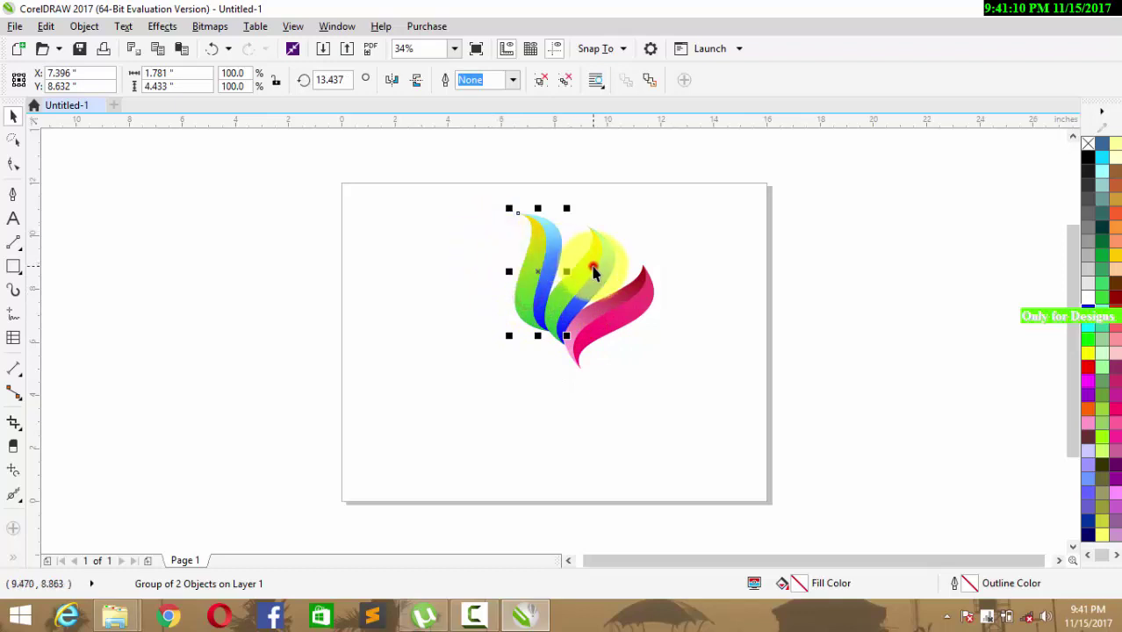
{"action": "left_click", "coordinate": [594, 267], "text": "shift"}
{"action": "key", "text": "ctrl+g"}
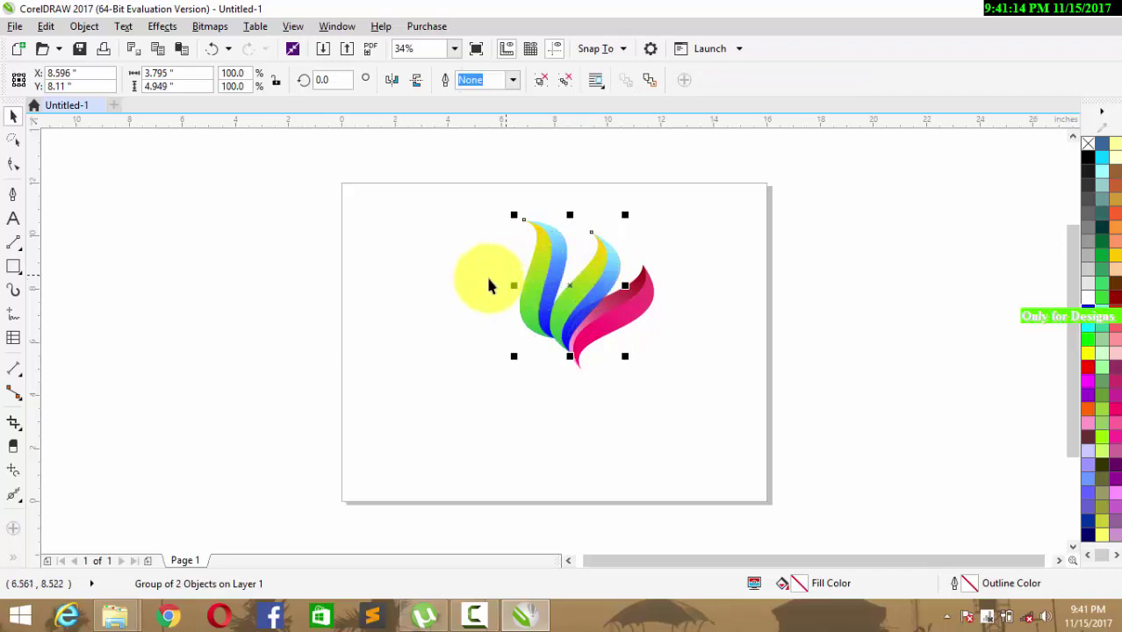
{"action": "left_click", "coordinate": [452, 291]}
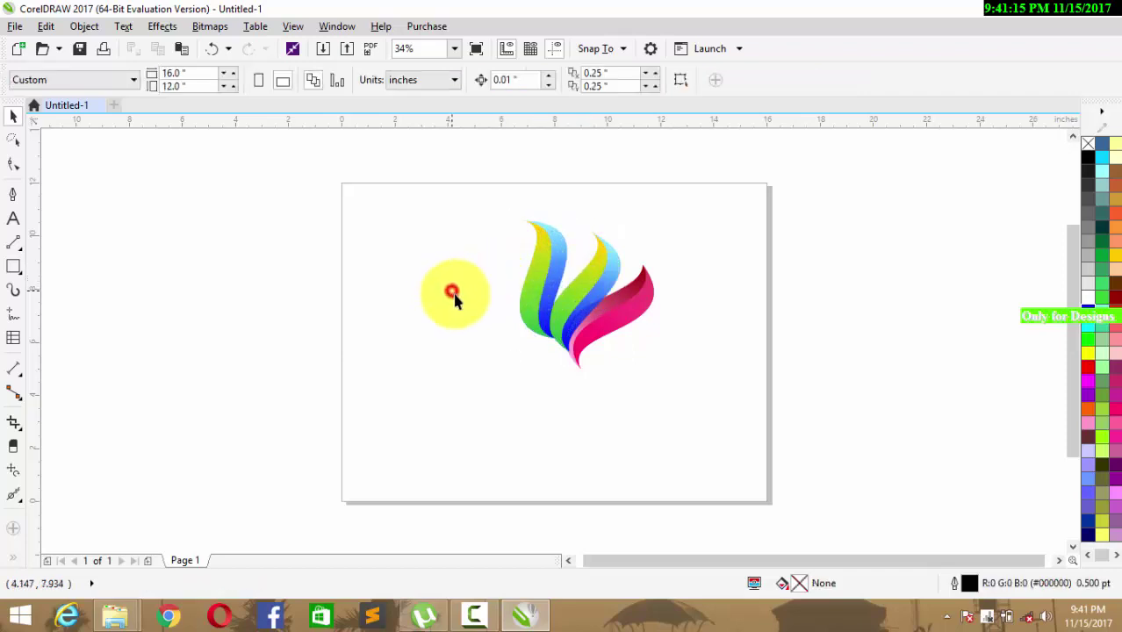
- Rotate the pink leaf to about 145.3 degrees and adjust its position against the base of the green-and-blue leaves
{"action": "left_click", "coordinate": [579, 367]}
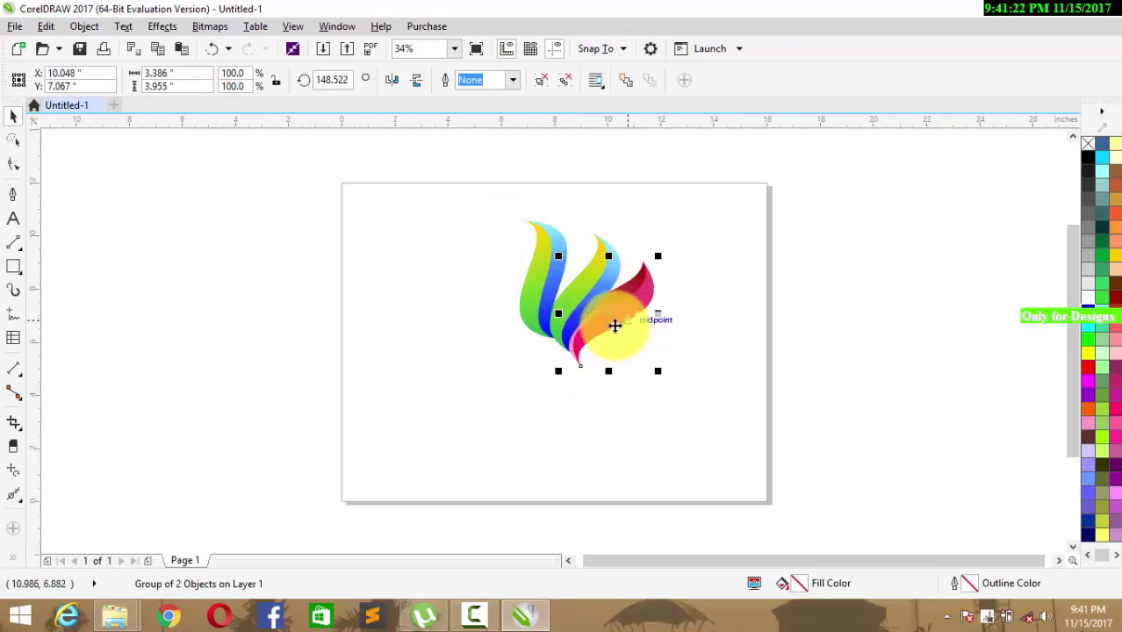
{"action": "left_click", "coordinate": [608, 314]}
{"action": "left_click_drag", "start_coordinate": [663, 370], "coordinate": [688, 429]}
{"action": "left_click", "coordinate": [687, 429]}
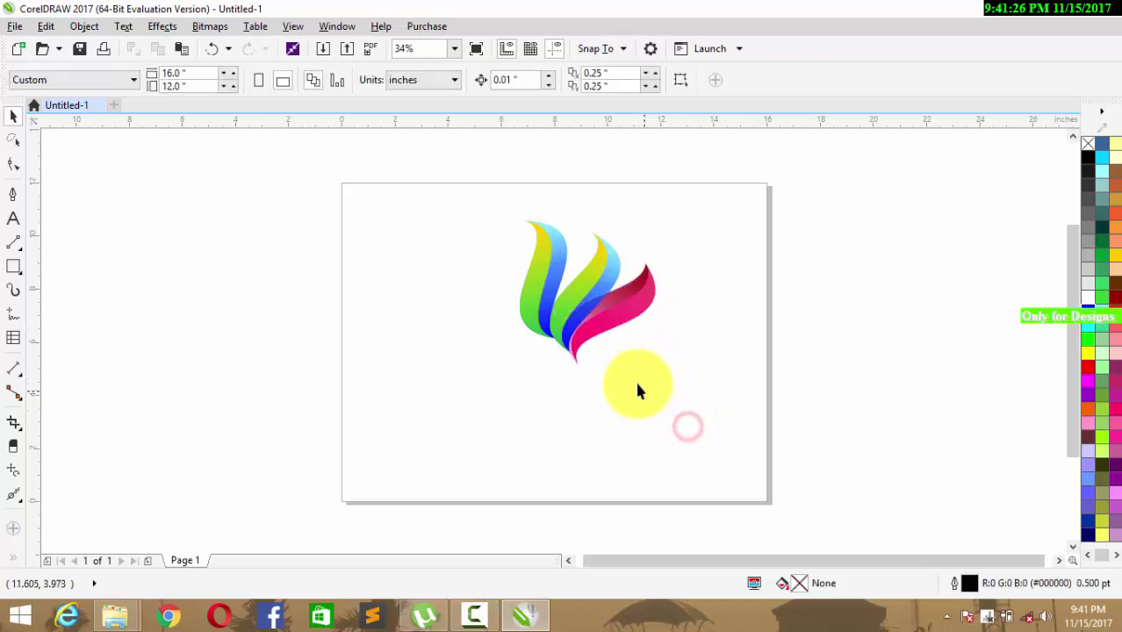
{"action": "left_click", "coordinate": [617, 325]}
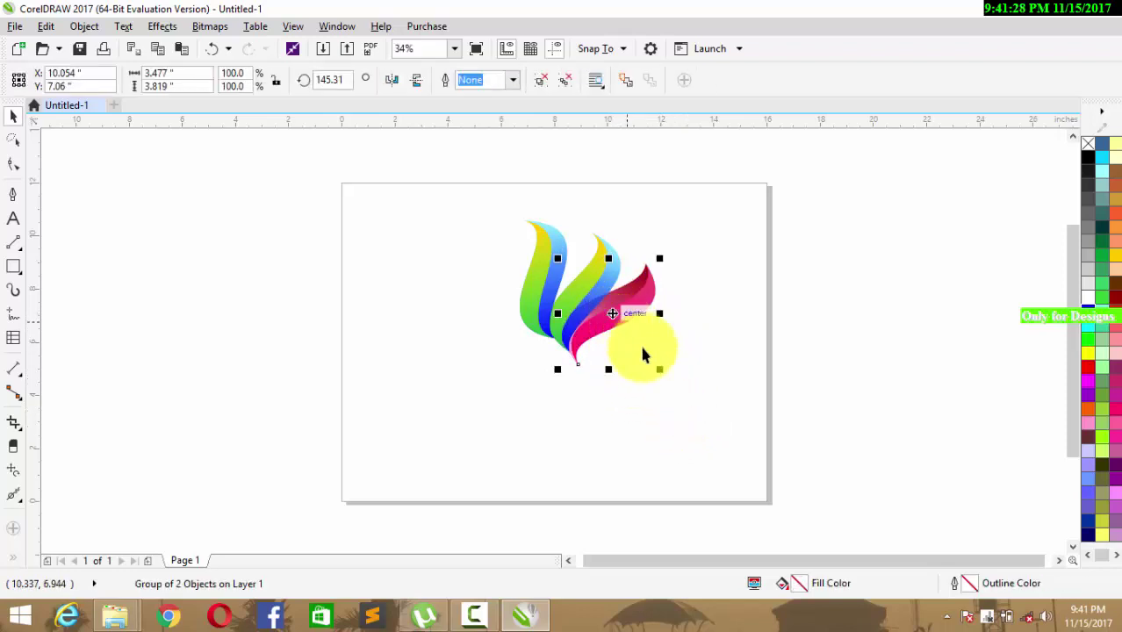
{"action": "left_click", "coordinate": [670, 402]}
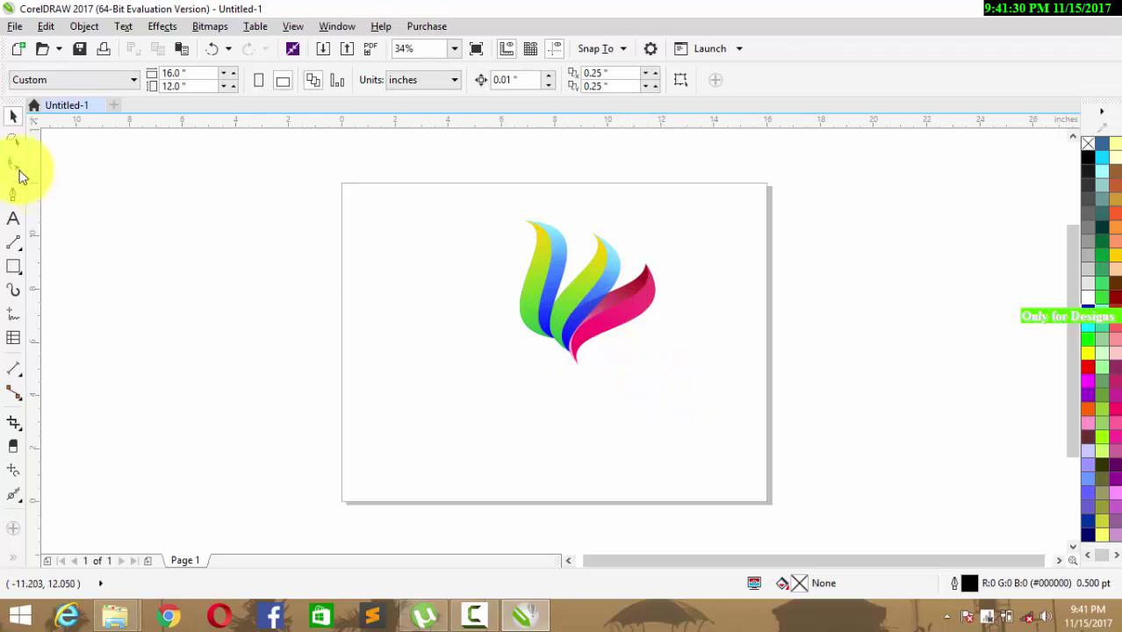
- Draw a circle about 2.1 inches across in the empty area left of the leaves
{"action": "left_click", "coordinate": [17, 267]}
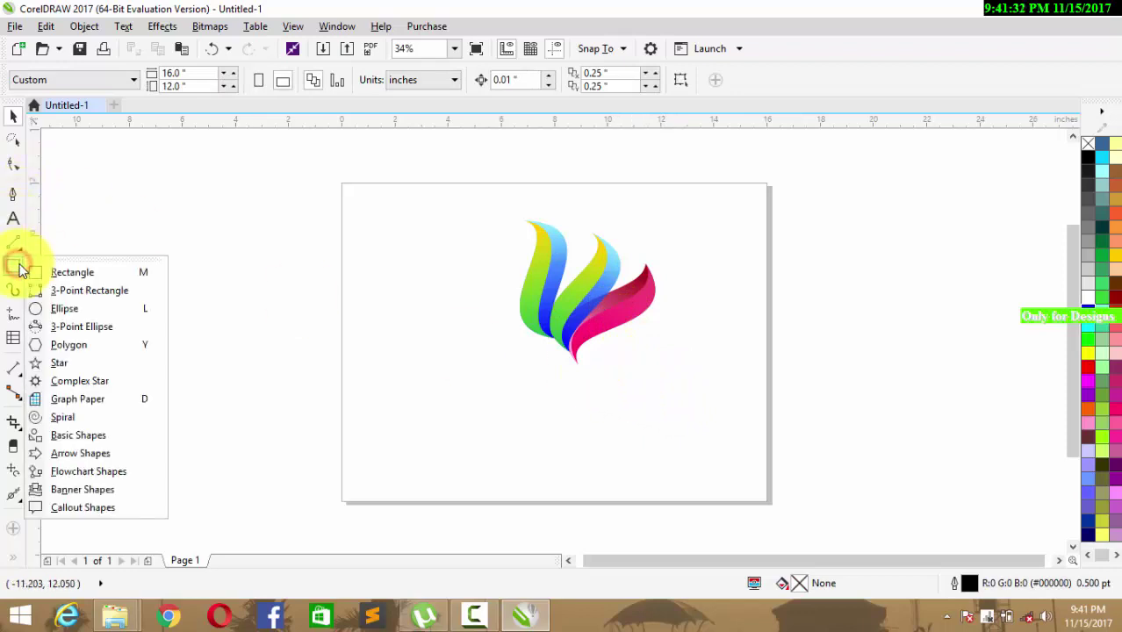
{"action": "left_click", "coordinate": [50, 305]}
{"action": "left_click_drag", "start_coordinate": [395, 315], "coordinate": [451, 373]}
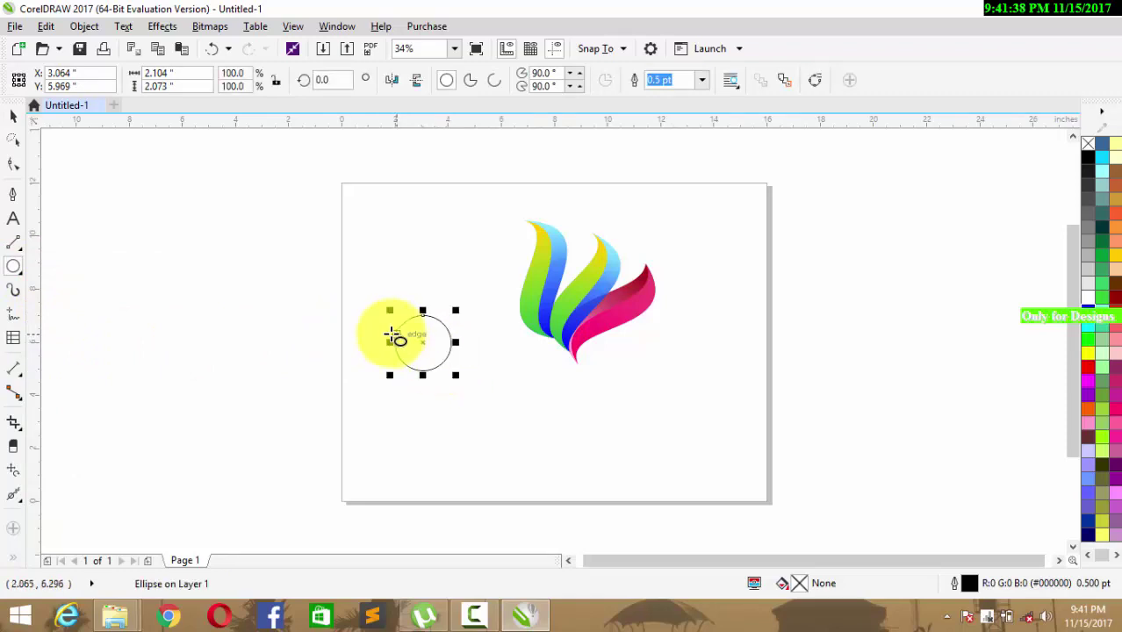
- Fill the circle with an elliptical yellow gradient that fades lighter outward and extends past the circle's edge
{"action": "left_click", "coordinate": [1093, 361]}
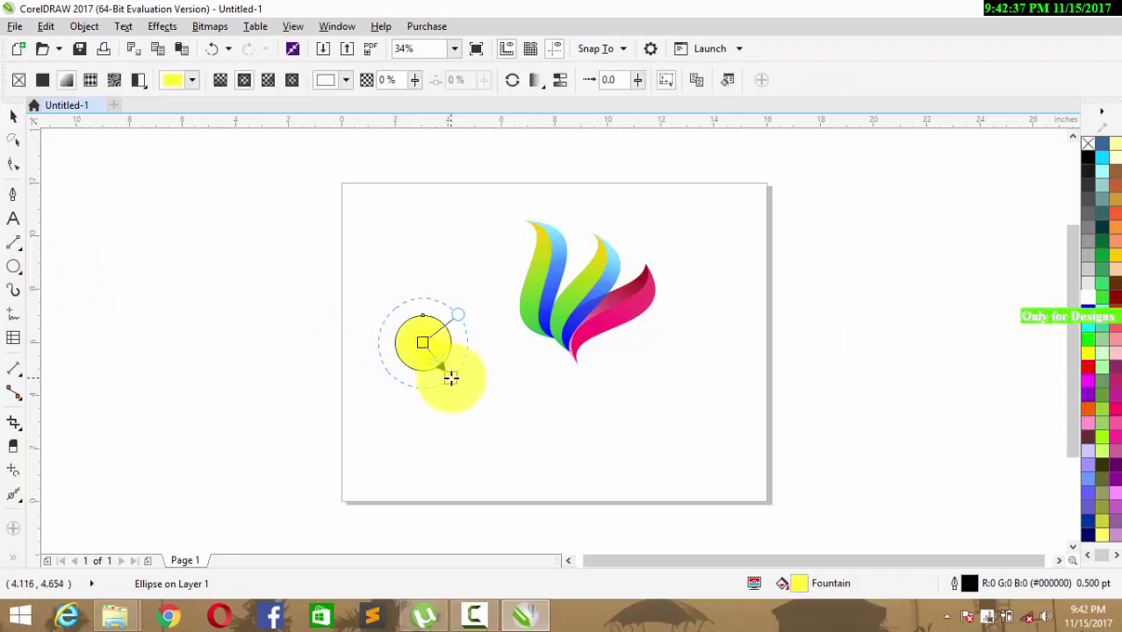
{"action": "left_click", "coordinate": [451, 377]}
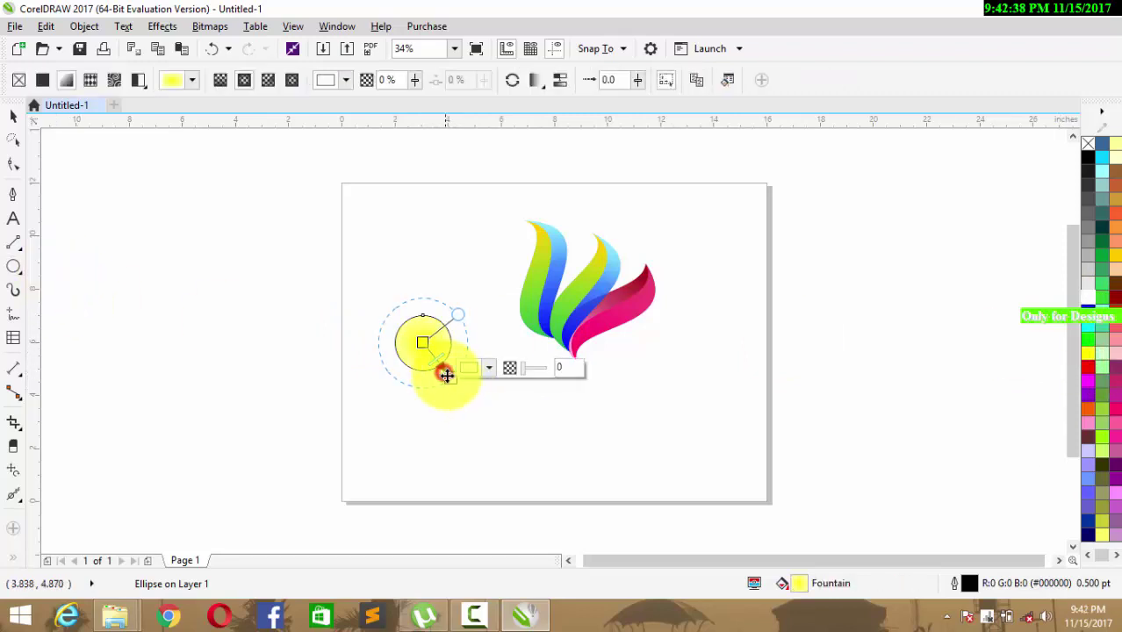
{"action": "left_click_drag", "start_coordinate": [447, 376], "coordinate": [450, 381]}
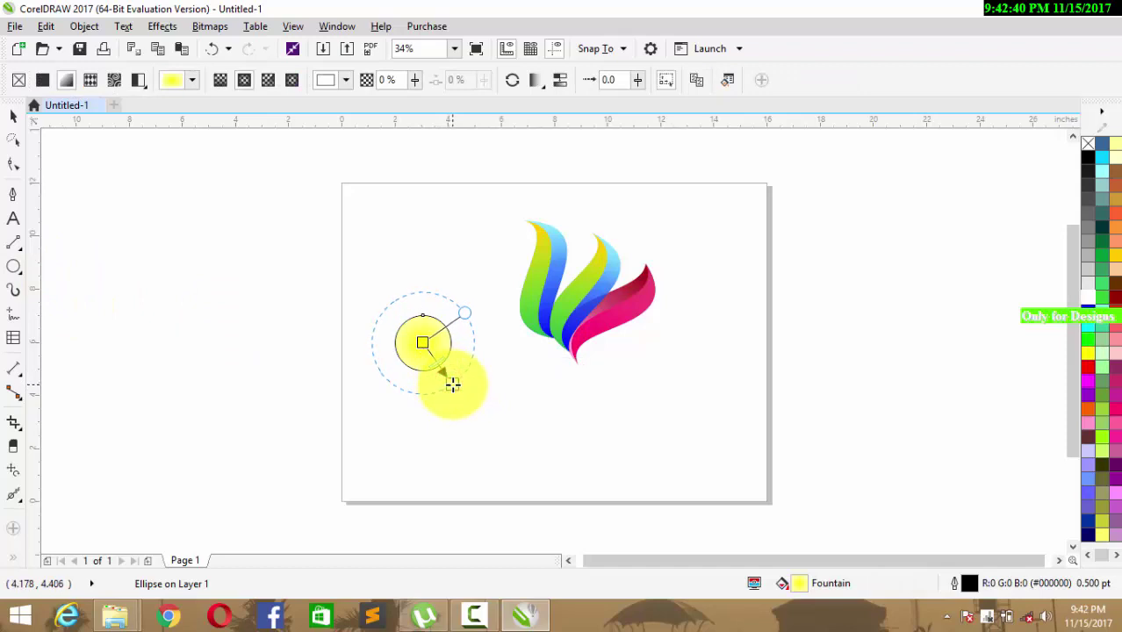
{"action": "left_click", "coordinate": [500, 403]}
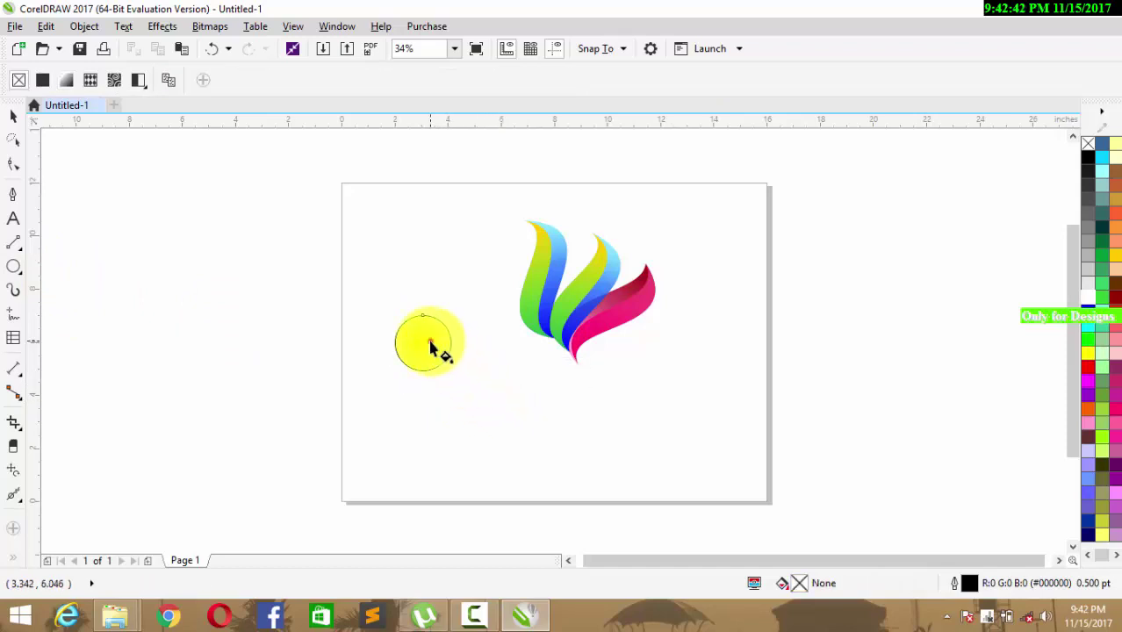
{"action": "left_click", "coordinate": [430, 342]}
- Remove the outline from the yellow circle
{"action": "left_click", "coordinate": [10, 120]}
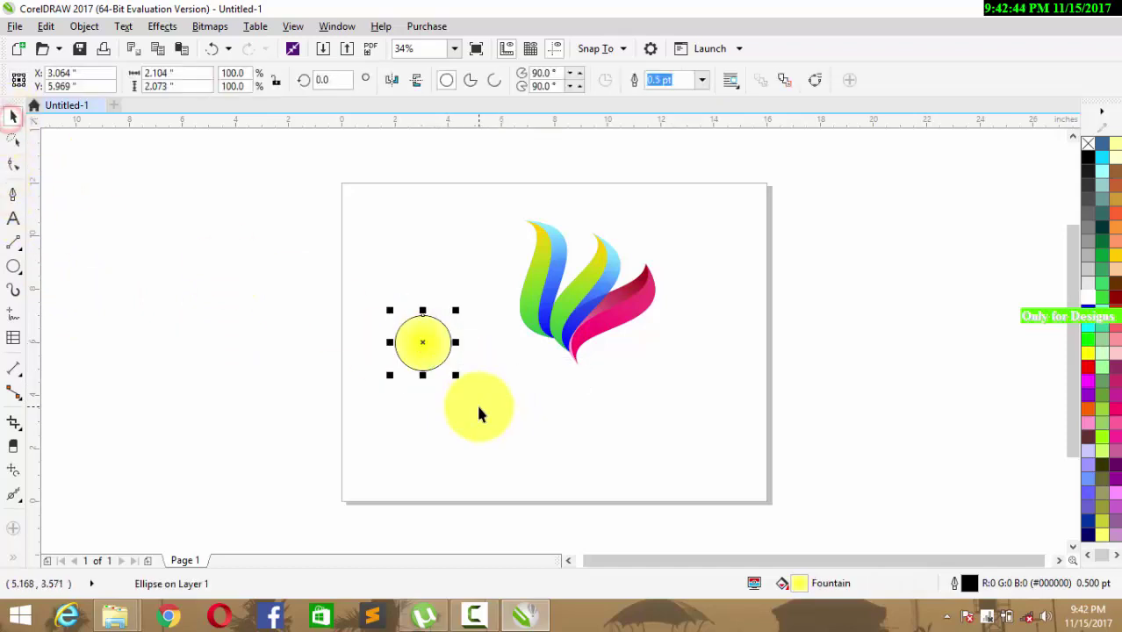
{"action": "right_click", "coordinate": [1088, 144]}
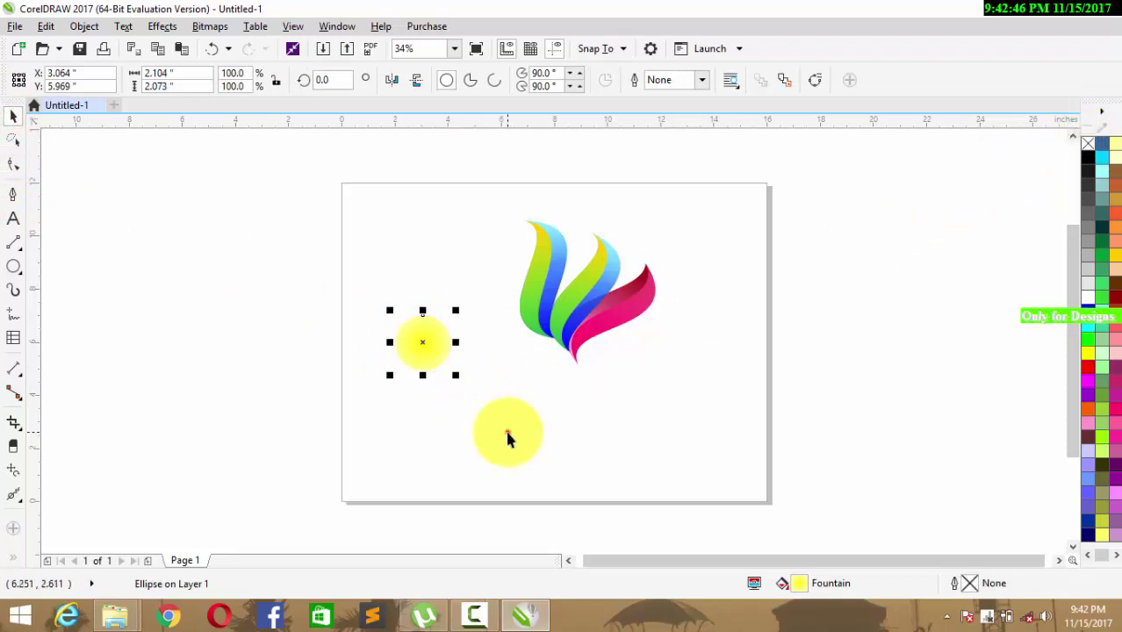
{"action": "left_click", "coordinate": [508, 431]}
- Move the yellow circle directly beneath the base of the left green-and-blue leaf
{"action": "left_click_drag", "start_coordinate": [426, 354], "coordinate": [545, 382]}
{"action": "left_click", "coordinate": [569, 444]}
{"action": "left_click", "coordinate": [540, 381]}
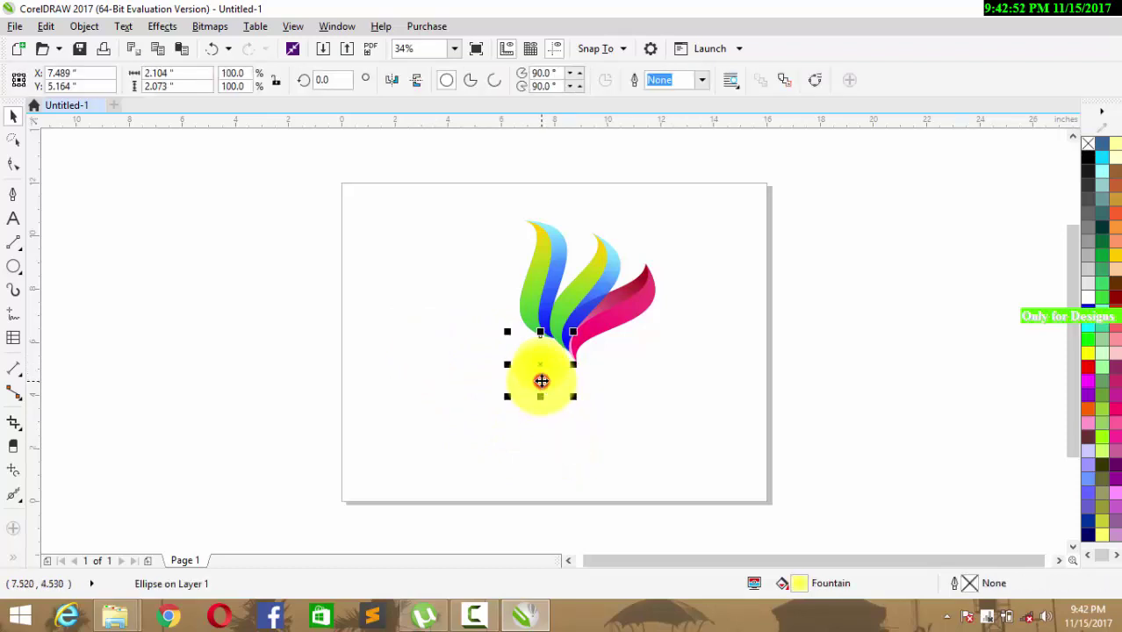
- Give the yellow circle a black outline with a width of 2.0 pt
{"action": "double_click", "coordinate": [965, 585]}
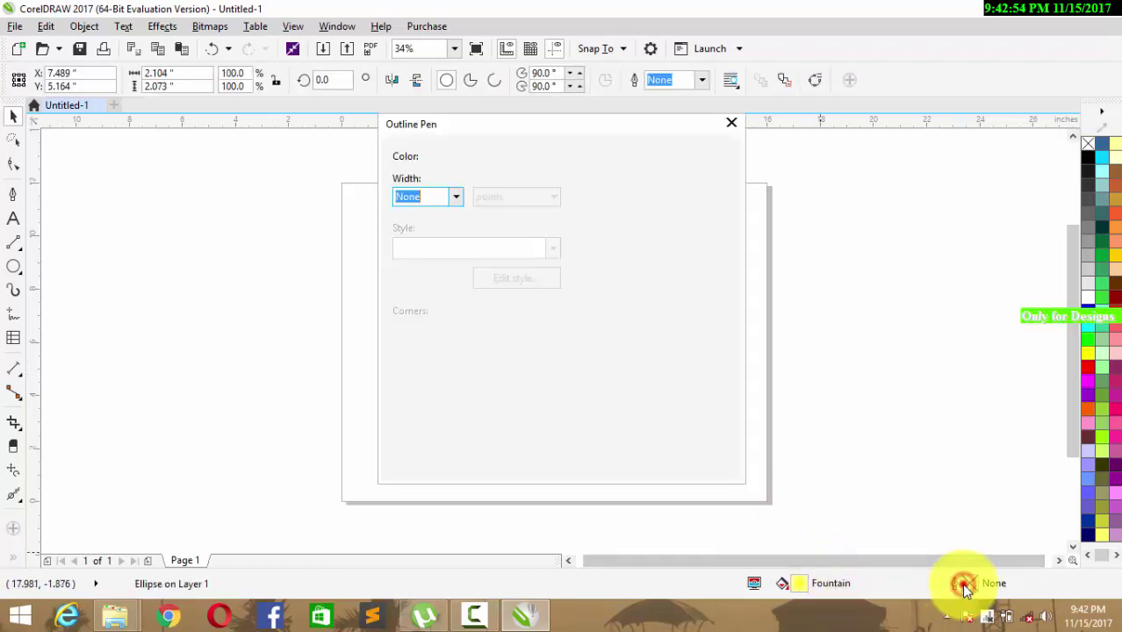
{"action": "left_click", "coordinate": [456, 197]}
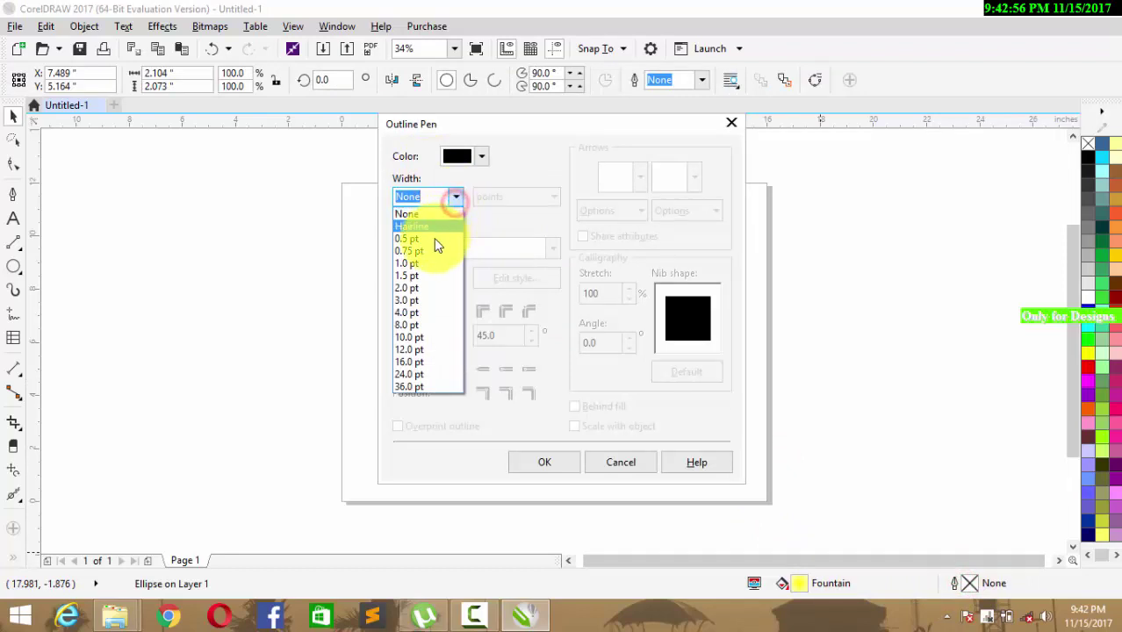
{"action": "left_click", "coordinate": [423, 288]}
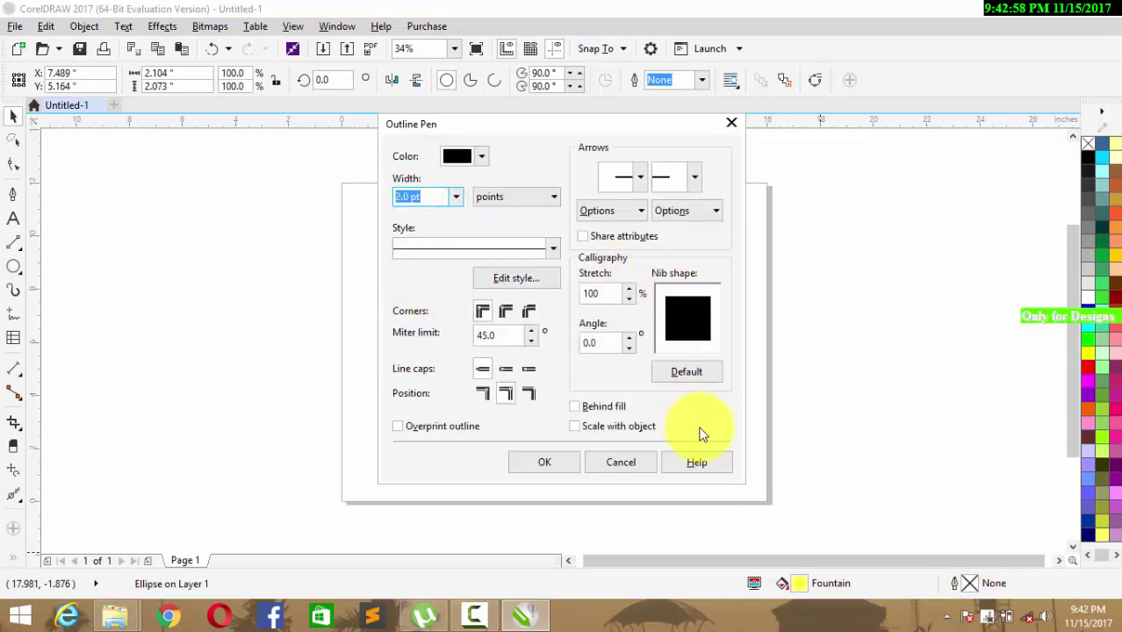
{"action": "left_click", "coordinate": [543, 462]}
{"action": "left_click", "coordinate": [669, 429]}
{"action": "left_click", "coordinate": [541, 372]}
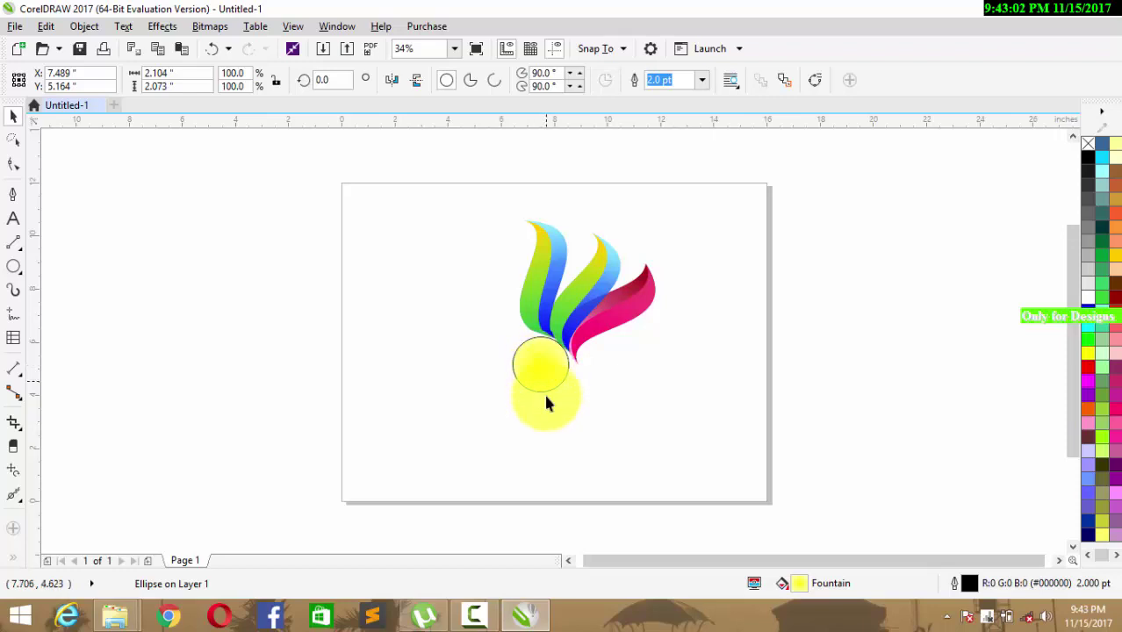
{"action": "left_click", "coordinate": [541, 372]}
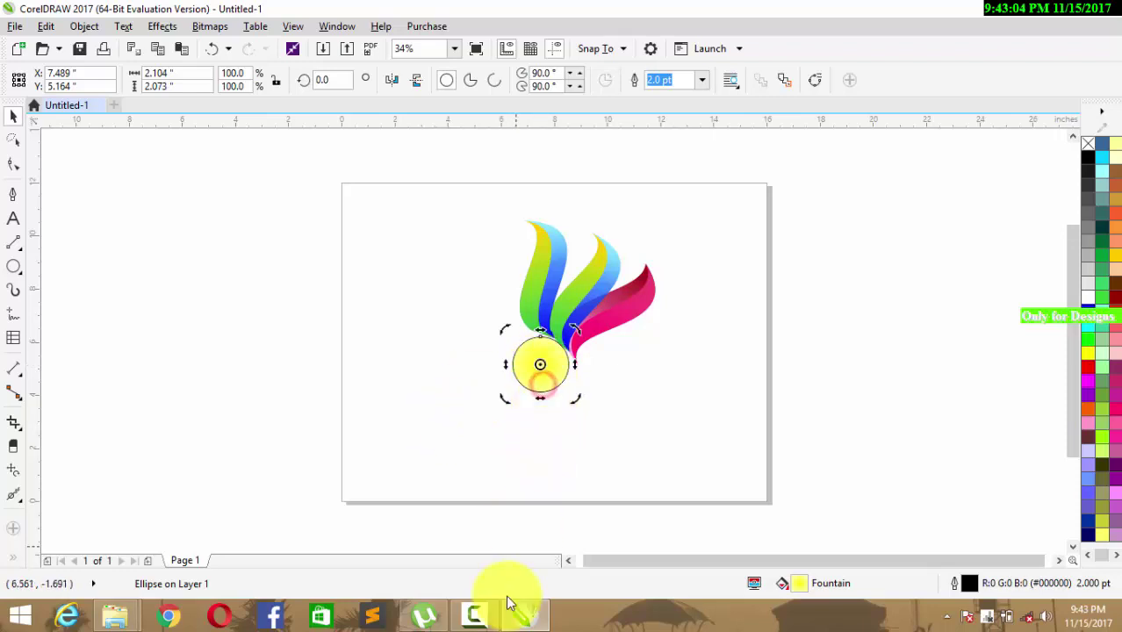
- Copy the pink leaf and paste a duplicate of it onto the page
{"action": "right_click", "coordinate": [628, 338]}
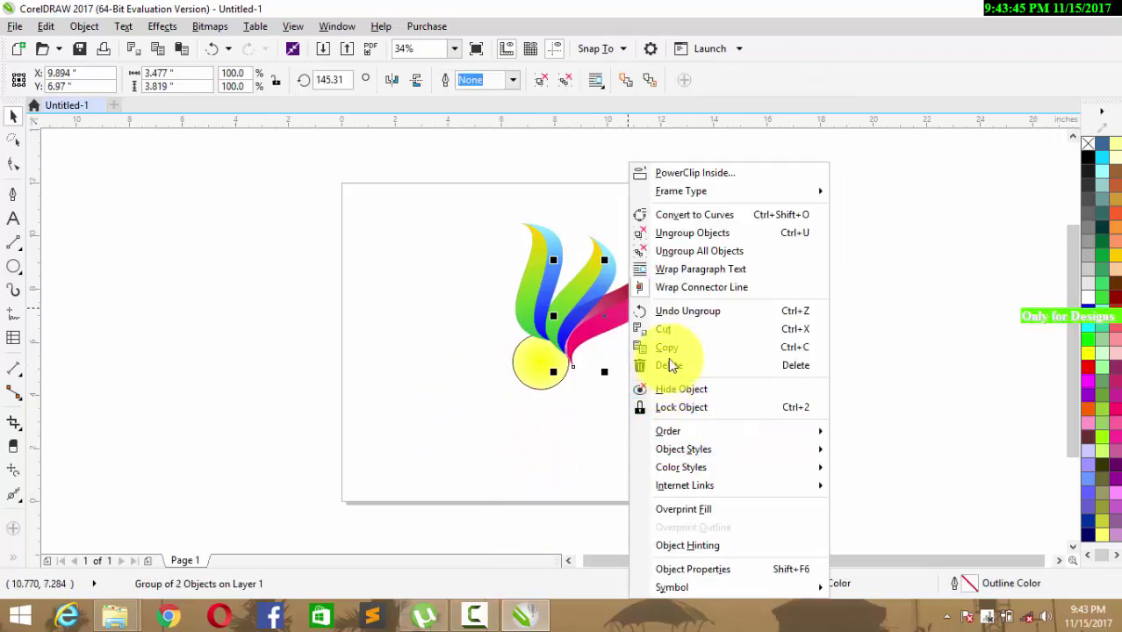
{"action": "left_click", "coordinate": [615, 342]}
{"action": "right_click", "coordinate": [691, 376]}
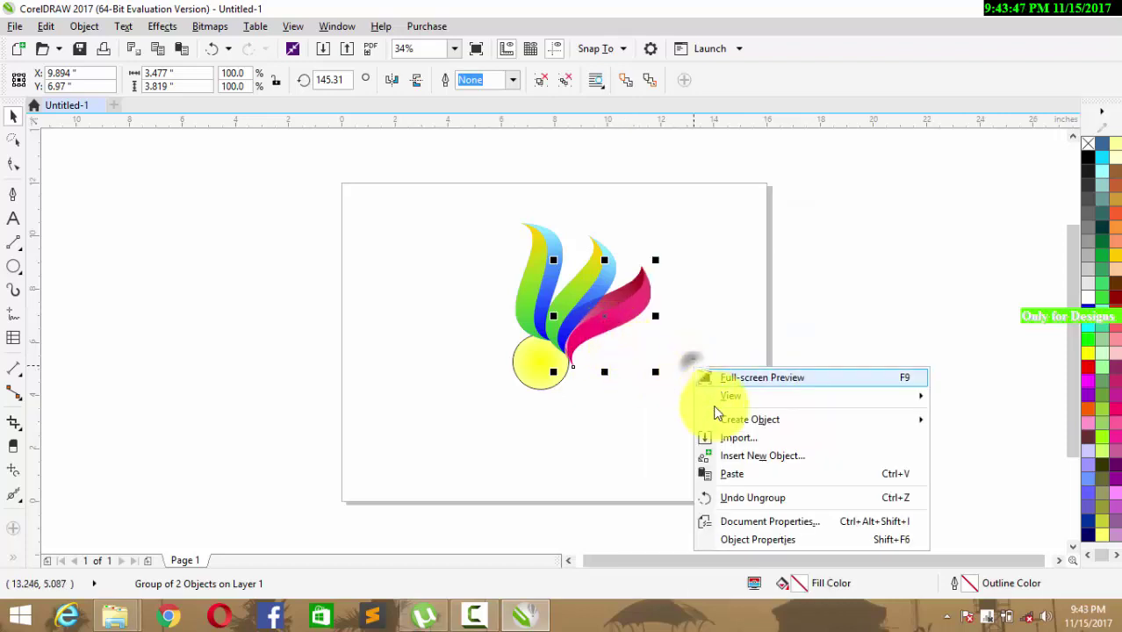
{"action": "left_click", "coordinate": [742, 473]}
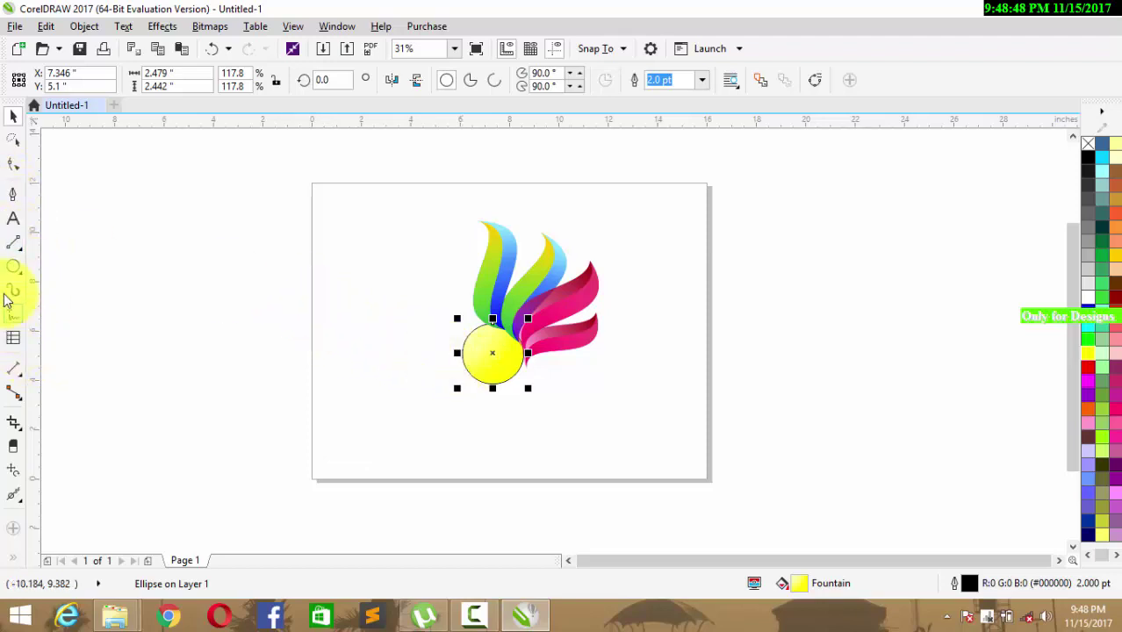
- Draw a second, smaller ellipse about 1.7 by 1.57 inches to the lower left of the yellow circle
{"action": "left_click", "coordinate": [15, 266]}
{"action": "left_click_drag", "start_coordinate": [369, 375], "coordinate": [407, 414]}
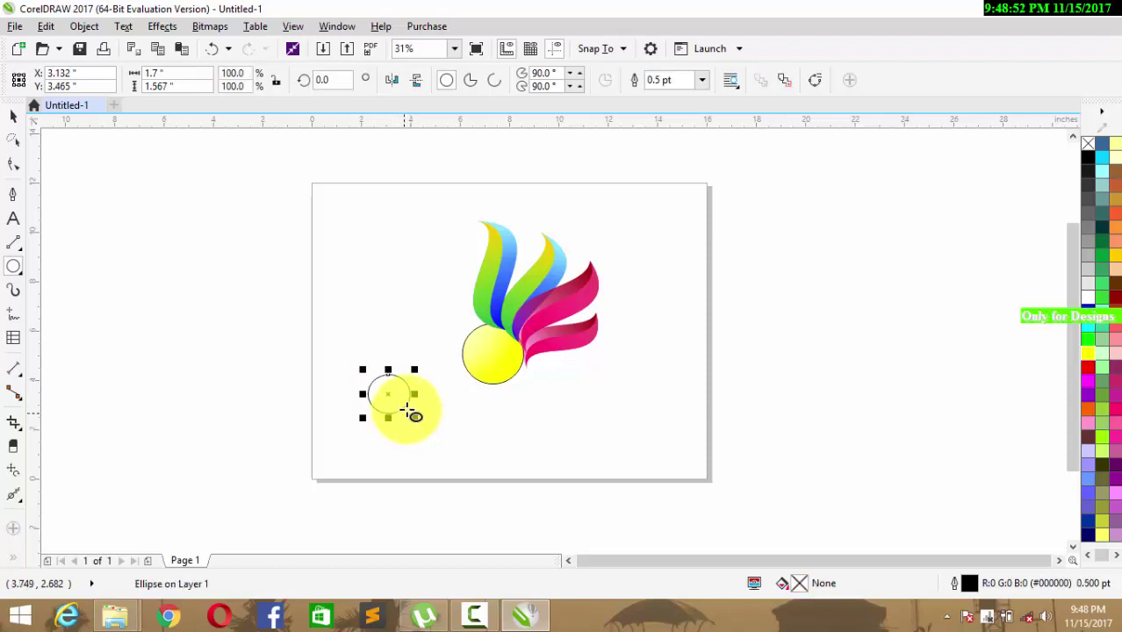
{"action": "scroll", "coordinate": [409, 413], "scroll_direction": "up", "scroll_amount": 2}
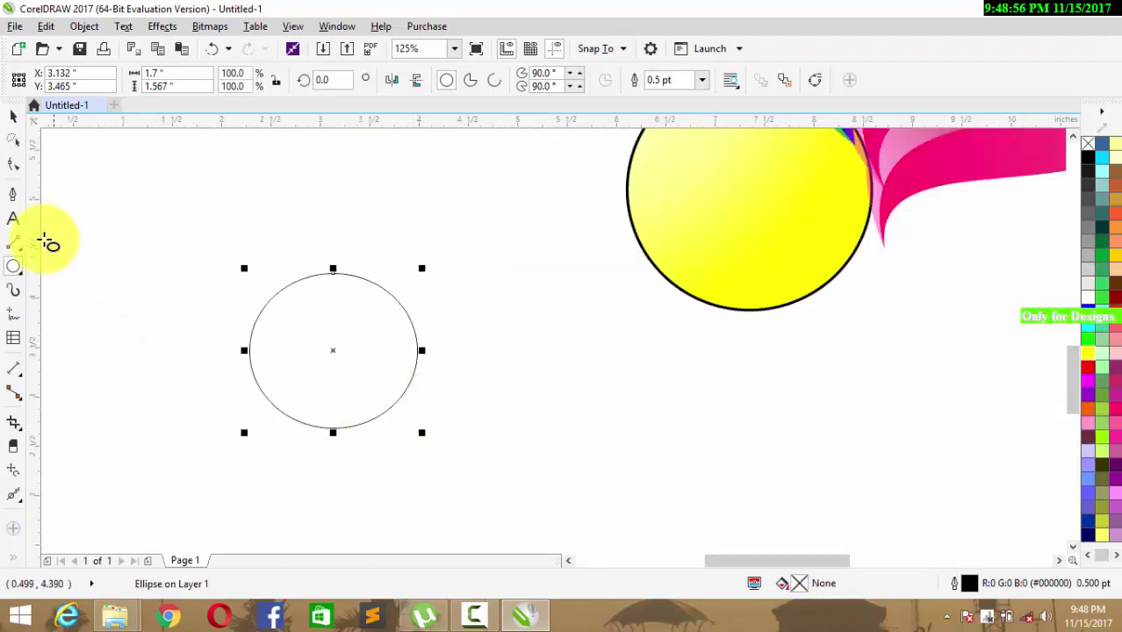
- Apply a linear black-to-white gradient to the small ellipse, running diagonally from its center past its lower-right edge
{"action": "left_click", "coordinate": [15, 560]}
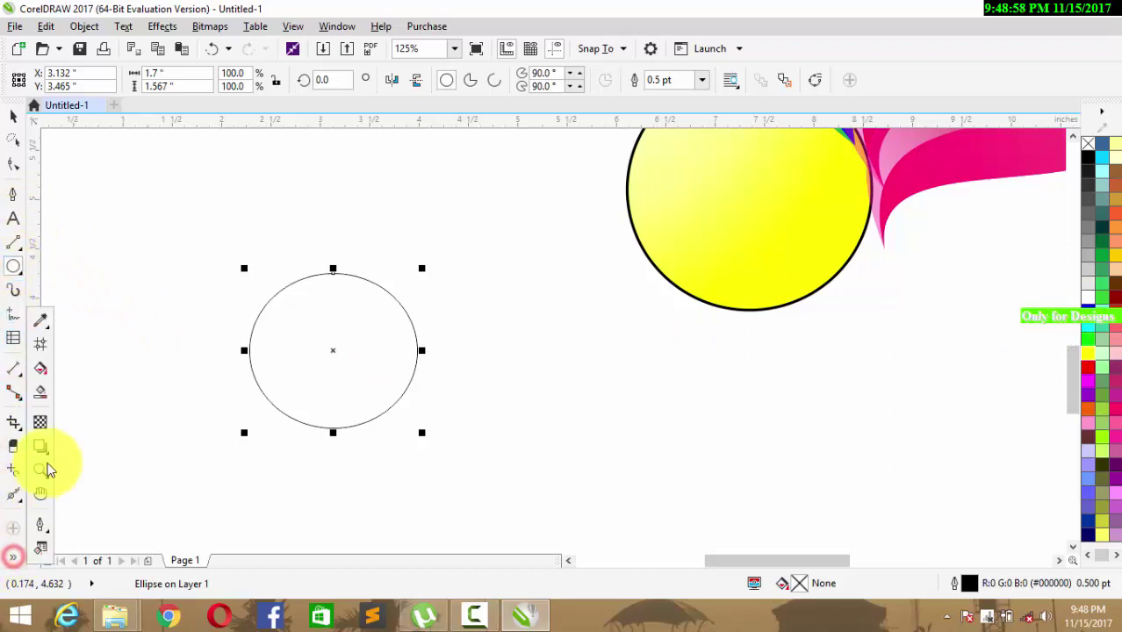
{"action": "left_click", "coordinate": [43, 374]}
{"action": "left_click", "coordinate": [318, 336]}
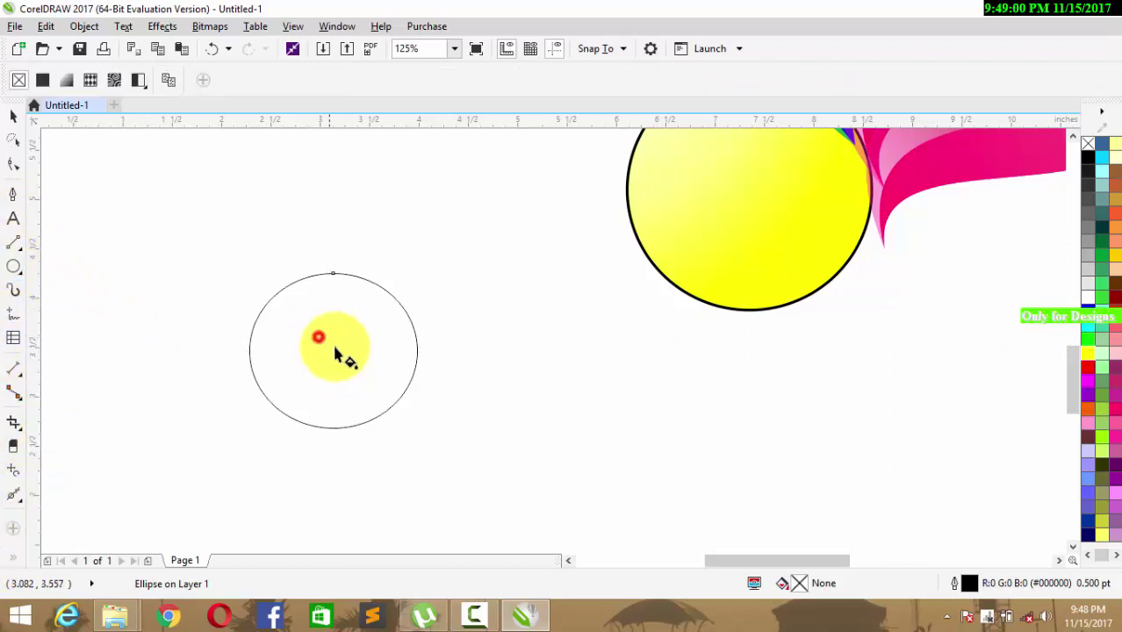
{"action": "left_click", "coordinate": [327, 342]}
{"action": "left_click_drag", "start_coordinate": [355, 369], "coordinate": [446, 434]}
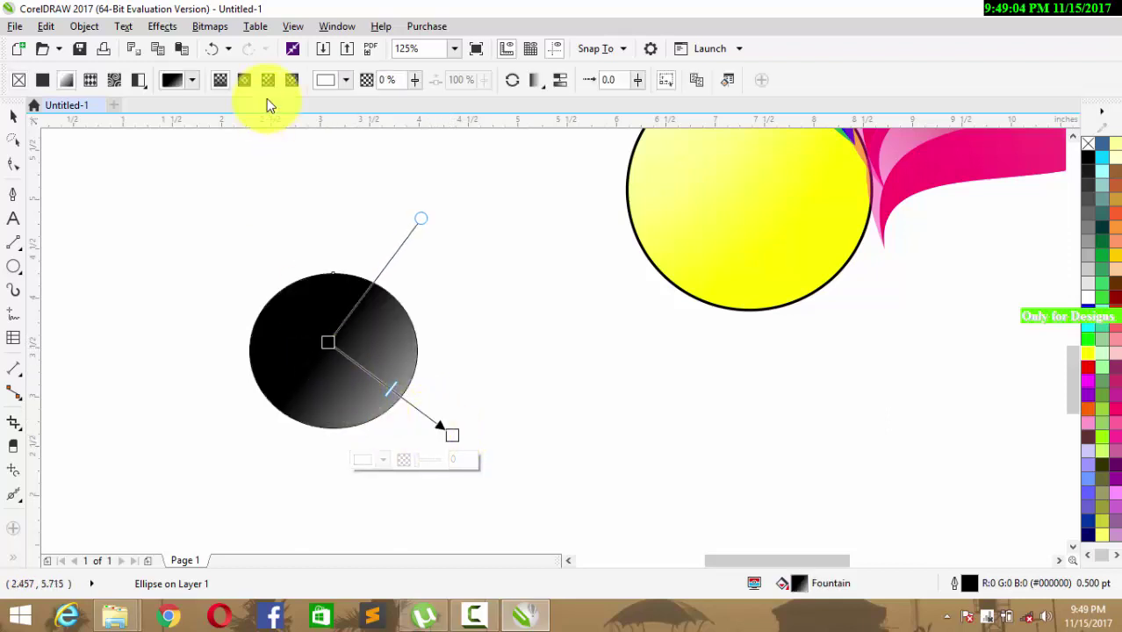
- Switch the small ellipse's gradient to an elliptical fountain fill and center it on the ellipse
{"action": "left_click", "coordinate": [247, 84]}
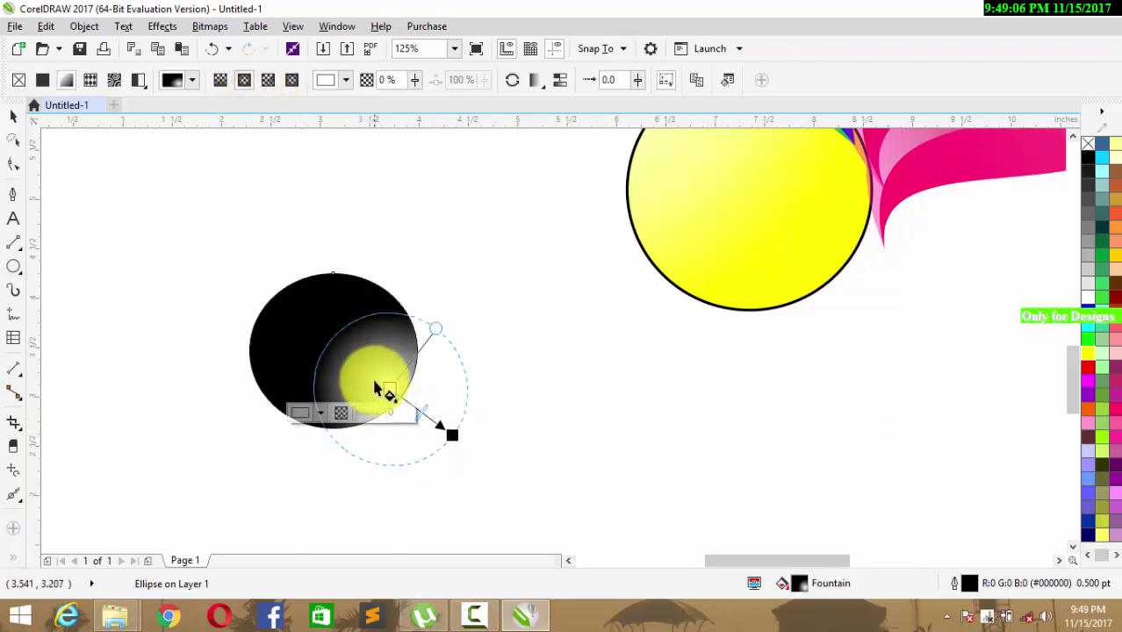
{"action": "left_click_drag", "start_coordinate": [386, 388], "coordinate": [330, 351]}
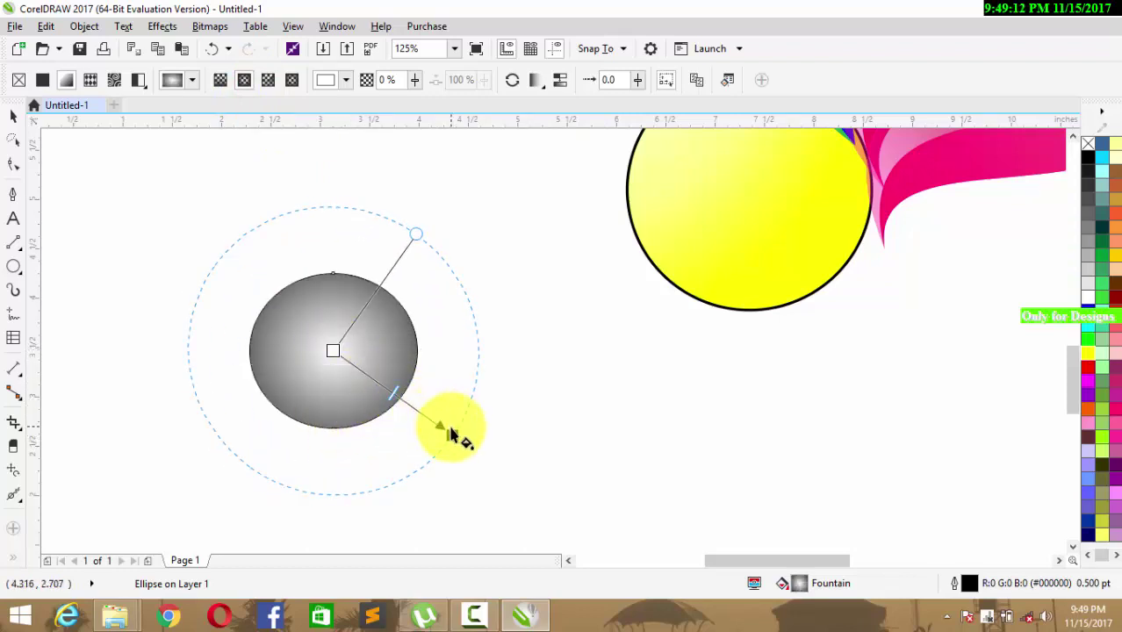
- Set the transparency of the elliptical gradient's outer black node to 69% and of its white center node to about 62%
{"action": "left_click", "coordinate": [452, 434]}
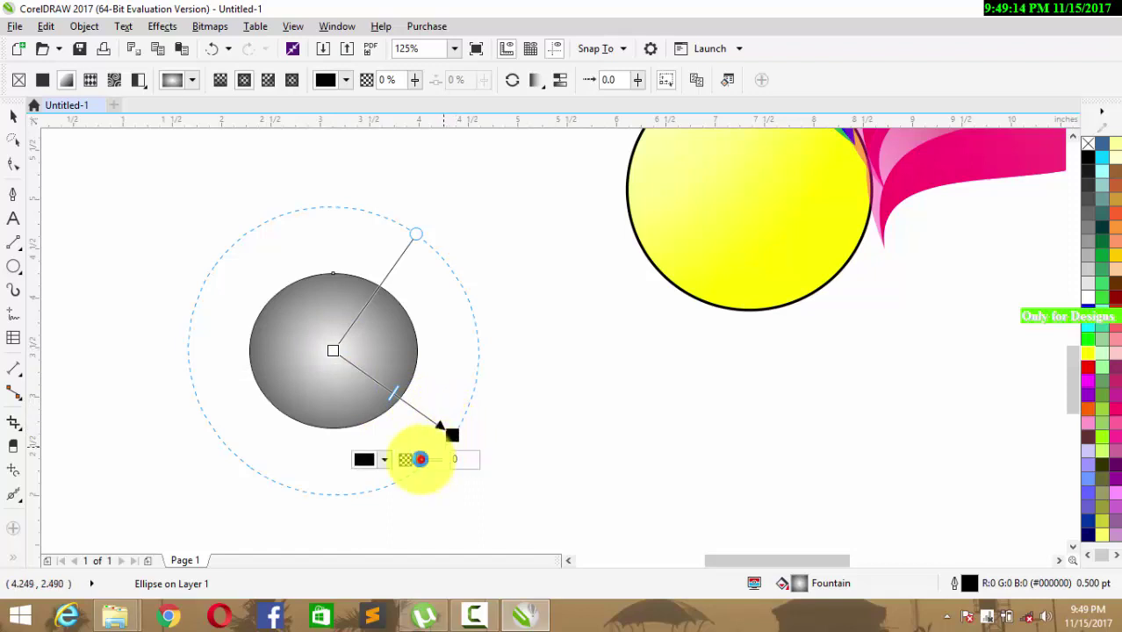
{"action": "left_click_drag", "start_coordinate": [421, 459], "coordinate": [438, 460]}
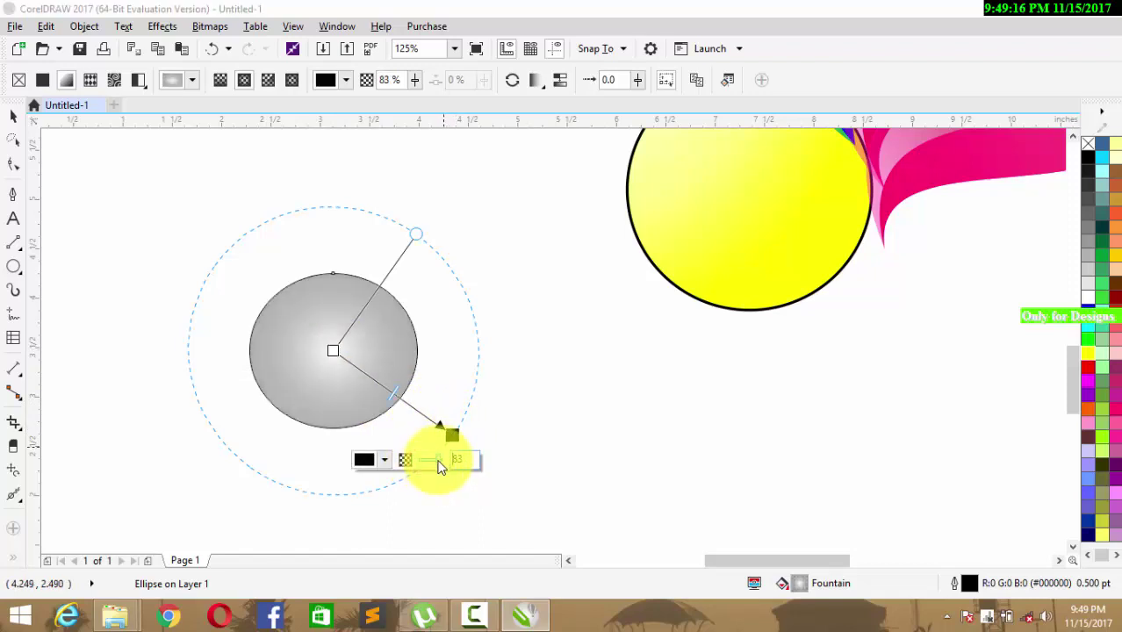
{"action": "left_click", "coordinate": [333, 351]}
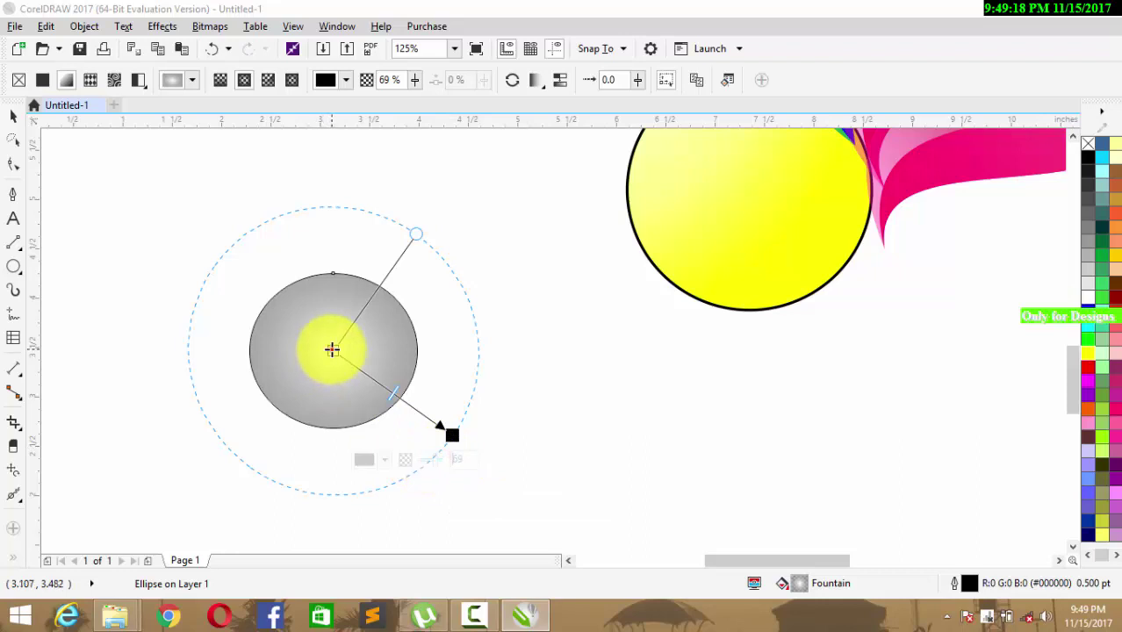
{"action": "left_click_drag", "start_coordinate": [304, 375], "coordinate": [324, 386]}
{"action": "left_click", "coordinate": [311, 379]}
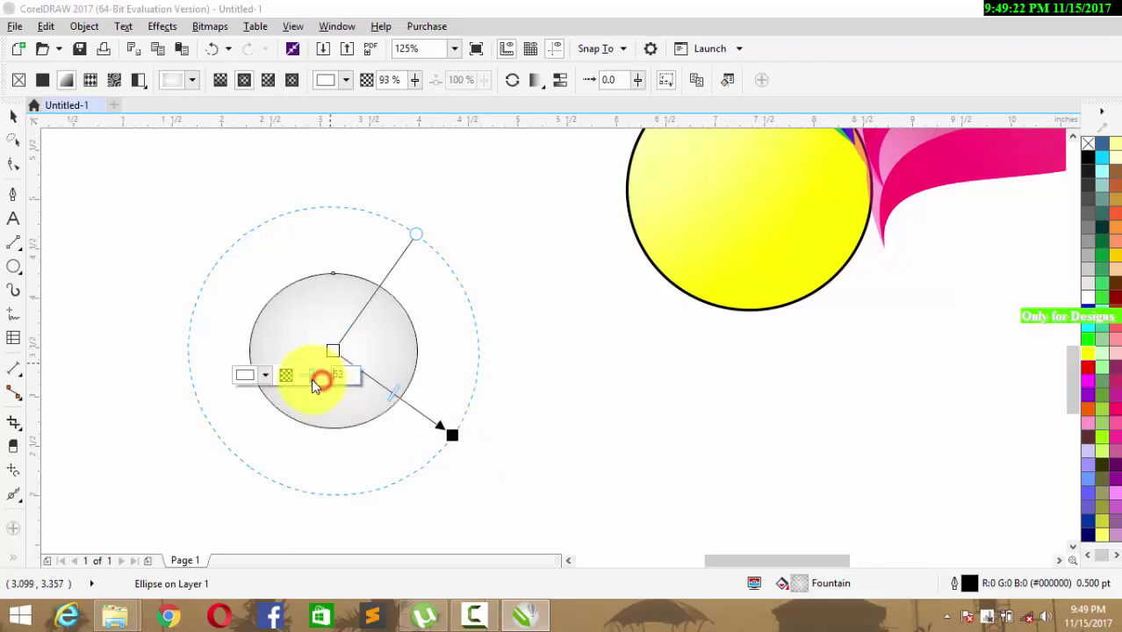
- Recolor the small ellipse gradient's outer node white and set that node's transparency to 34%
{"action": "left_click", "coordinate": [452, 435]}
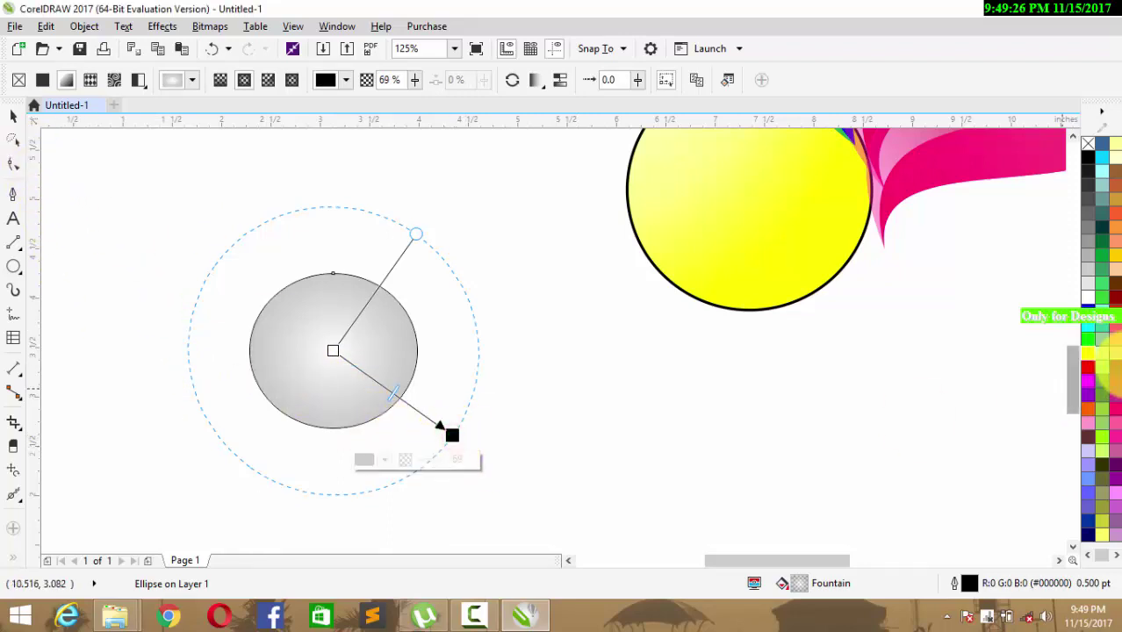
{"action": "left_click", "coordinate": [1086, 302]}
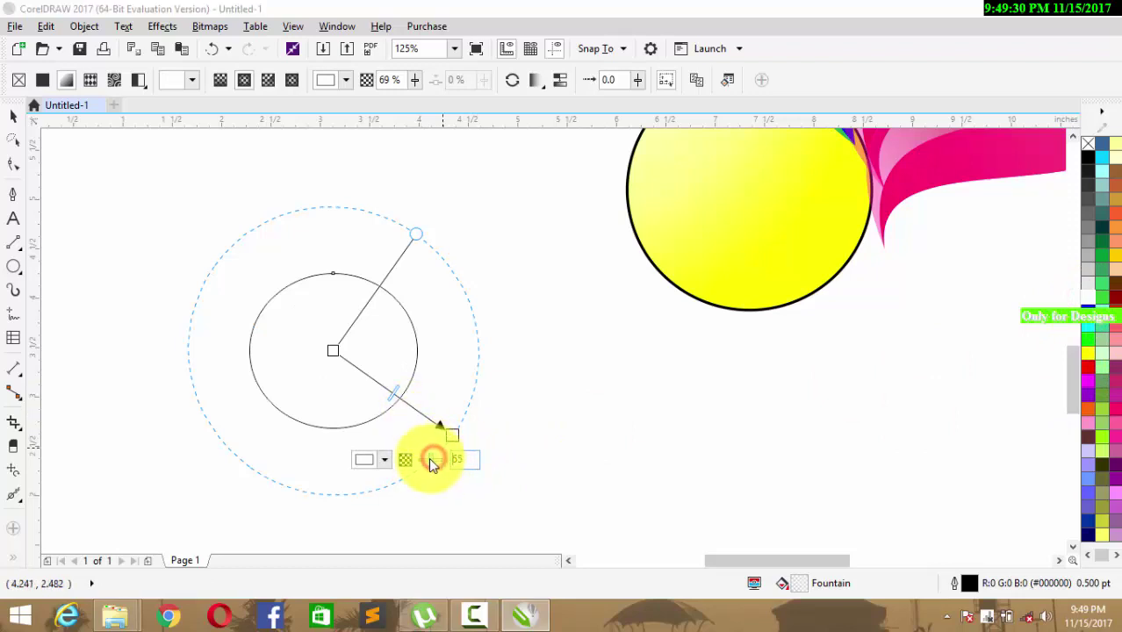
{"action": "left_click_drag", "start_coordinate": [431, 461], "coordinate": [175, 312]}
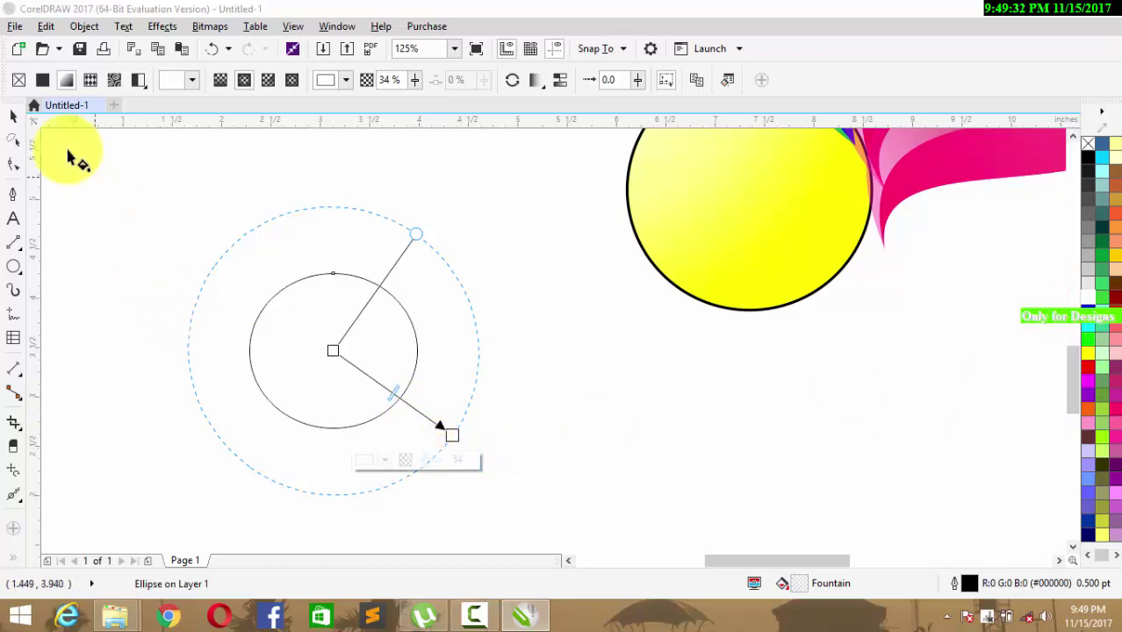
- Move the translucent white ellipse onto the left part of the yellow circle
{"action": "left_click", "coordinate": [13, 115]}
{"action": "left_click", "coordinate": [548, 365]}
{"action": "left_click_drag", "start_coordinate": [366, 369], "coordinate": [711, 224]}
{"action": "scroll", "coordinate": [744, 387], "scroll_direction": "up", "scroll_amount": 4}
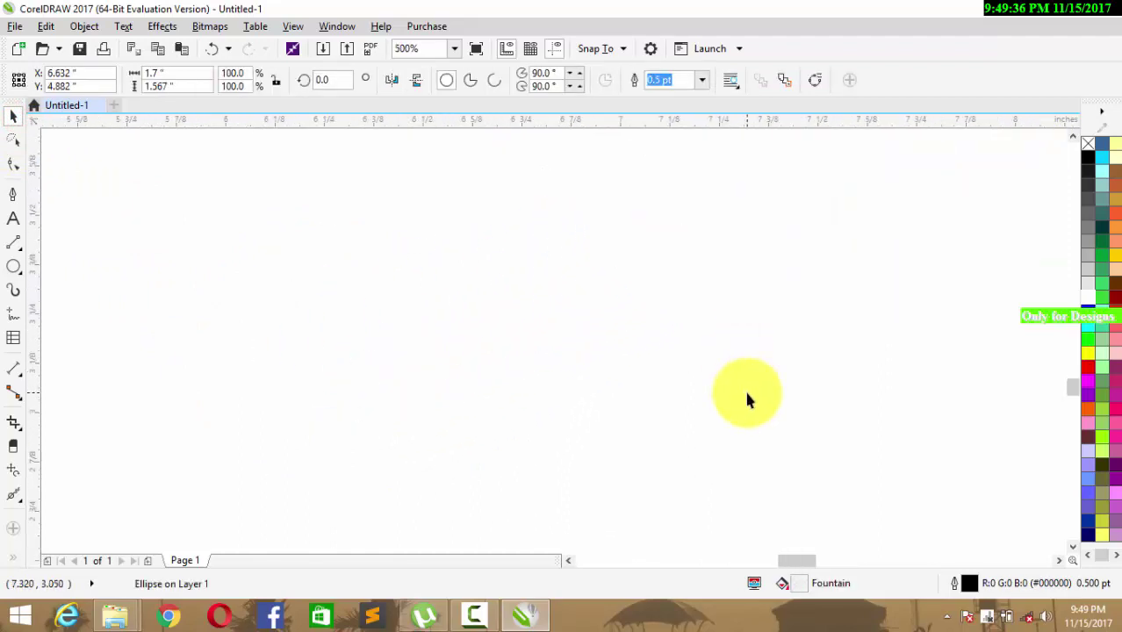
{"action": "scroll", "coordinate": [746, 399], "scroll_direction": "down", "scroll_amount": 4}
{"action": "key", "text": "space"}
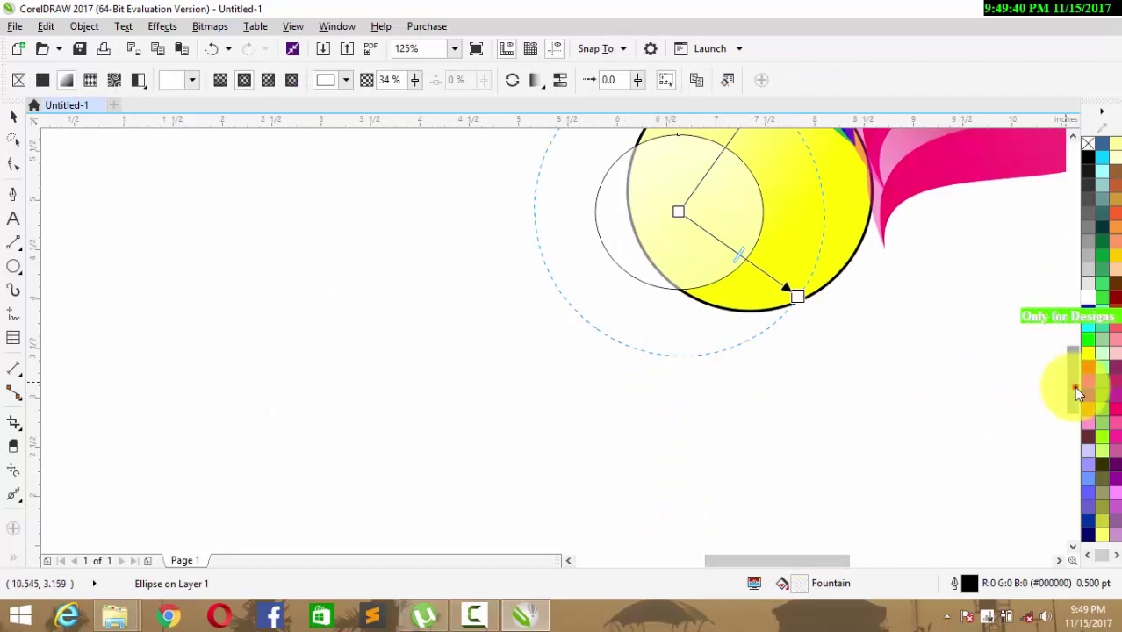
{"action": "left_click_drag", "start_coordinate": [1073, 387], "coordinate": [1069, 365]}
{"action": "left_click_drag", "start_coordinate": [663, 348], "coordinate": [496, 465]}
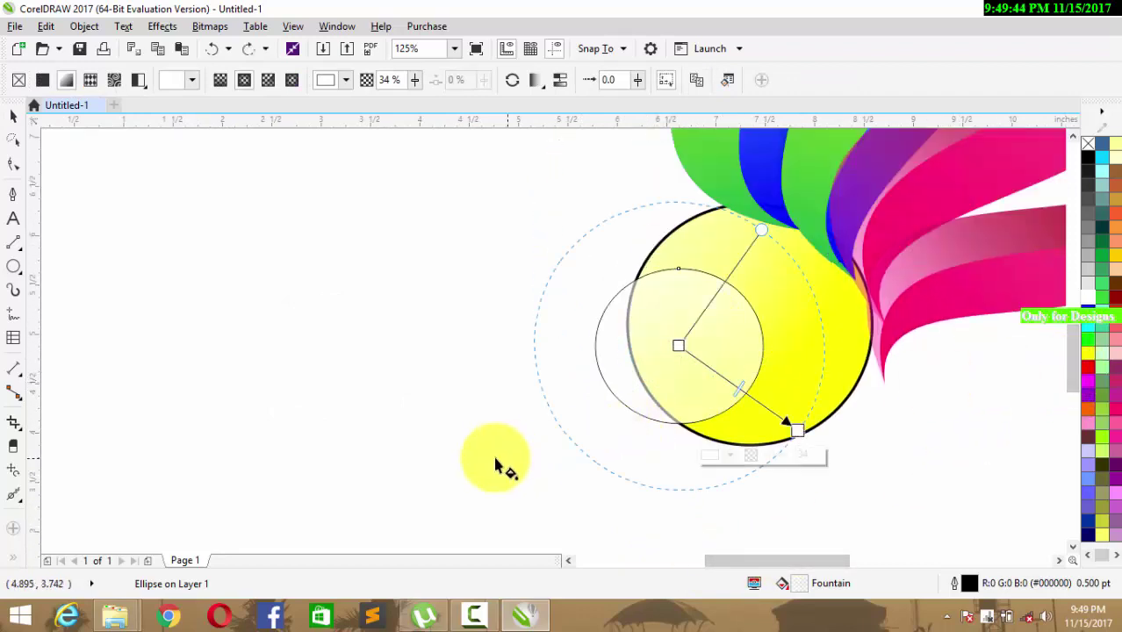
- Move the translucent ellipse inside the upper-left area of the yellow circle and remove its outline
{"action": "left_click", "coordinate": [12, 117]}
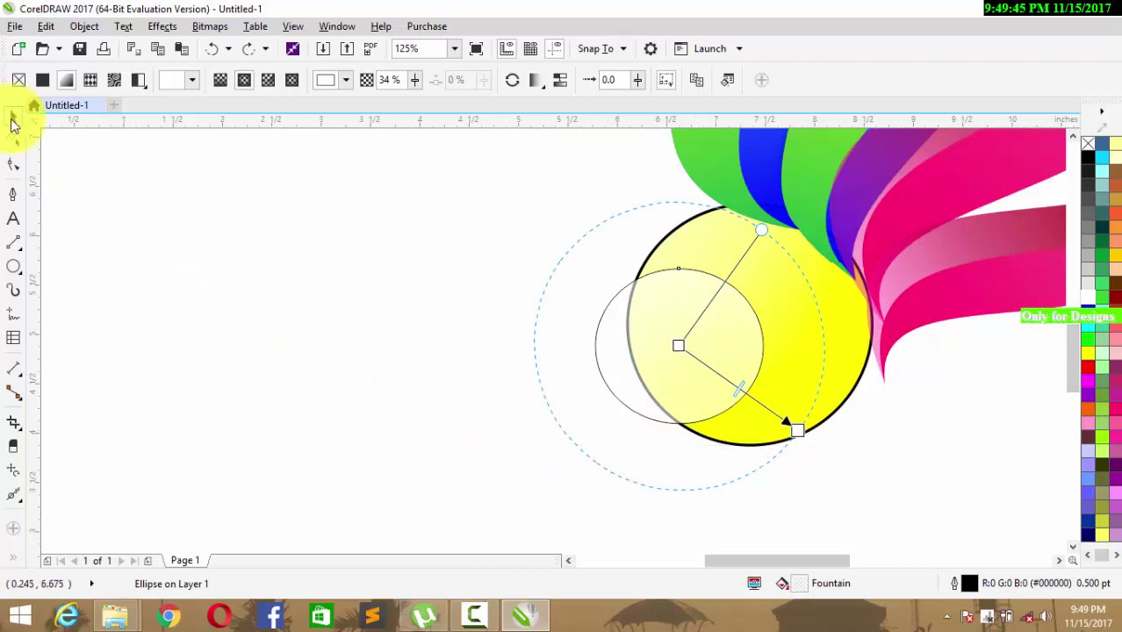
{"action": "left_click", "coordinate": [478, 346]}
{"action": "left_click", "coordinate": [687, 358]}
{"action": "left_click_drag", "start_coordinate": [684, 366], "coordinate": [737, 302]}
{"action": "right_click", "coordinate": [1088, 143]}
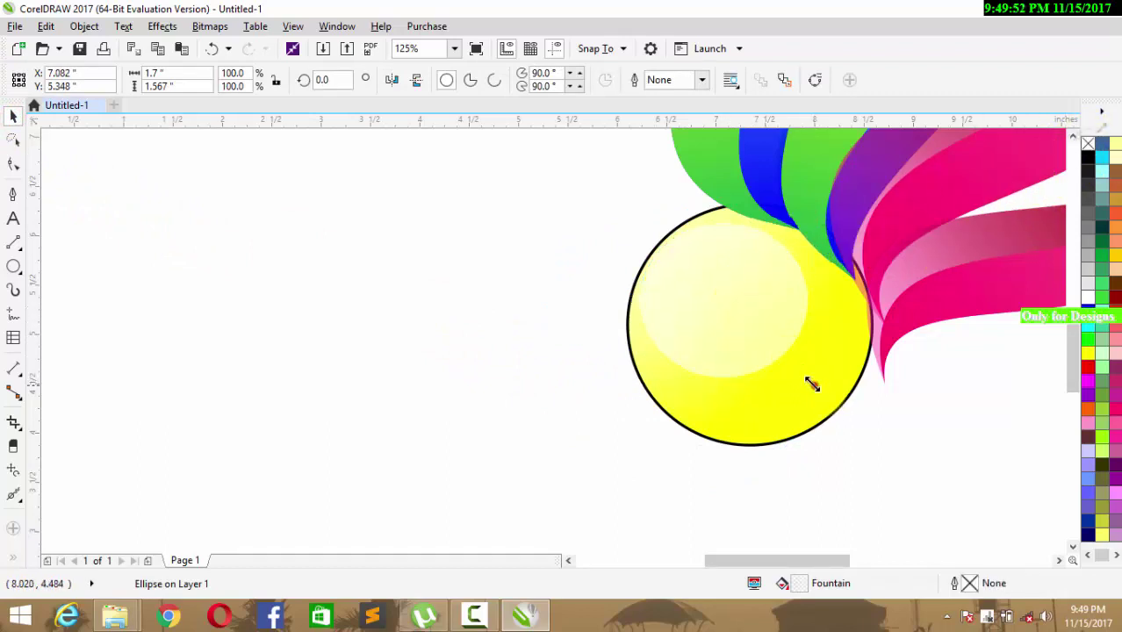
- Shrink the white highlight ellipse to about 1.1 inches wide and skew it into a tilted oval near the circle's upper-left edge
{"action": "left_click_drag", "start_coordinate": [812, 384], "coordinate": [779, 346]}
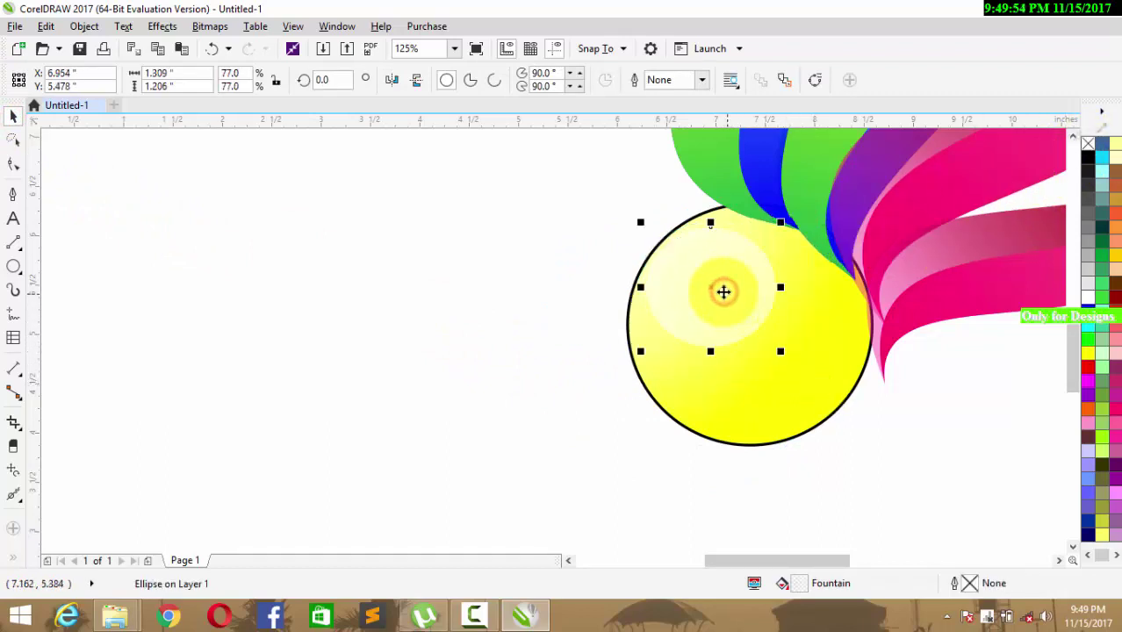
{"action": "left_click_drag", "start_coordinate": [641, 223], "coordinate": [663, 216]}
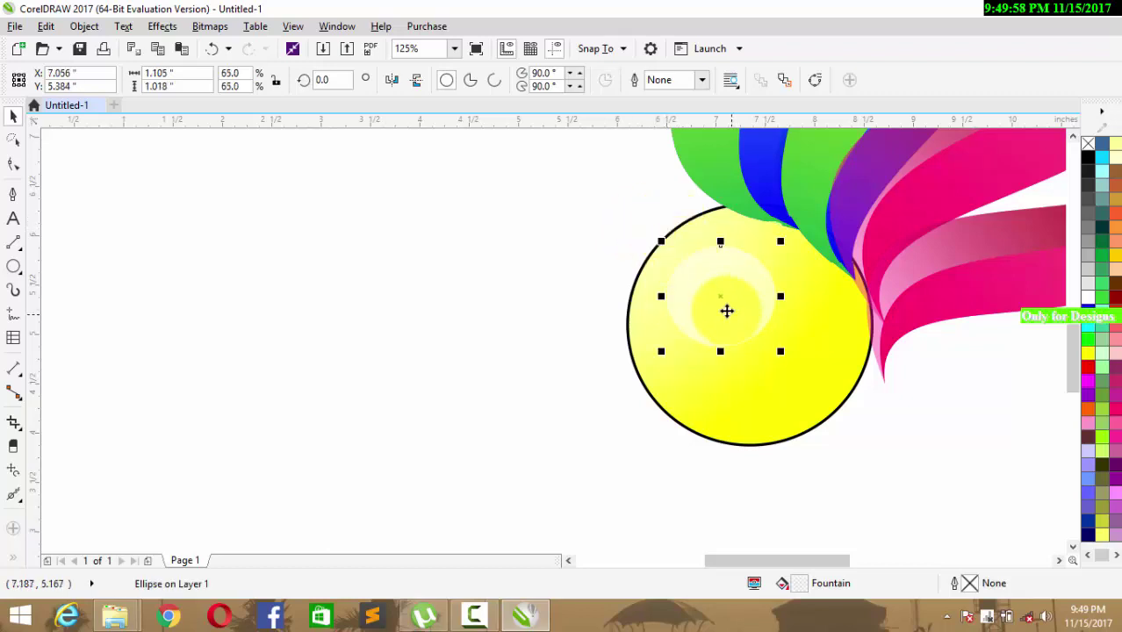
{"action": "left_click", "coordinate": [721, 296]}
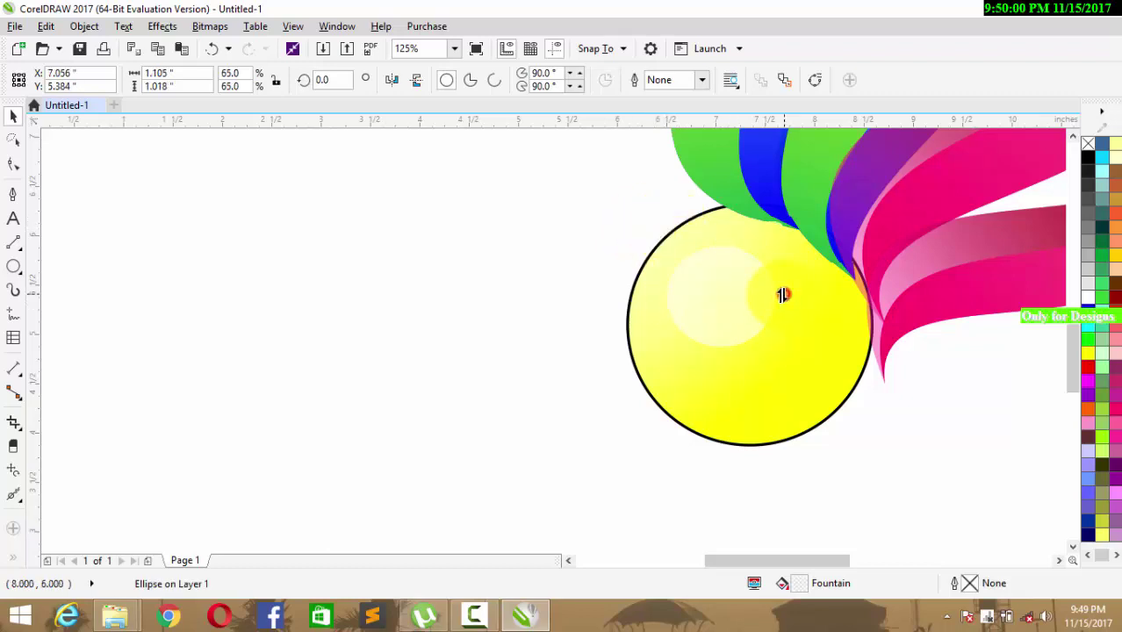
{"action": "left_click_drag", "start_coordinate": [783, 294], "coordinate": [707, 281]}
{"action": "left_click", "coordinate": [491, 336]}
- Reshape the highlight oval to about 1.09 by 1.0 inches and reposition it in the upper part of the yellow circle
{"action": "left_click", "coordinate": [719, 292]}
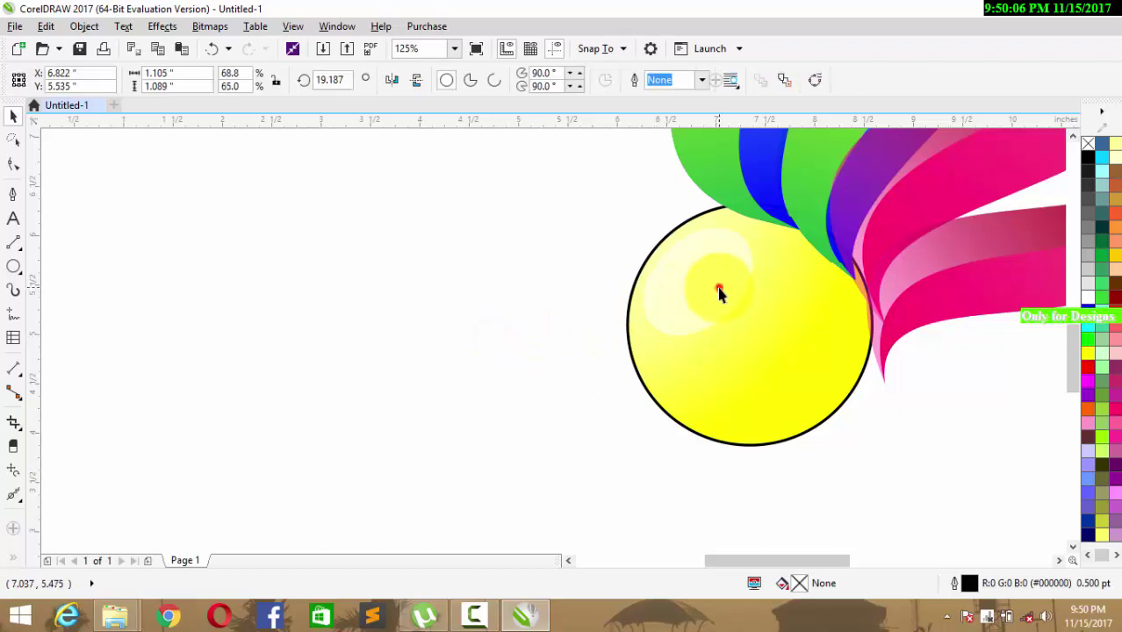
{"action": "scroll", "coordinate": [368, 326], "scroll_direction": "down", "scroll_amount": 2}
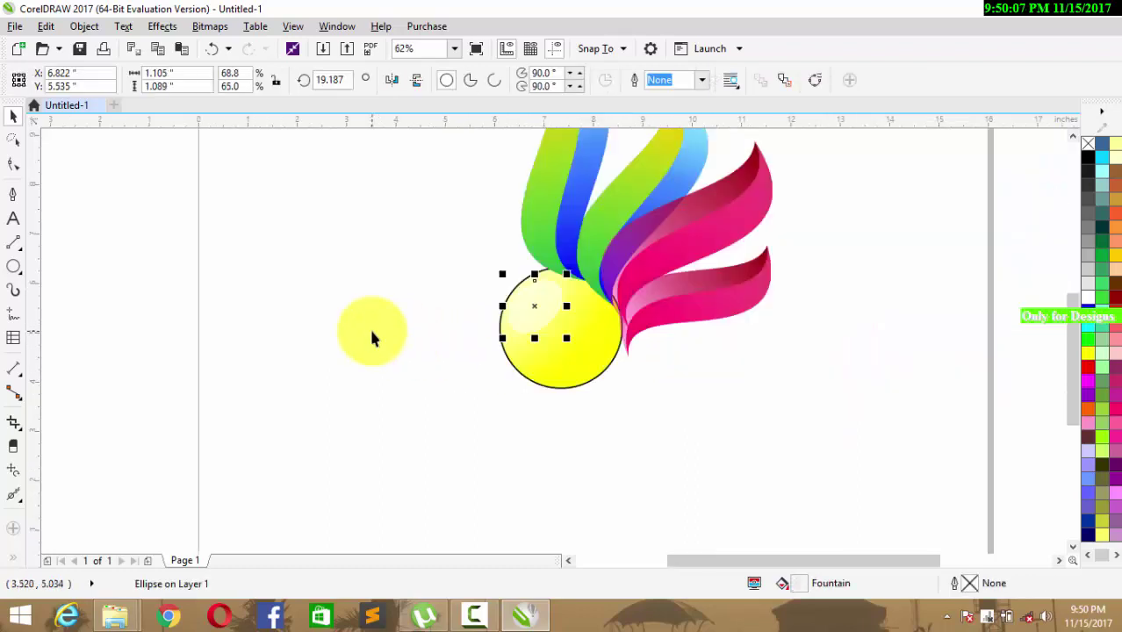
{"action": "left_click", "coordinate": [568, 419]}
{"action": "left_click", "coordinate": [545, 307]}
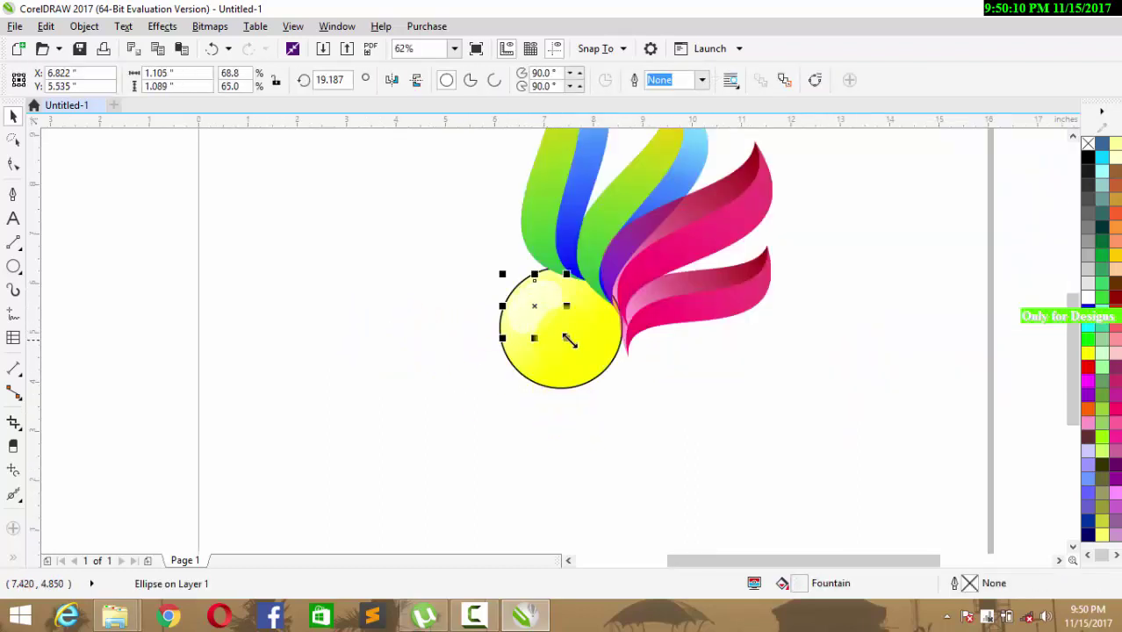
{"action": "left_click_drag", "start_coordinate": [569, 343], "coordinate": [531, 352]}
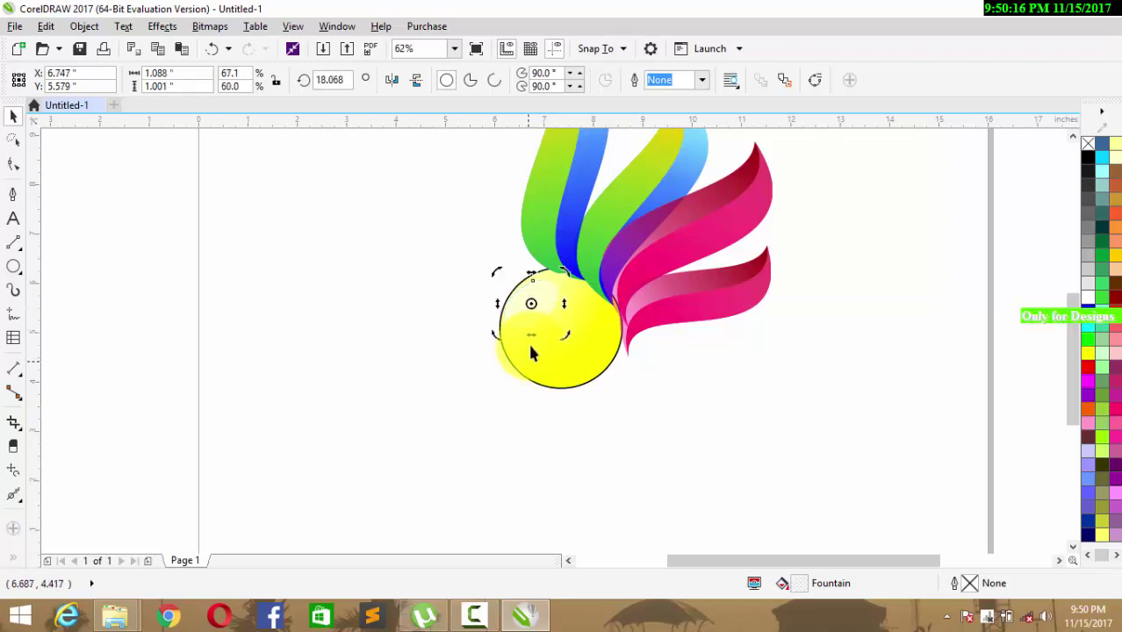
{"action": "left_click", "coordinate": [546, 309]}
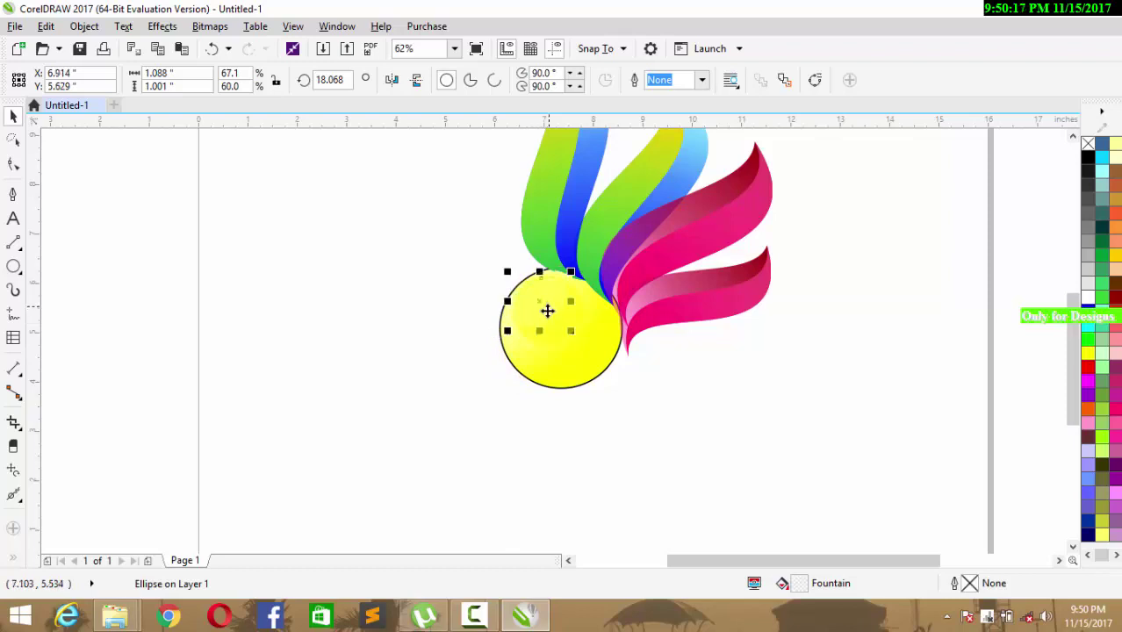
{"action": "left_click", "coordinate": [439, 455]}
{"action": "scroll", "coordinate": [530, 420], "scroll_direction": "down", "scroll_amount": 2}
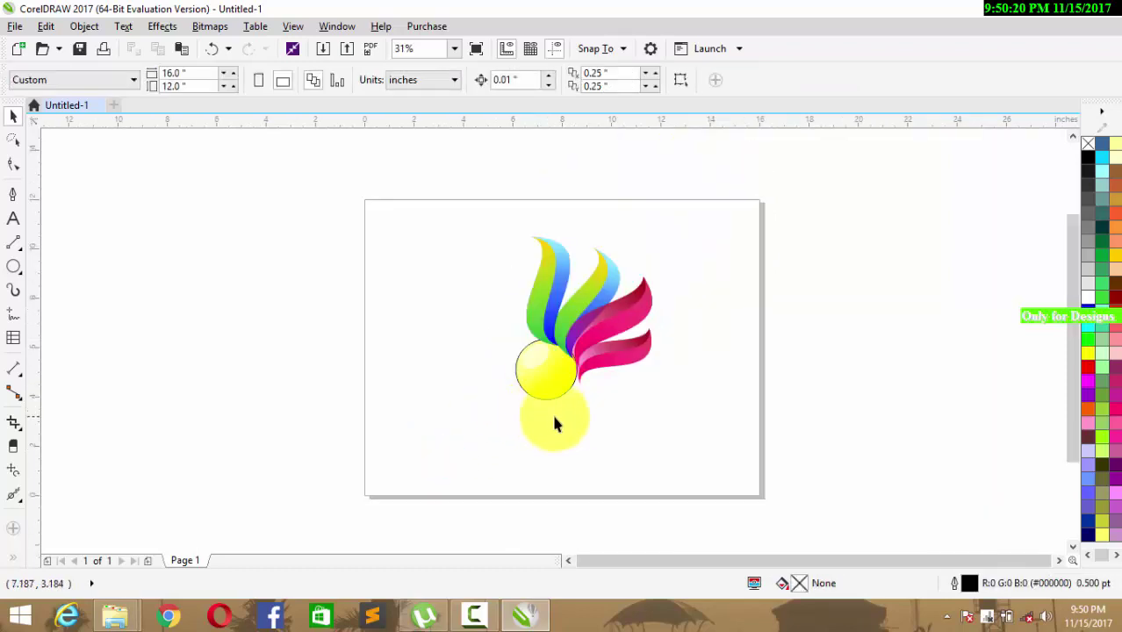
- Enlarge the highlight oval to about 1.57 by 1.44 inches and fit it within the yellow circle's upper-left half
{"action": "scroll", "coordinate": [562, 420], "scroll_direction": "up", "scroll_amount": 2}
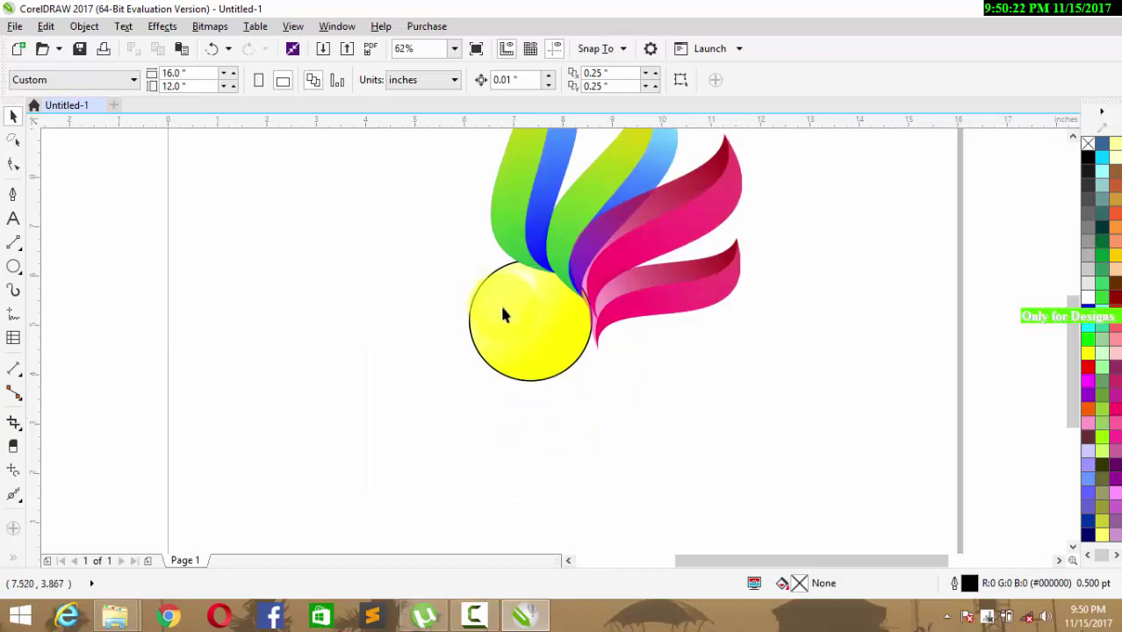
{"action": "left_click", "coordinate": [510, 301]}
{"action": "mouse_move", "coordinate": [542, 324]}
{"action": "left_mouse_down"}
{"action": "mouse_move", "coordinate": [569, 352]}
{"action": "mouse_move", "coordinate": [531, 323]}
{"action": "left_mouse_up"}
{"action": "left_click", "coordinate": [401, 350]}
{"action": "left_click", "coordinate": [509, 298]}
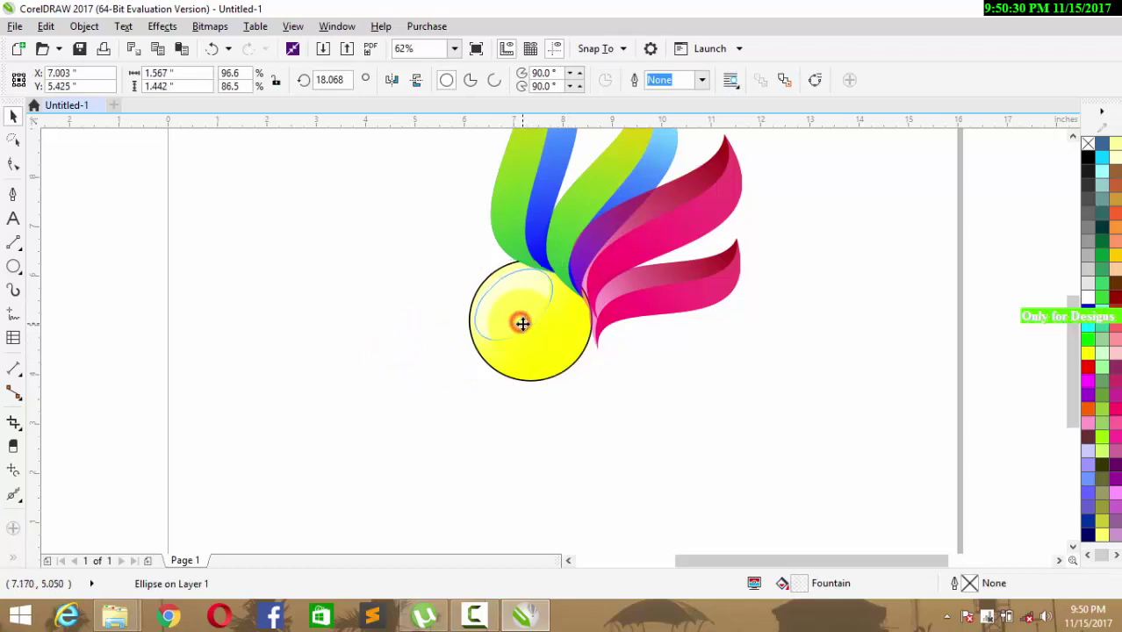
{"action": "left_click", "coordinate": [401, 350]}
- Edit the highlight oval's gradient with the Interactive Fill tool and set its outer node's transparency to 72%
{"action": "scroll", "coordinate": [400, 351], "scroll_direction": "down", "scroll_amount": 1}
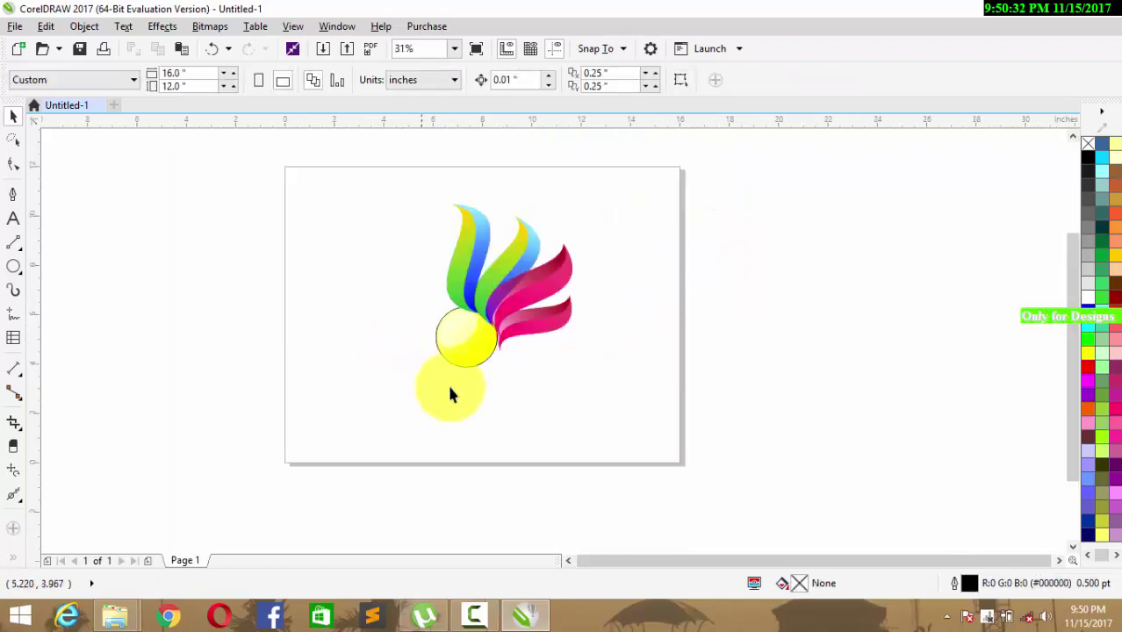
{"action": "left_click", "coordinate": [465, 340]}
{"action": "scroll", "coordinate": [466, 341], "scroll_direction": "up", "scroll_amount": 2}
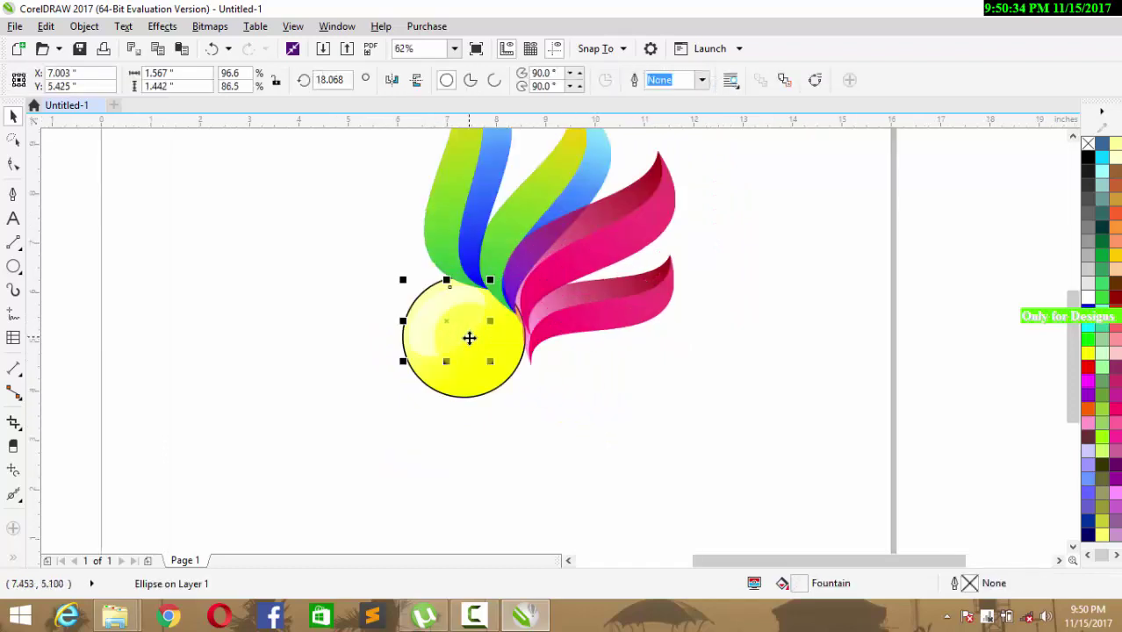
{"action": "left_click", "coordinate": [466, 341]}
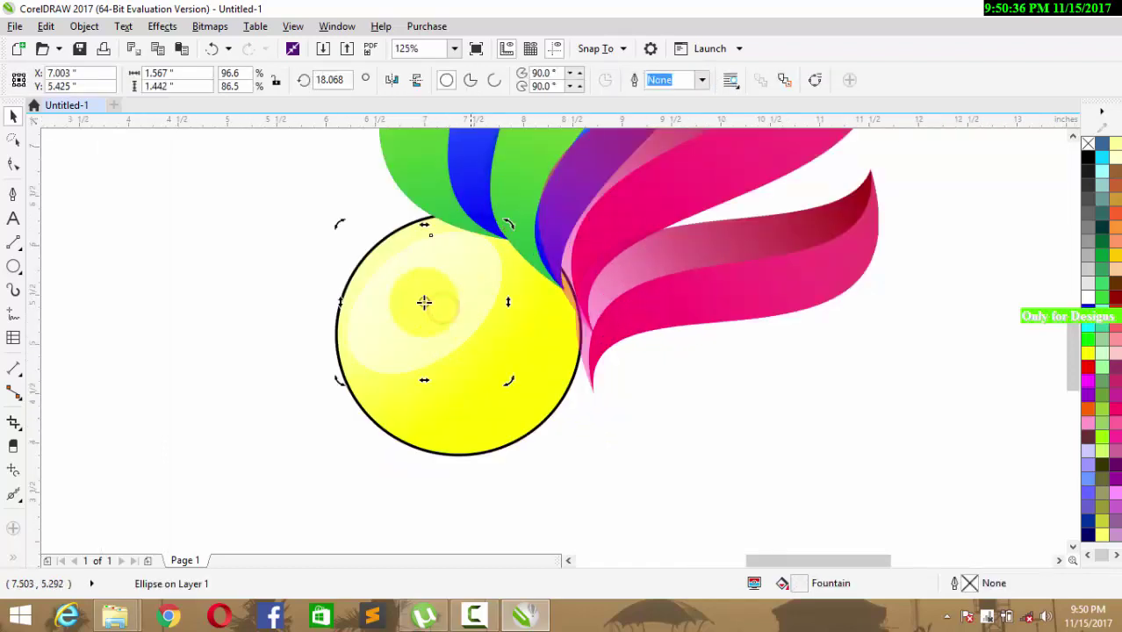
{"action": "left_click", "coordinate": [13, 563]}
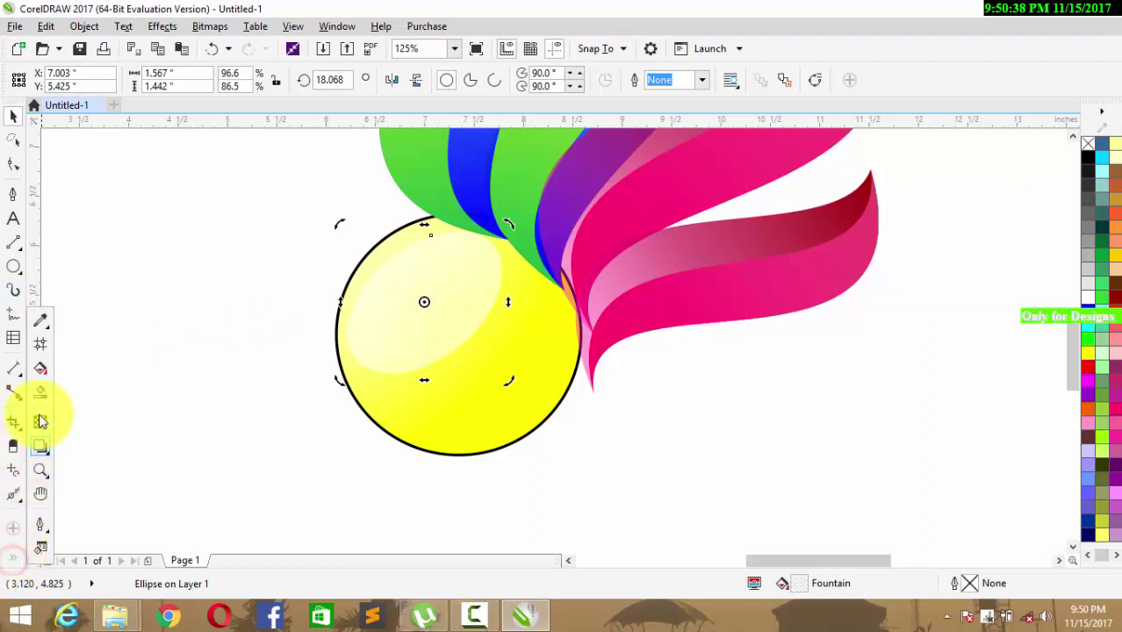
{"action": "left_click", "coordinate": [41, 368]}
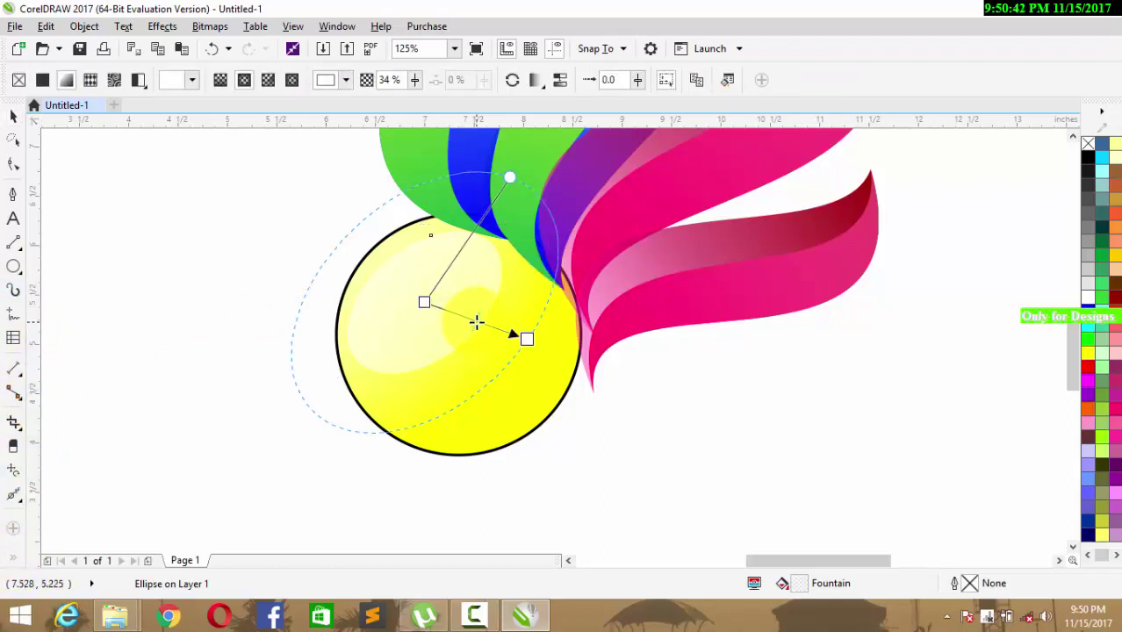
{"action": "left_click", "coordinate": [481, 325]}
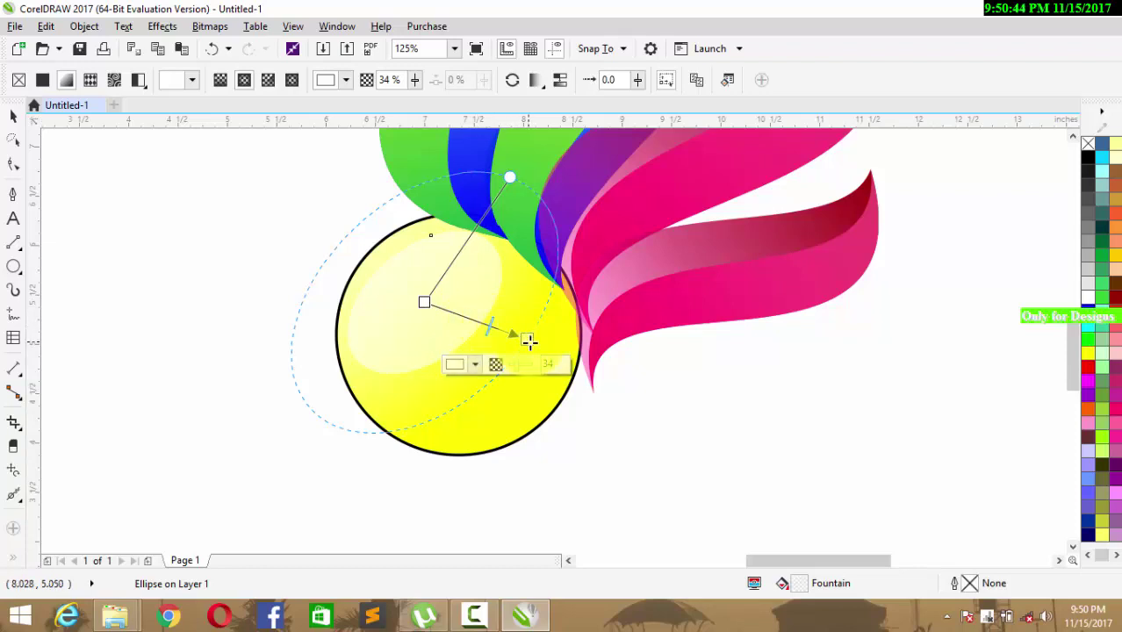
{"action": "left_click_drag", "start_coordinate": [519, 373], "coordinate": [525, 367]}
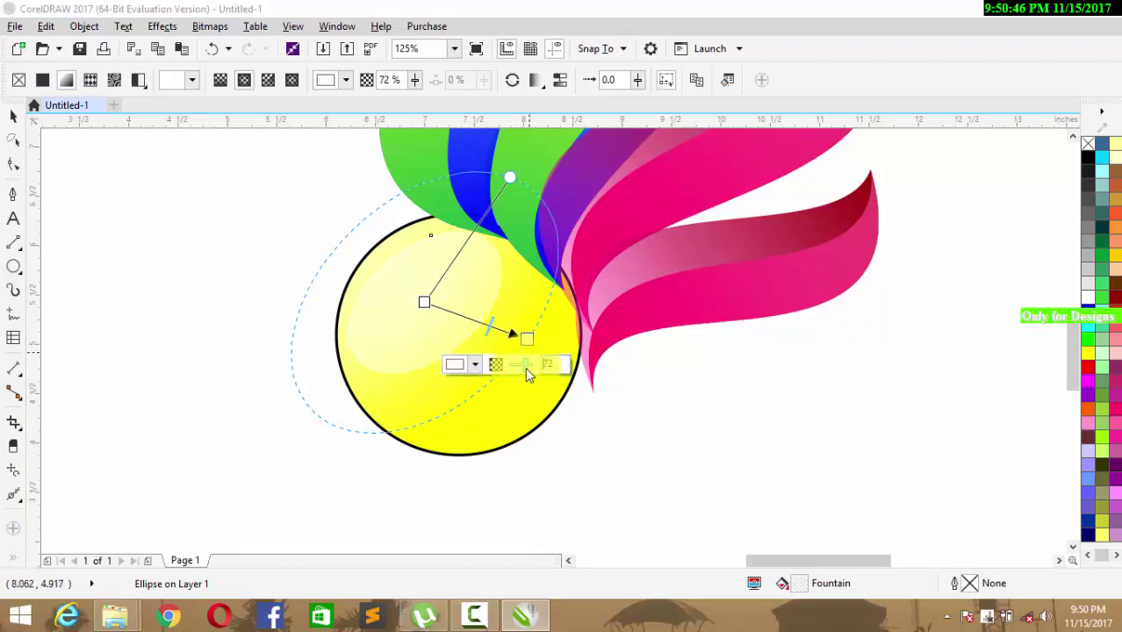
- Set the transparency of the highlight gradient's center node to 38%
{"action": "left_click", "coordinate": [430, 305]}
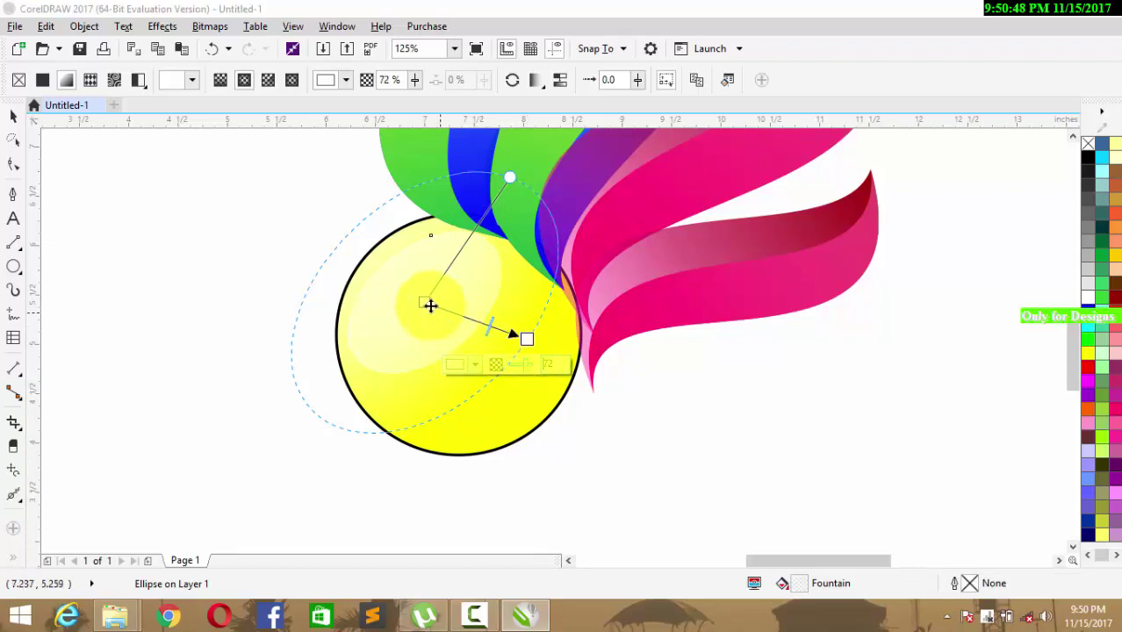
{"action": "left_click", "coordinate": [424, 301]}
{"action": "left_click", "coordinate": [420, 330]}
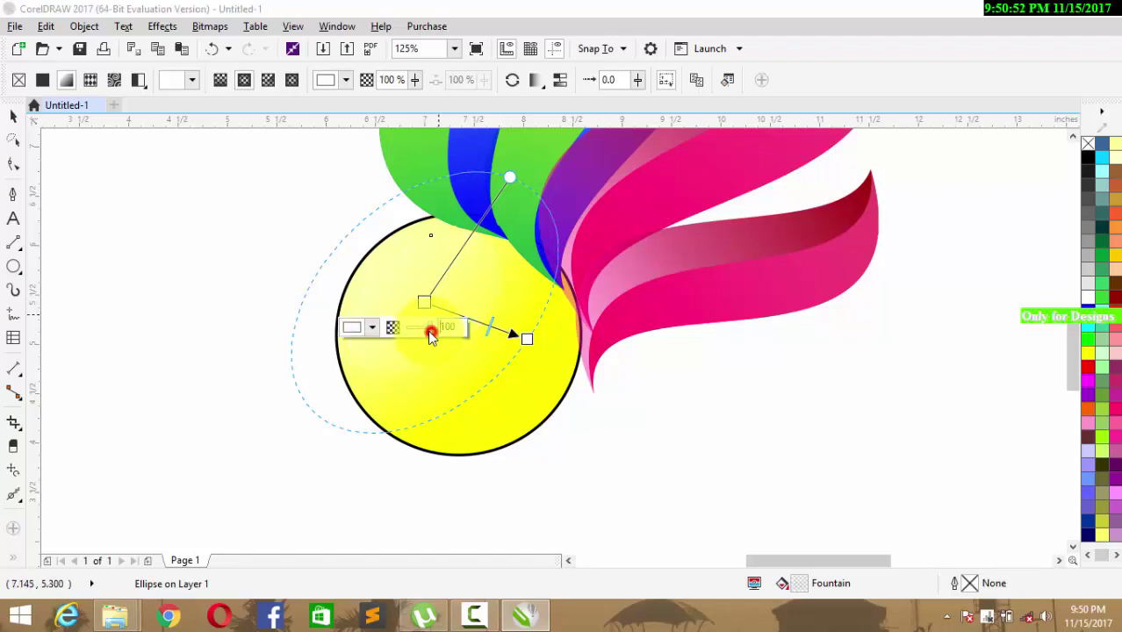
{"action": "left_click", "coordinate": [414, 327]}
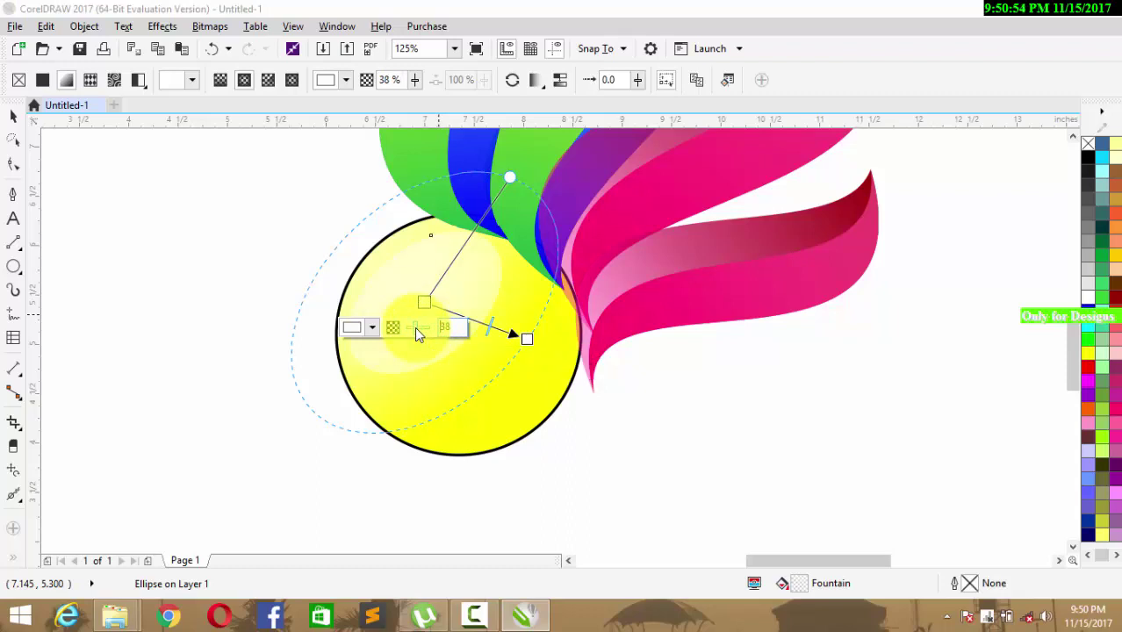
- Group all the leaves and the glossy yellow circle into a single logo object
{"action": "left_click", "coordinate": [187, 220]}
{"action": "left_click", "coordinate": [12, 117]}
{"action": "scroll", "coordinate": [85, 231], "scroll_direction": "down", "scroll_amount": 1}
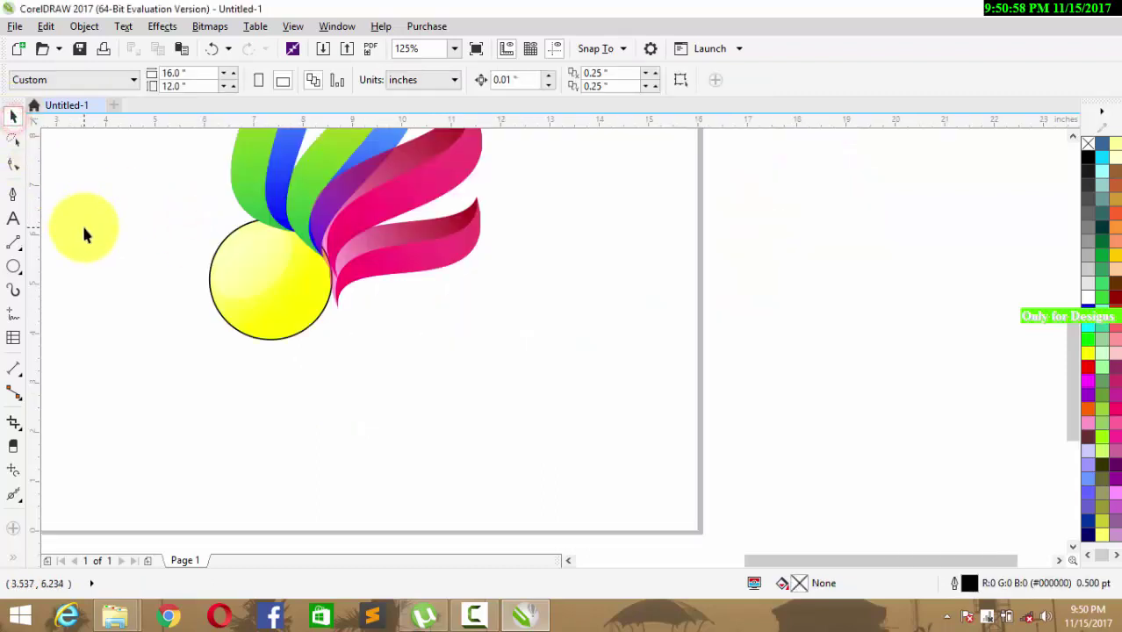
{"action": "left_click", "coordinate": [298, 410]}
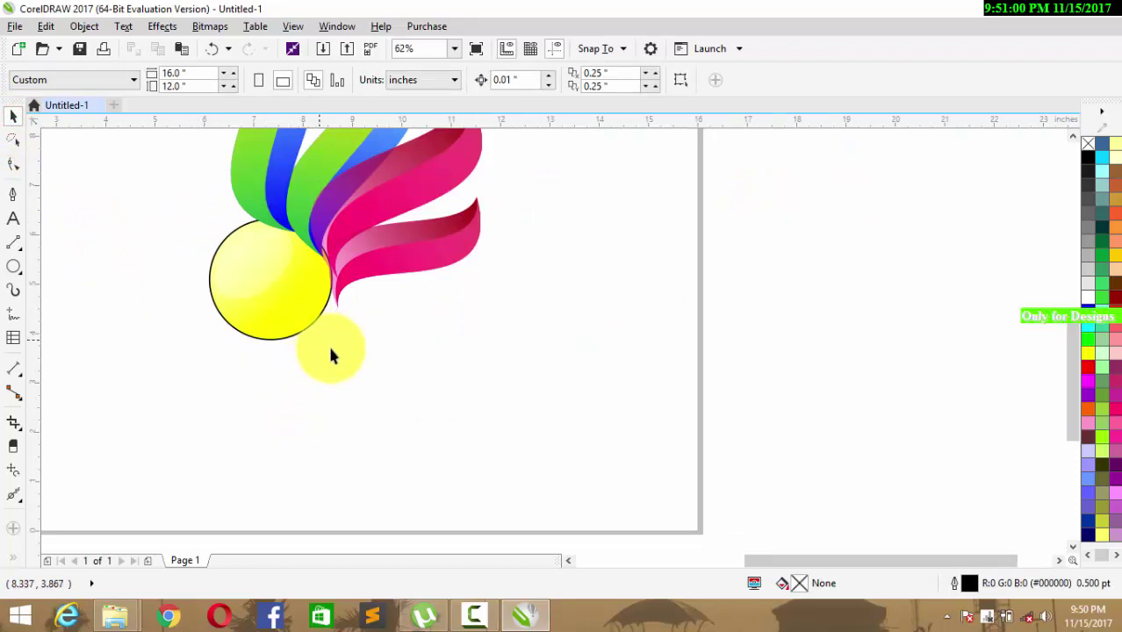
{"action": "scroll", "coordinate": [347, 364], "scroll_direction": "down", "scroll_amount": 1}
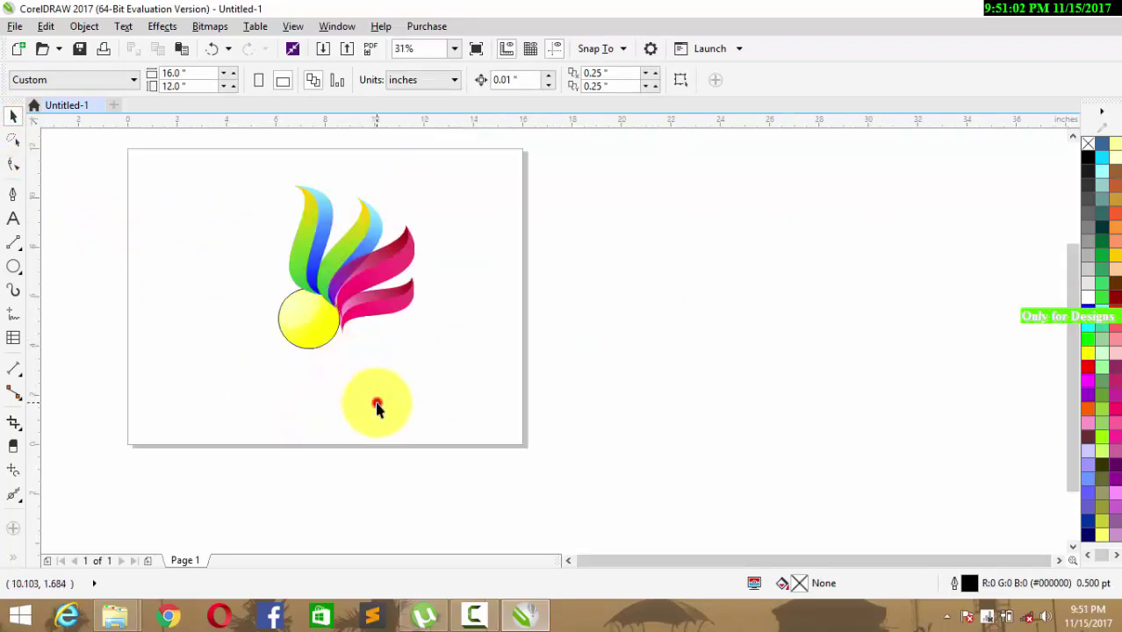
{"action": "left_click", "coordinate": [376, 402]}
{"action": "left_click_drag", "start_coordinate": [241, 176], "coordinate": [421, 360]}
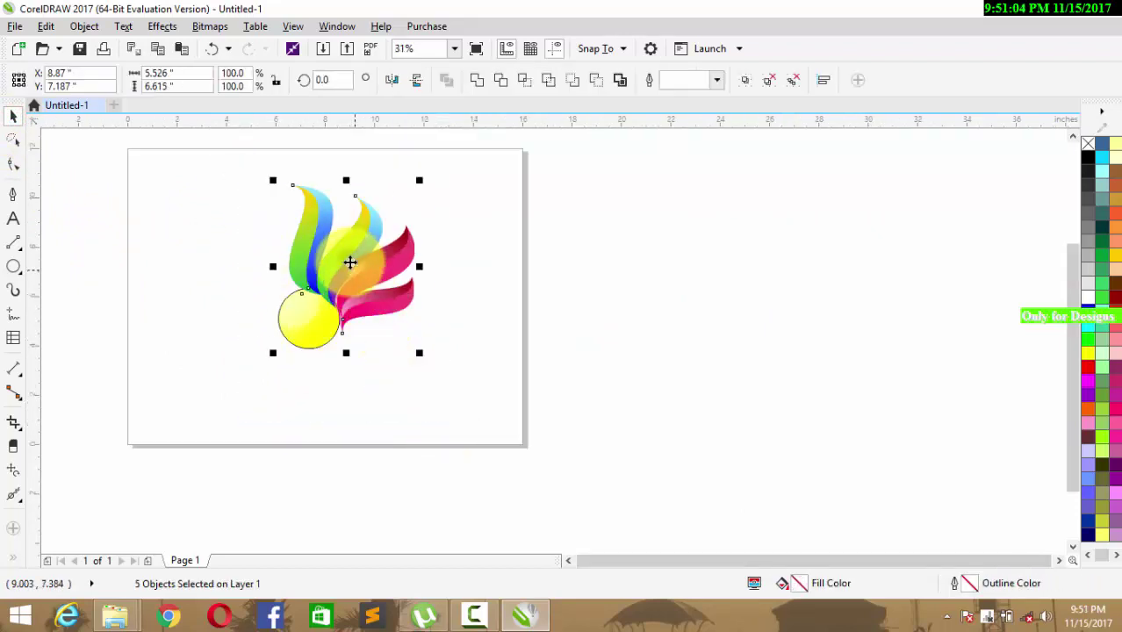
{"action": "right_click", "coordinate": [351, 261]}
{"action": "left_click", "coordinate": [382, 292]}
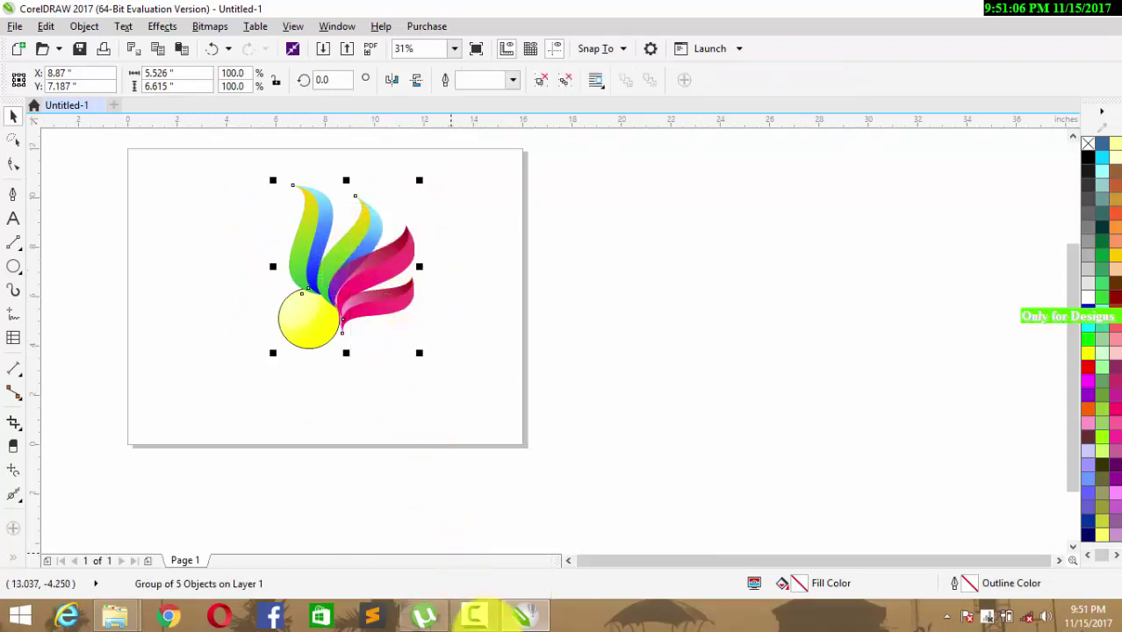
{"action": "left_click", "coordinate": [595, 565]}
{"action": "left_click_drag", "start_coordinate": [1067, 391], "coordinate": [1075, 362]}
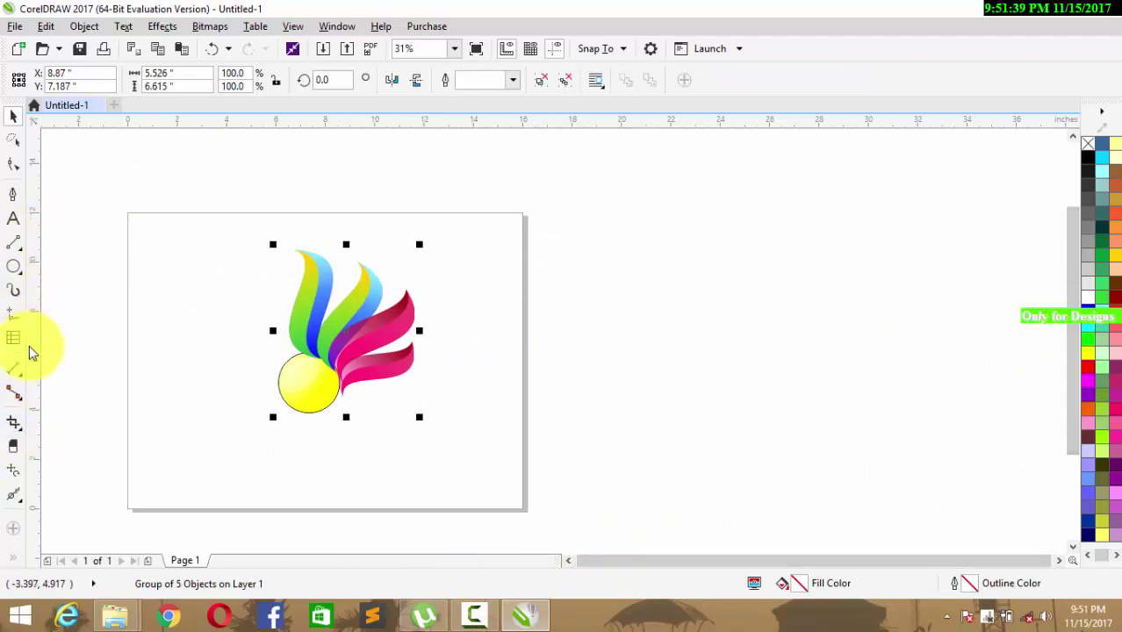
{"action": "left_click", "coordinate": [14, 552]}
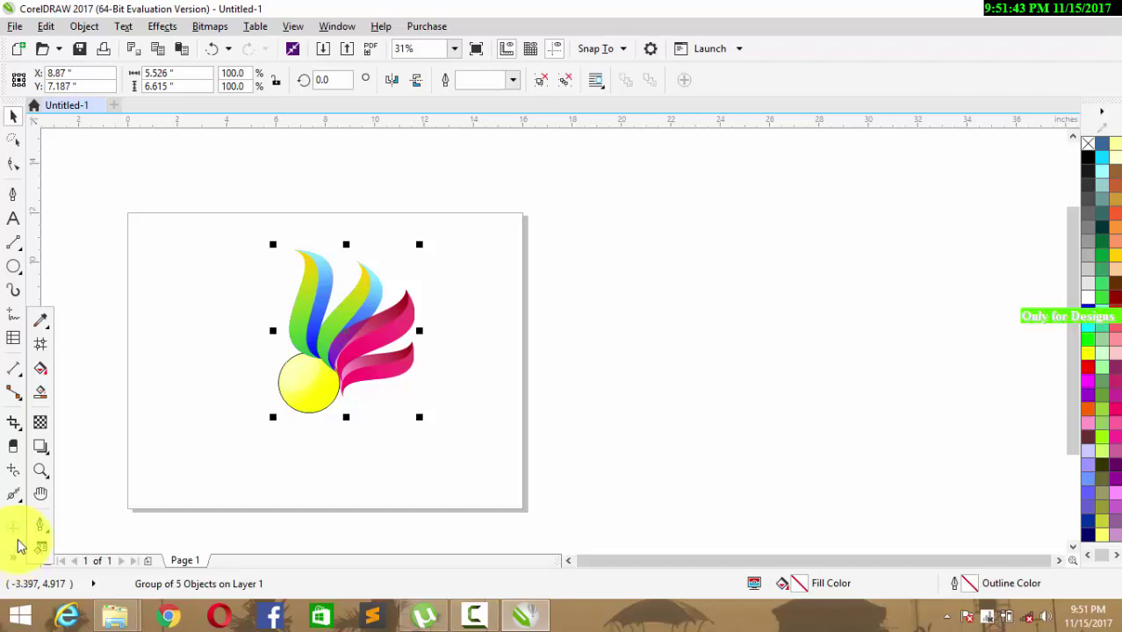
{"action": "left_click", "coordinate": [40, 493]}
{"action": "left_click_drag", "start_coordinate": [167, 393], "coordinate": [351, 376]}
{"action": "double_click", "coordinate": [350, 375]}
{"action": "left_click_drag", "start_coordinate": [419, 346], "coordinate": [351, 367]}
{"action": "left_click", "coordinate": [18, 121]}
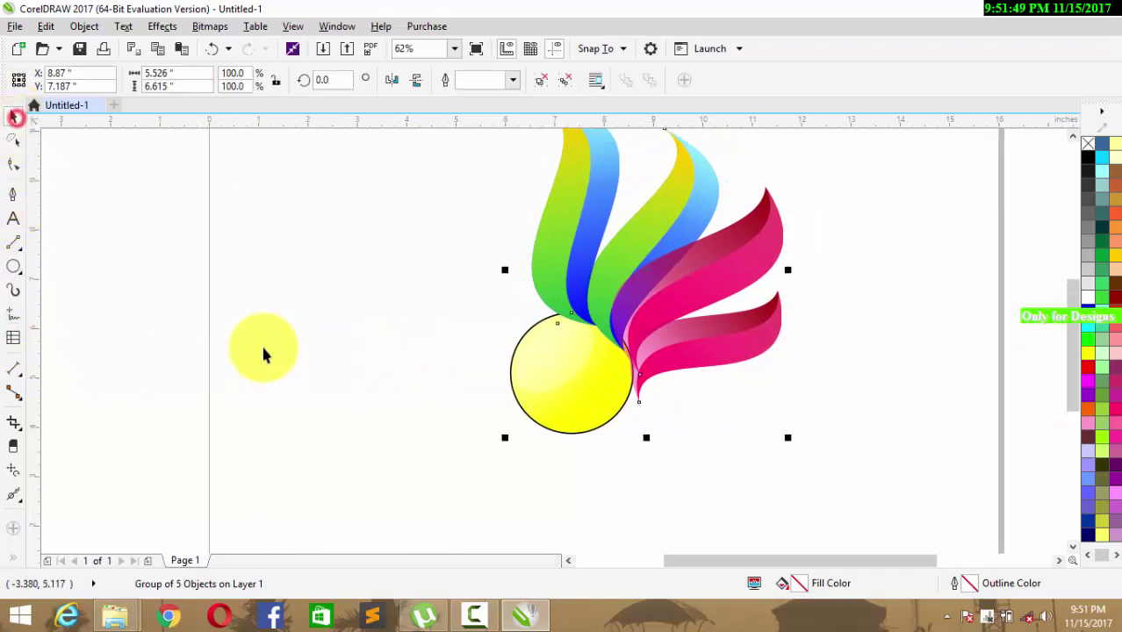
{"action": "left_click", "coordinate": [394, 421]}
{"action": "key", "text": "shift+F4"}
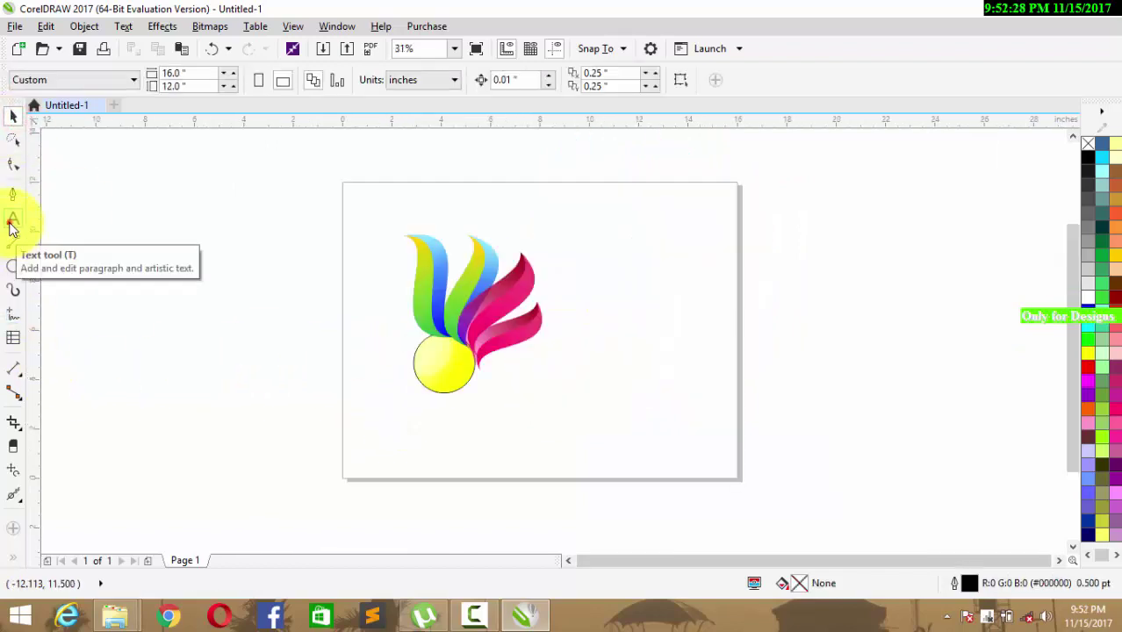
- Add the artistic text "Logo Name" on two lines beside the logo in 200 pt Arial
{"action": "left_click", "coordinate": [13, 219]}
{"action": "left_click", "coordinate": [566, 316]}
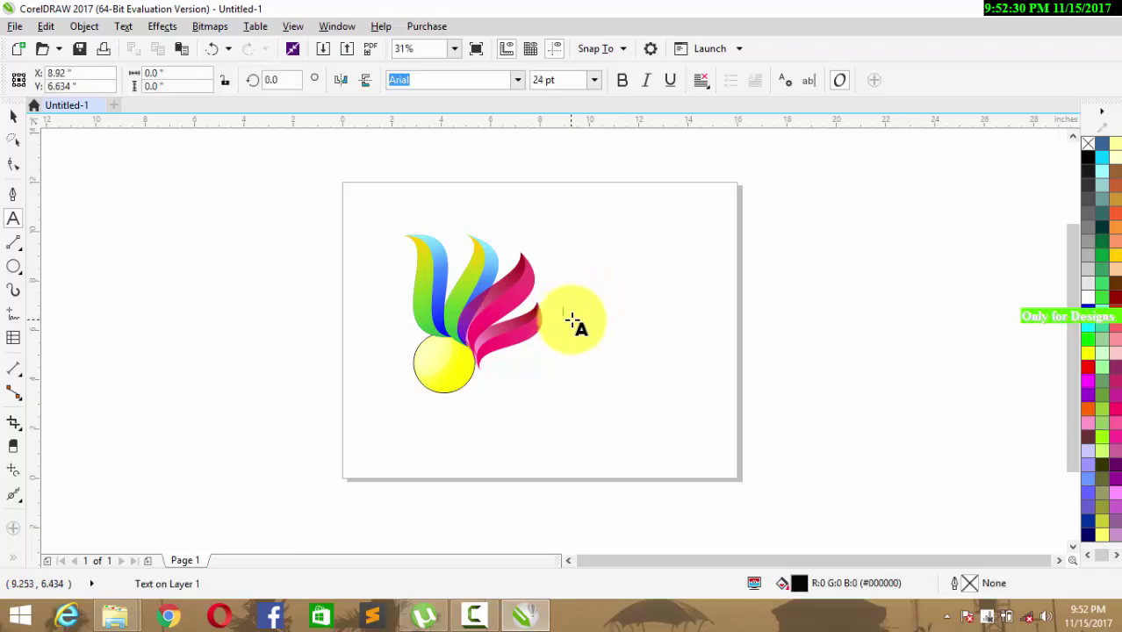
{"action": "left_click", "coordinate": [596, 80]}
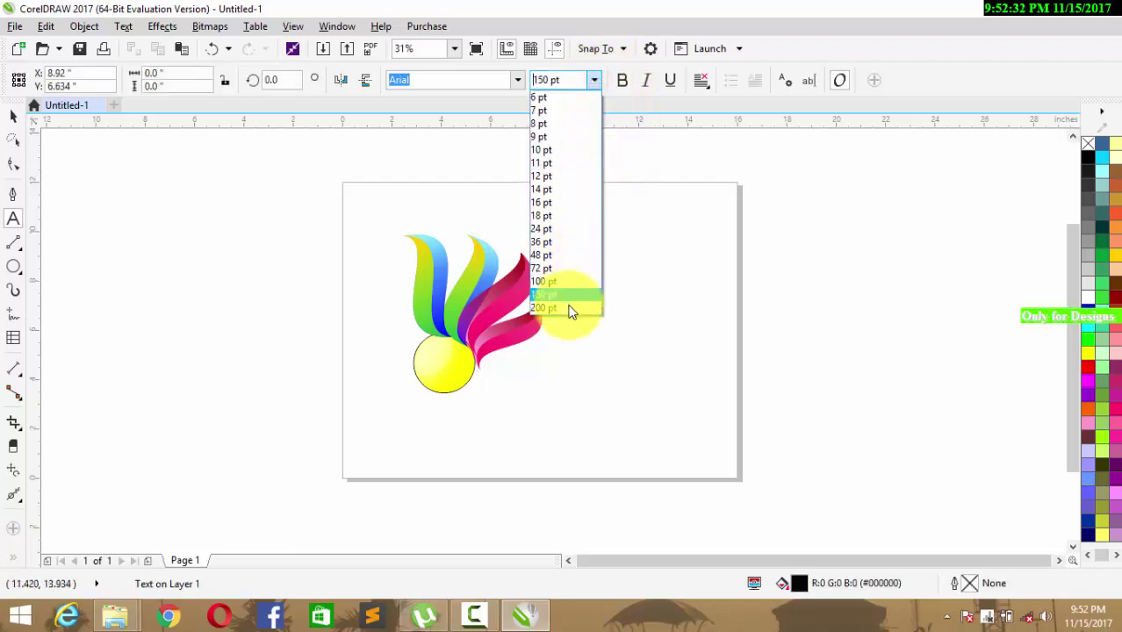
{"action": "left_click", "coordinate": [569, 308]}
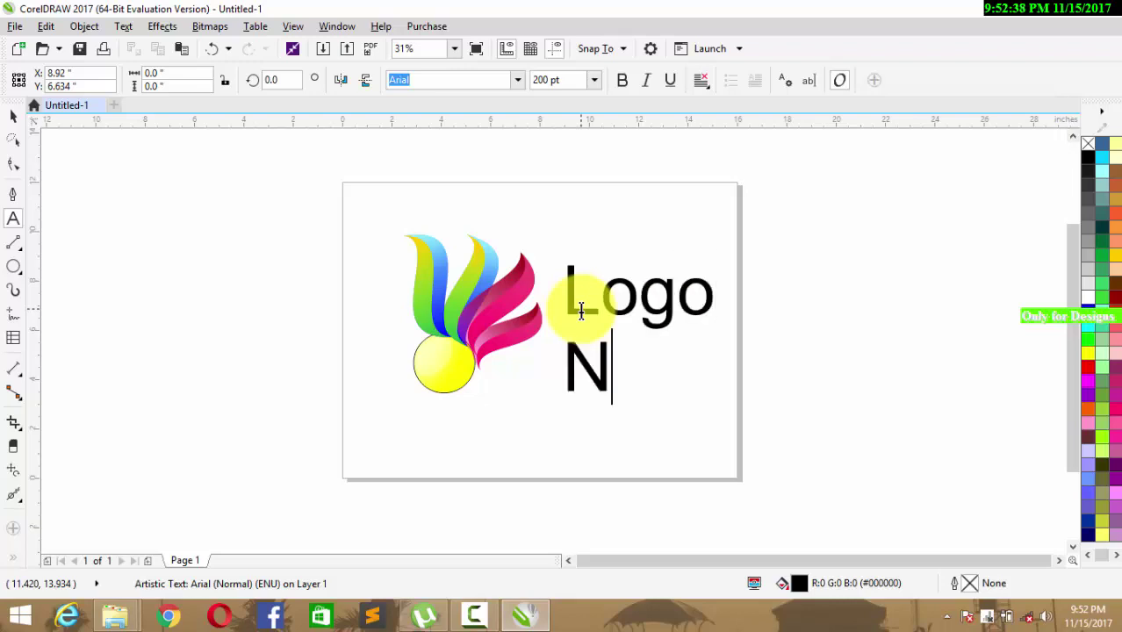
{"action": "type", "text": "ame"}
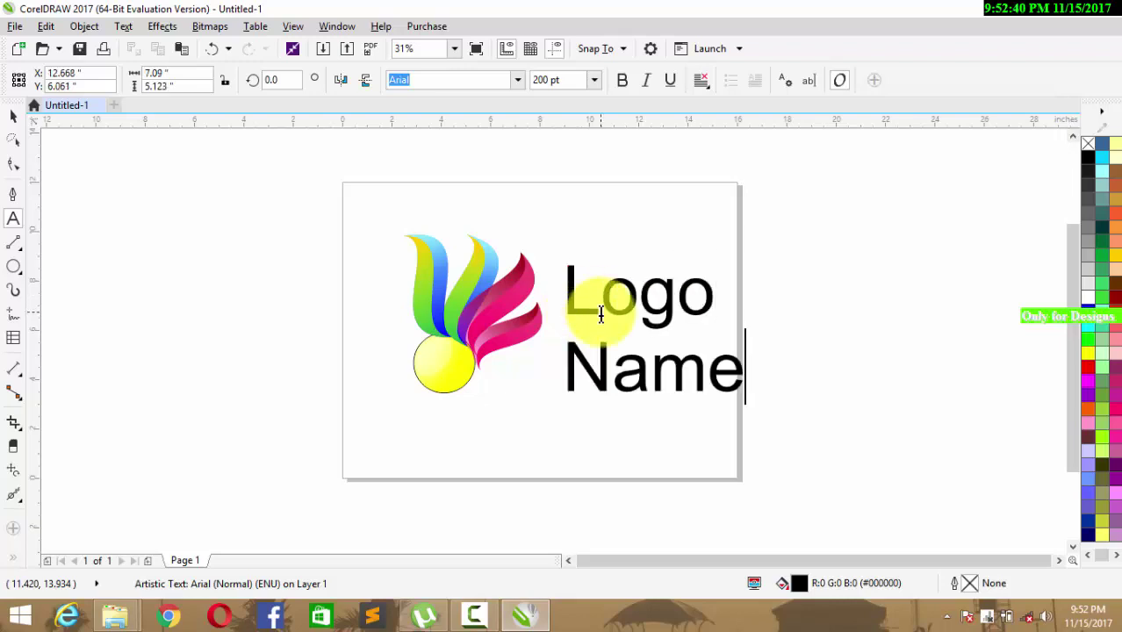
- Make both lines of the "Logo Name" text bold
{"action": "key", "text": "ctrl+a"}
{"action": "left_click", "coordinate": [625, 81]}
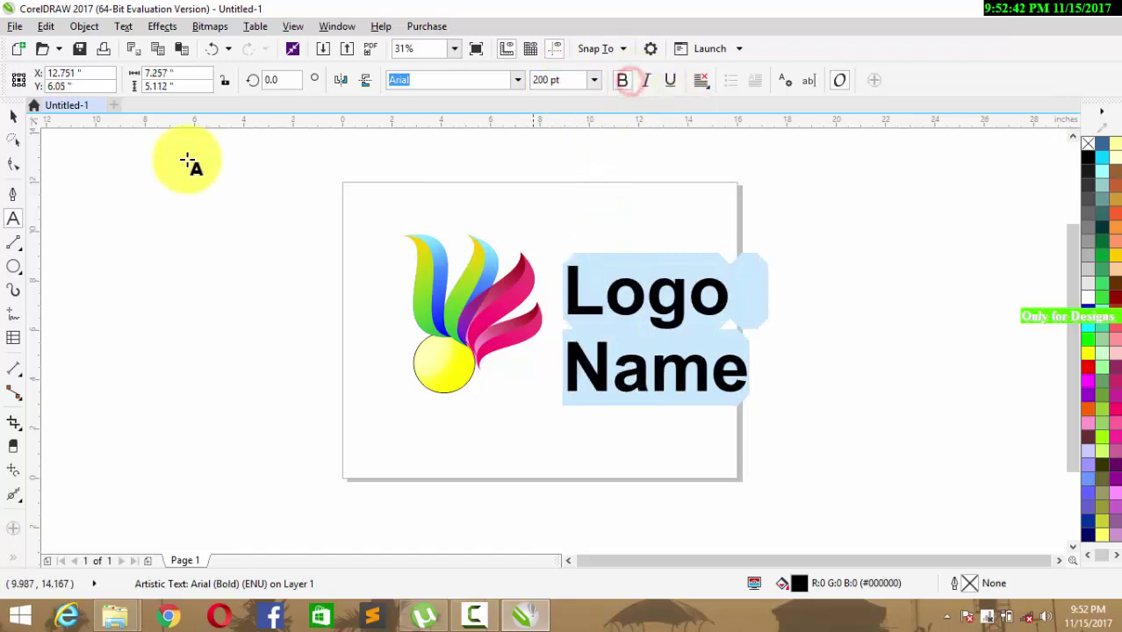
{"action": "left_click", "coordinate": [13, 118]}
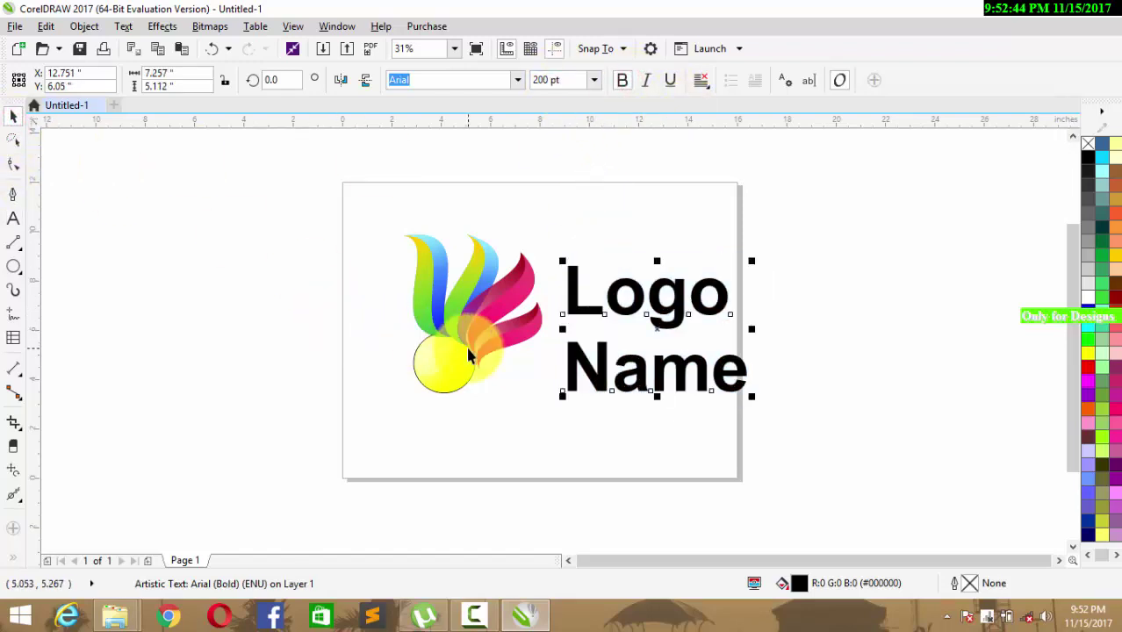
- Move the text about 1 inch left so it fits on the page, and shift the logo group left and slightly up to clear it
{"action": "left_click_drag", "start_coordinate": [617, 379], "coordinate": [594, 378]}
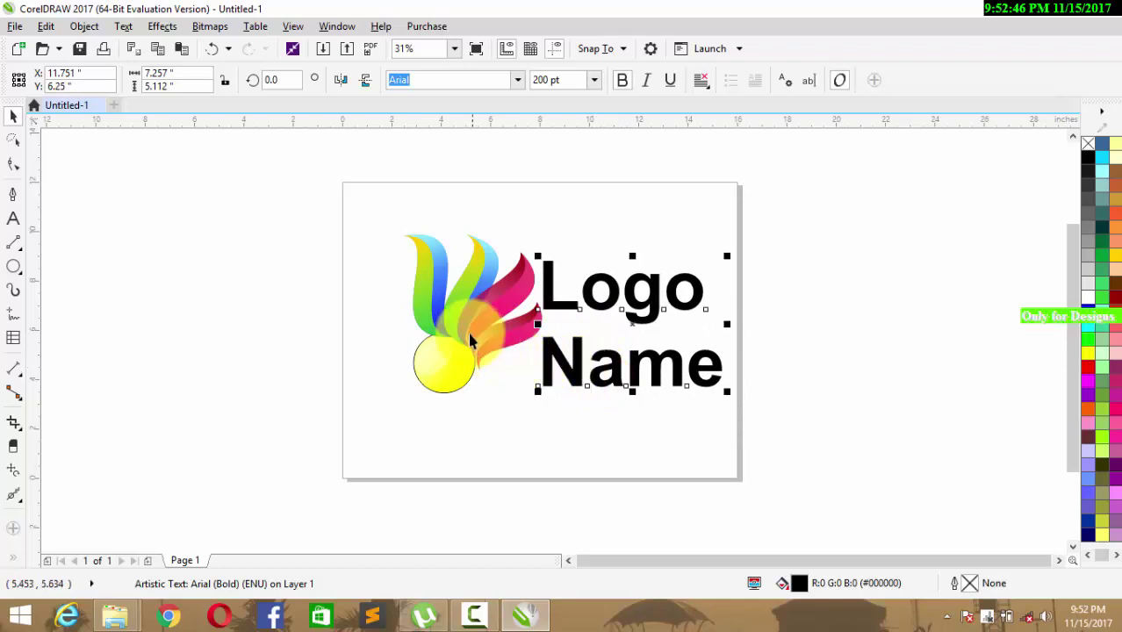
{"action": "left_click_drag", "start_coordinate": [467, 330], "coordinate": [442, 324]}
{"action": "left_click", "coordinate": [534, 442]}
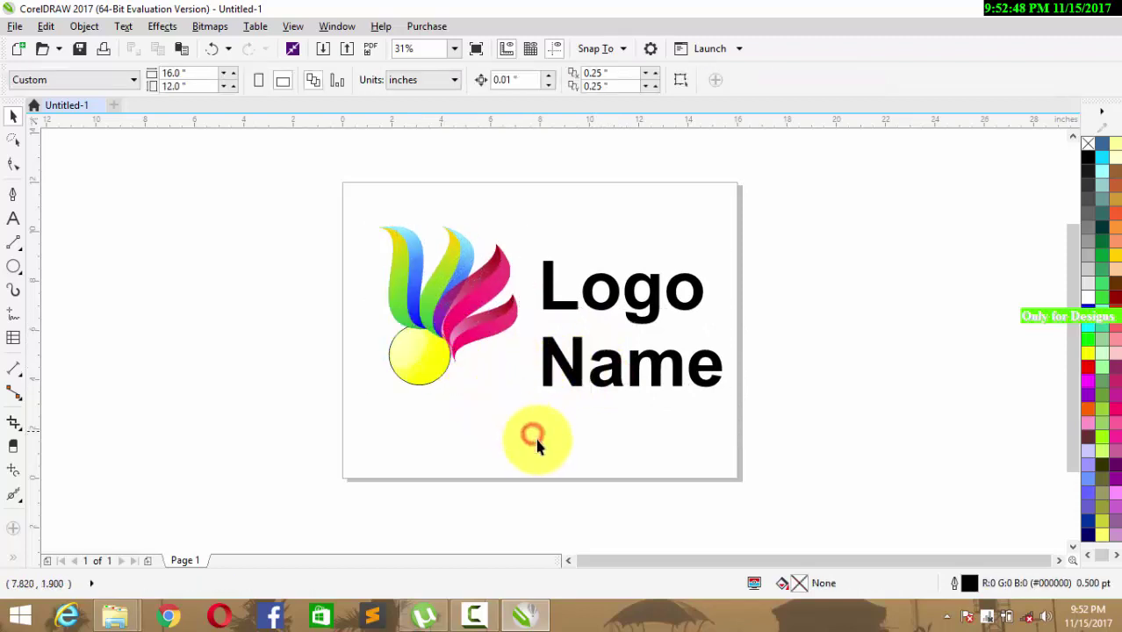
{"action": "scroll", "coordinate": [512, 389], "scroll_direction": "up", "scroll_amount": 2}
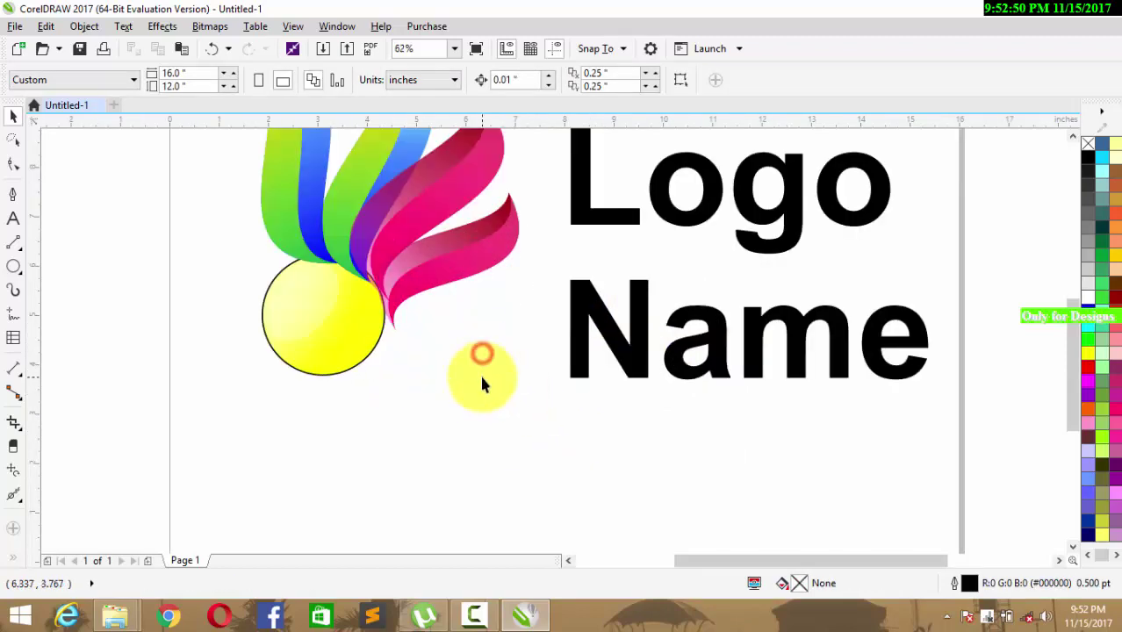
{"action": "scroll", "coordinate": [789, 393], "scroll_direction": "up", "scroll_amount": 2}
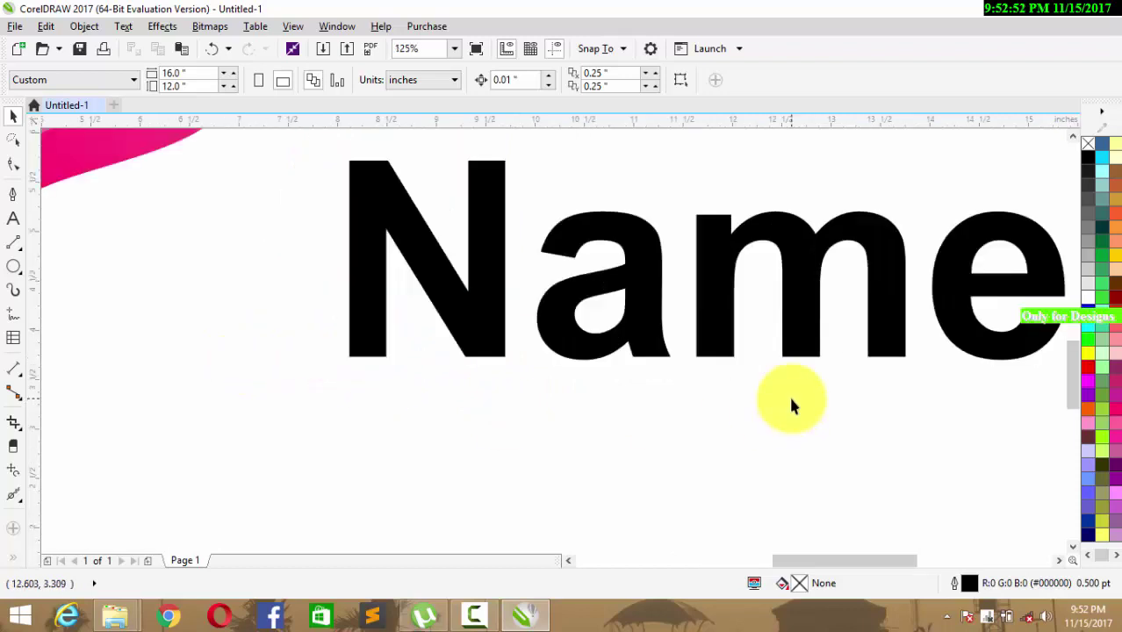
{"action": "scroll", "coordinate": [790, 391], "scroll_direction": "down", "scroll_amount": 2}
{"action": "left_click", "coordinate": [1073, 341]}
{"action": "left_click_drag", "start_coordinate": [1075, 331], "coordinate": [1073, 313]}
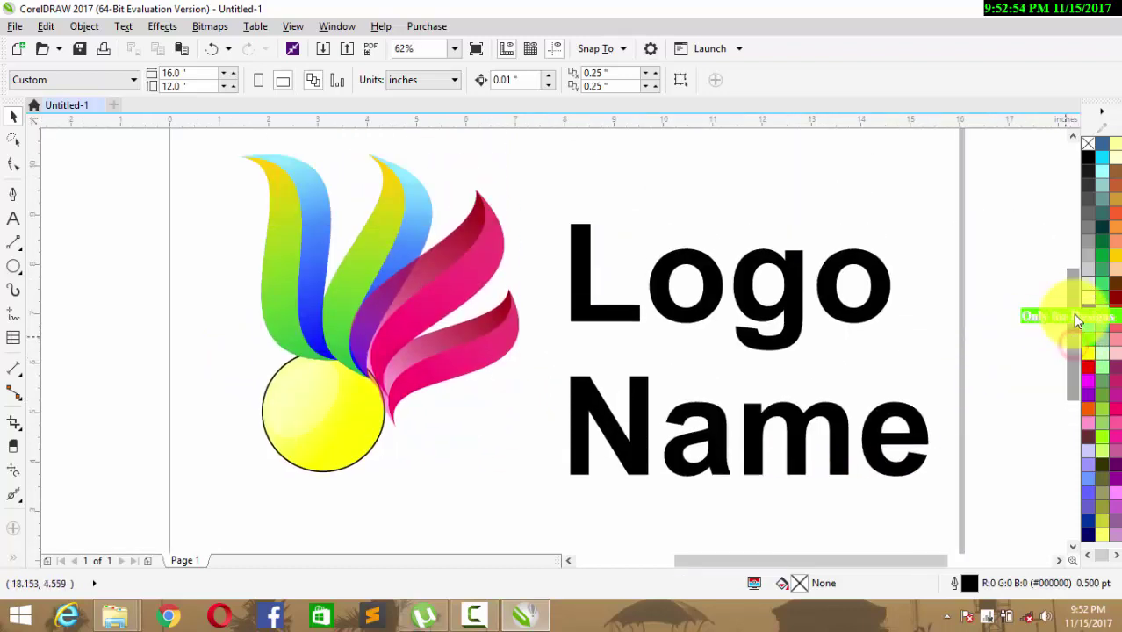